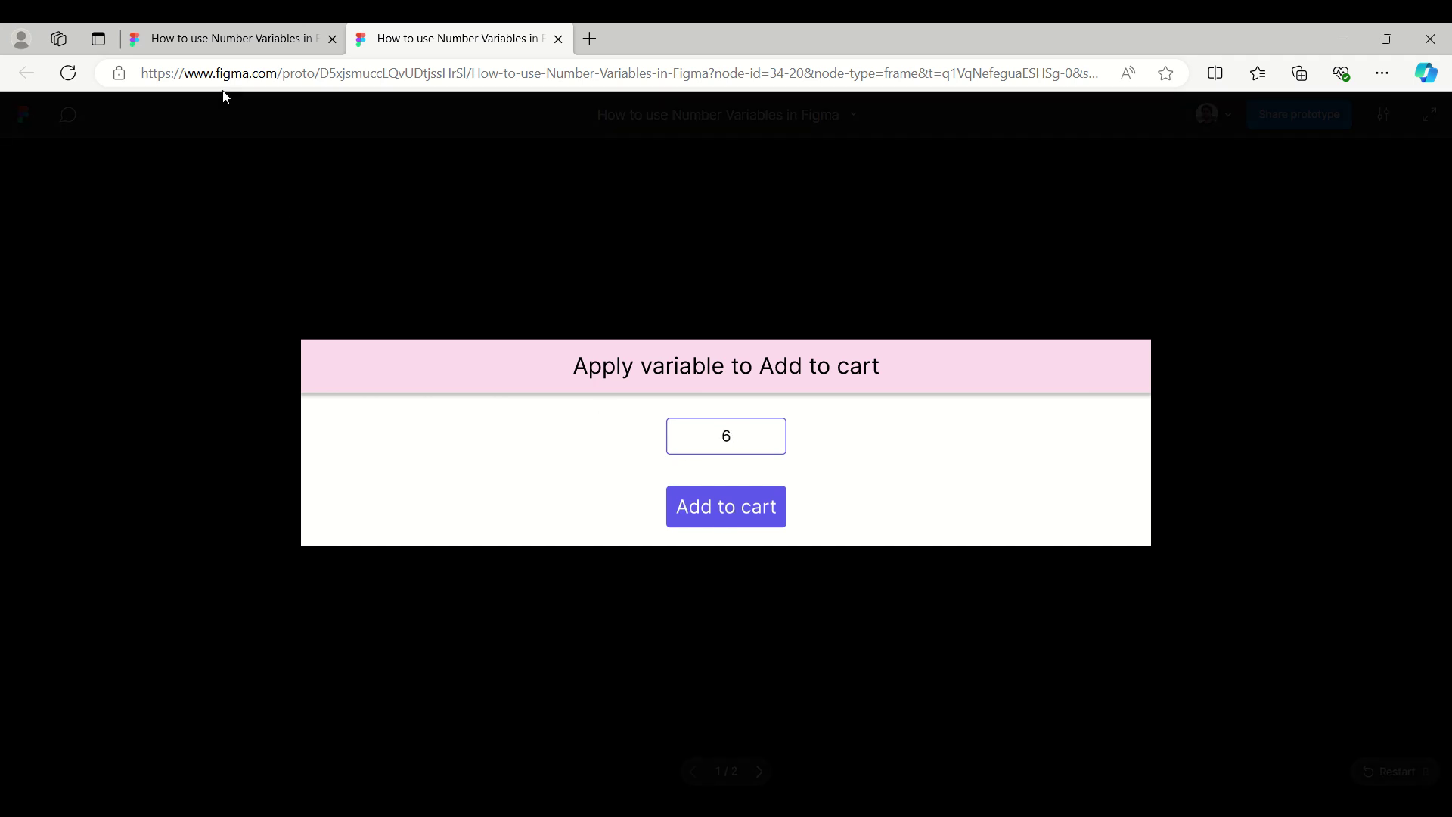
# Return to the design file and present the Apply variable to Spin box frame as a prototype in a new tab
pyautogui.click(233, 42)
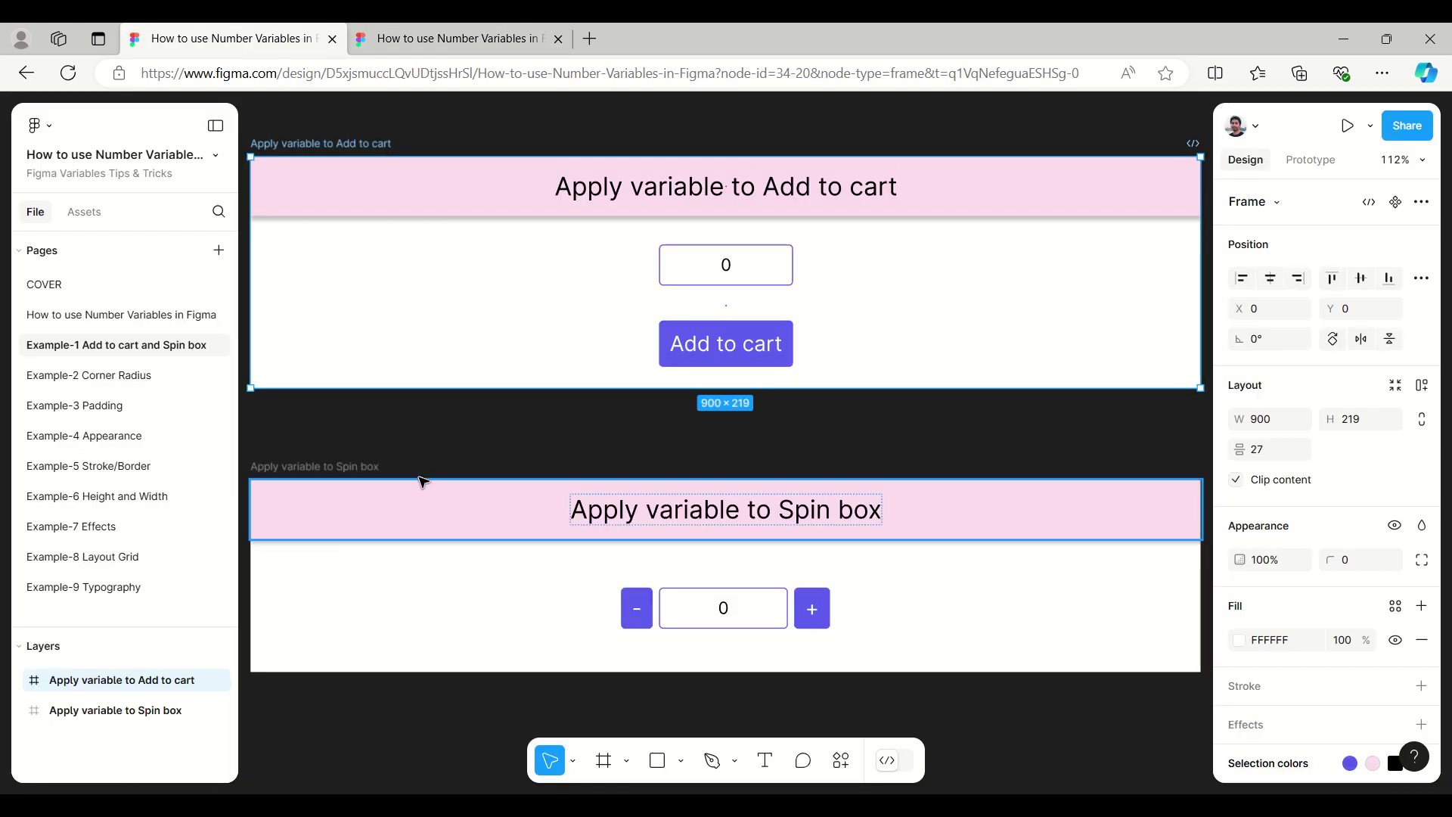
pyautogui.click(331, 470)
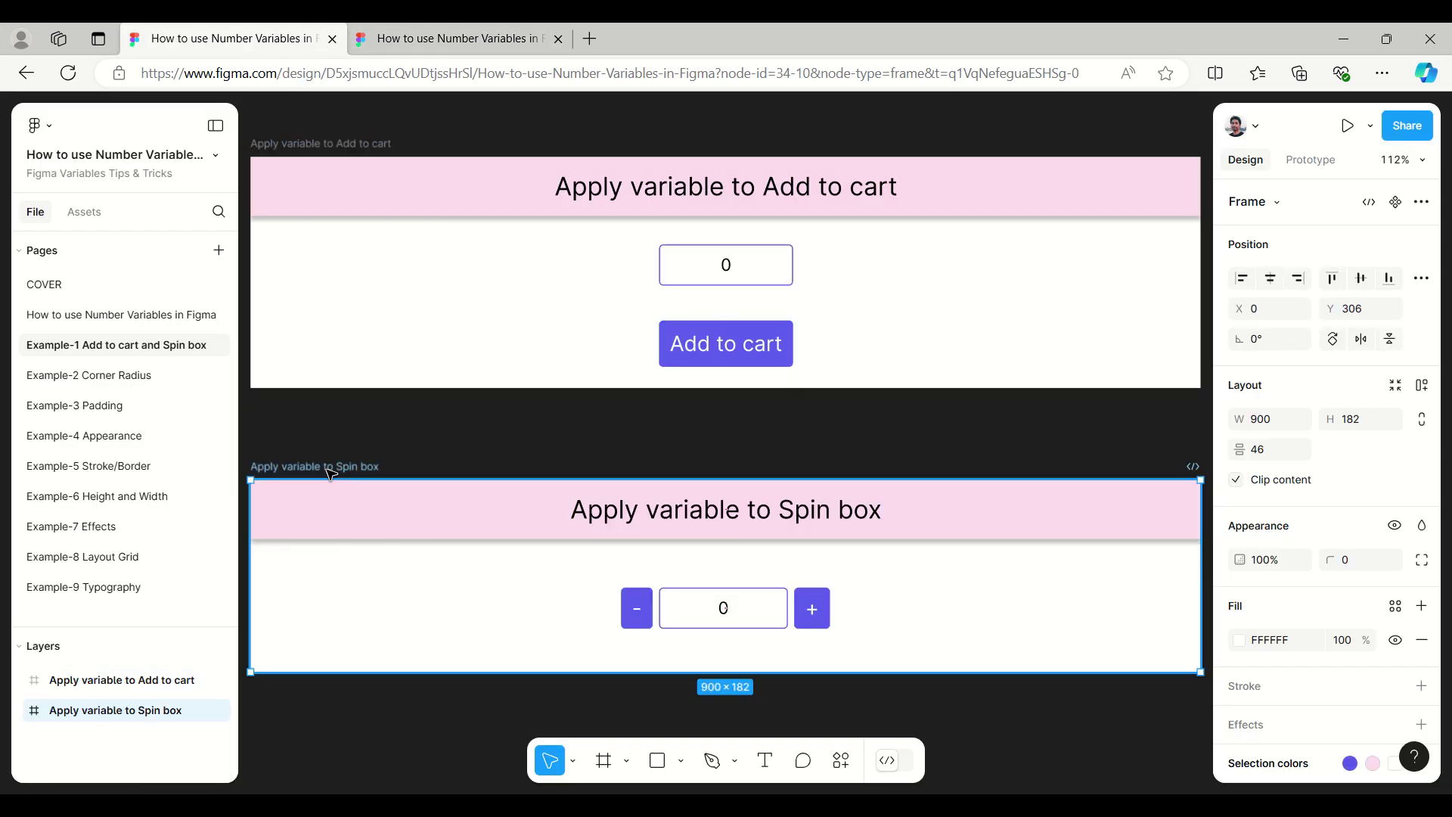
pyautogui.click(1370, 126)
pyautogui.click(1263, 168)
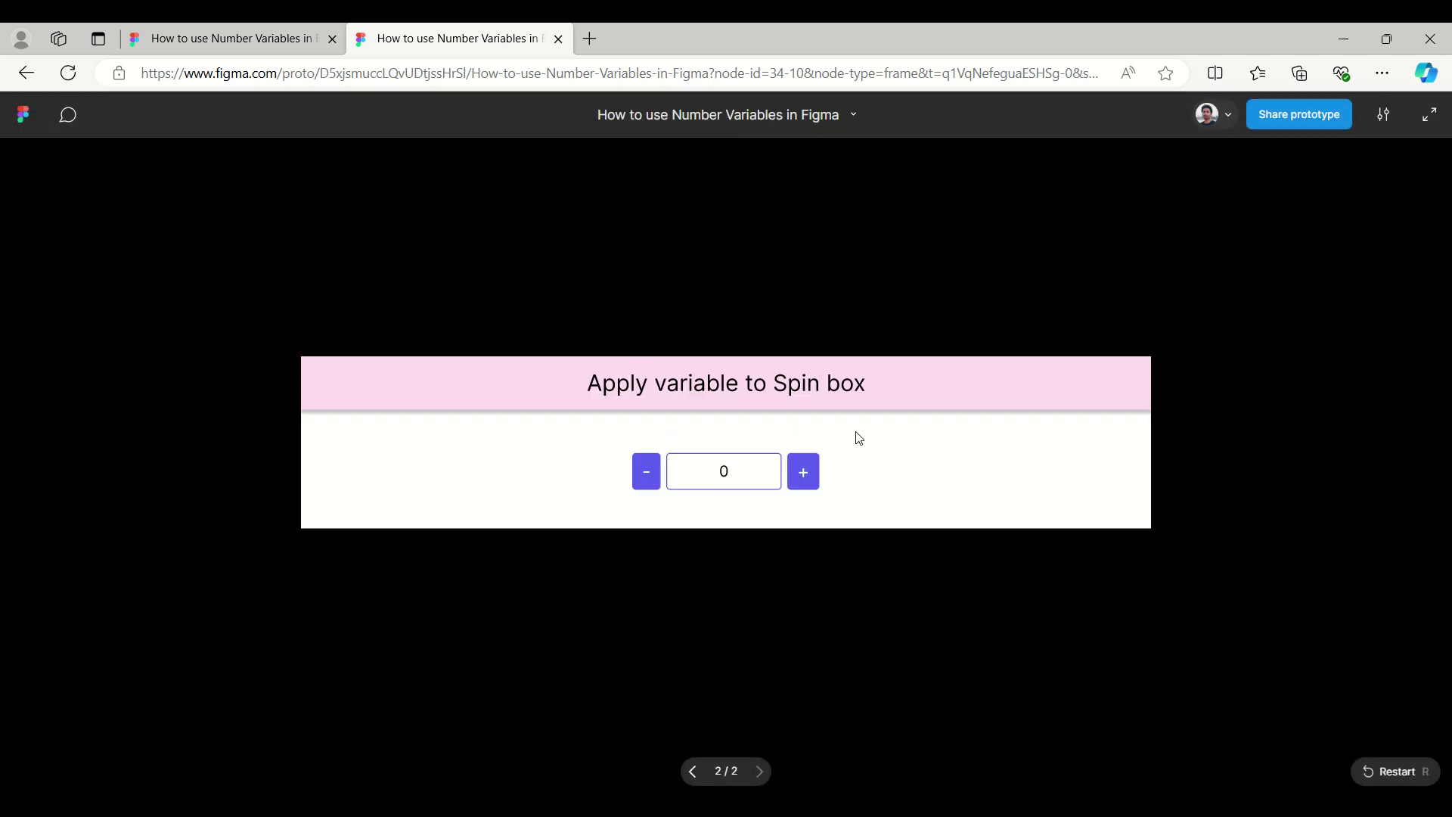
# Test the spin box prototype by raising and lowering its number with the plus and minus buttons
pyautogui.click(810, 474)
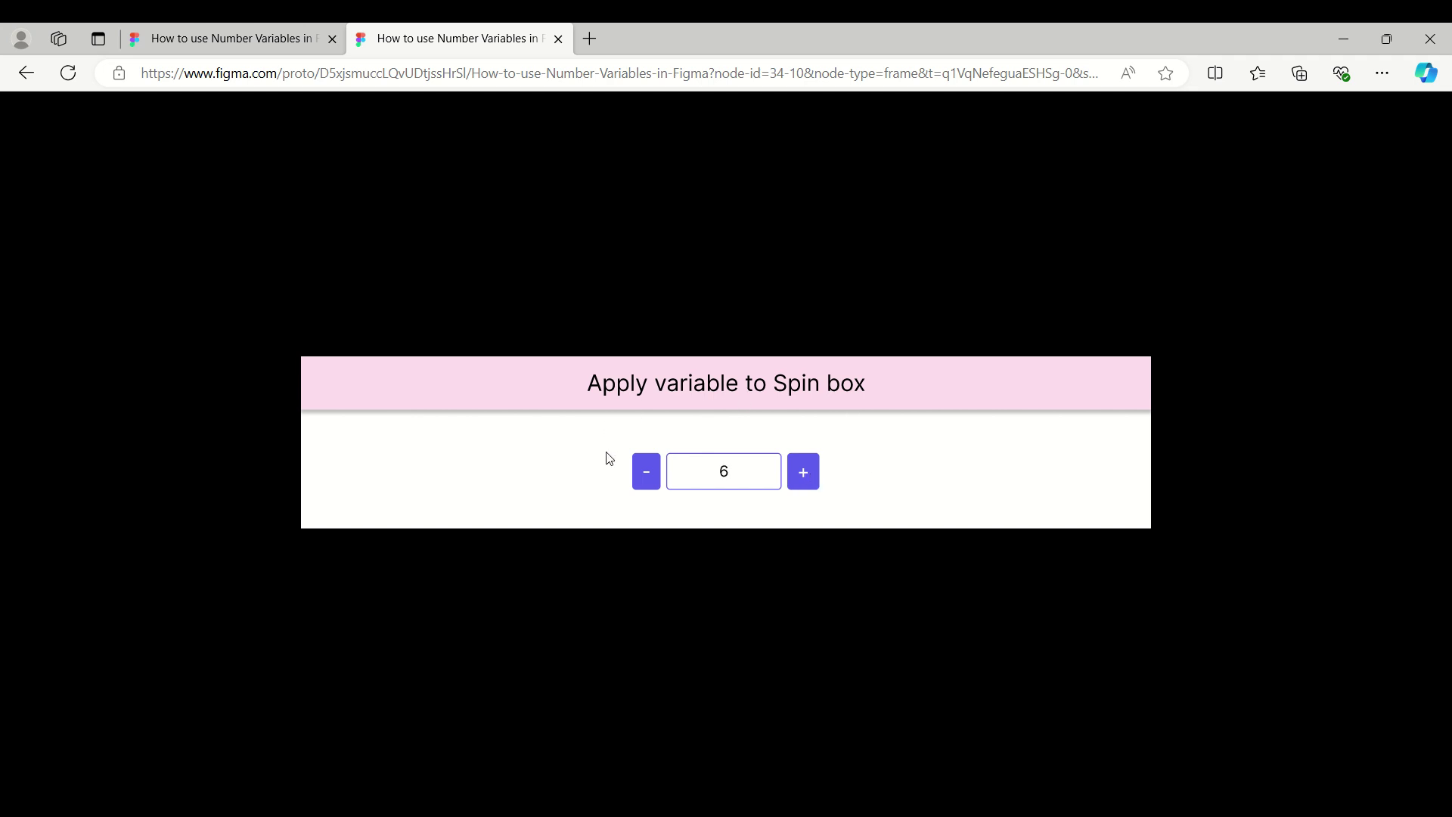
pyautogui.click(649, 474)
pyautogui.click(806, 475)
pyautogui.click(806, 475)
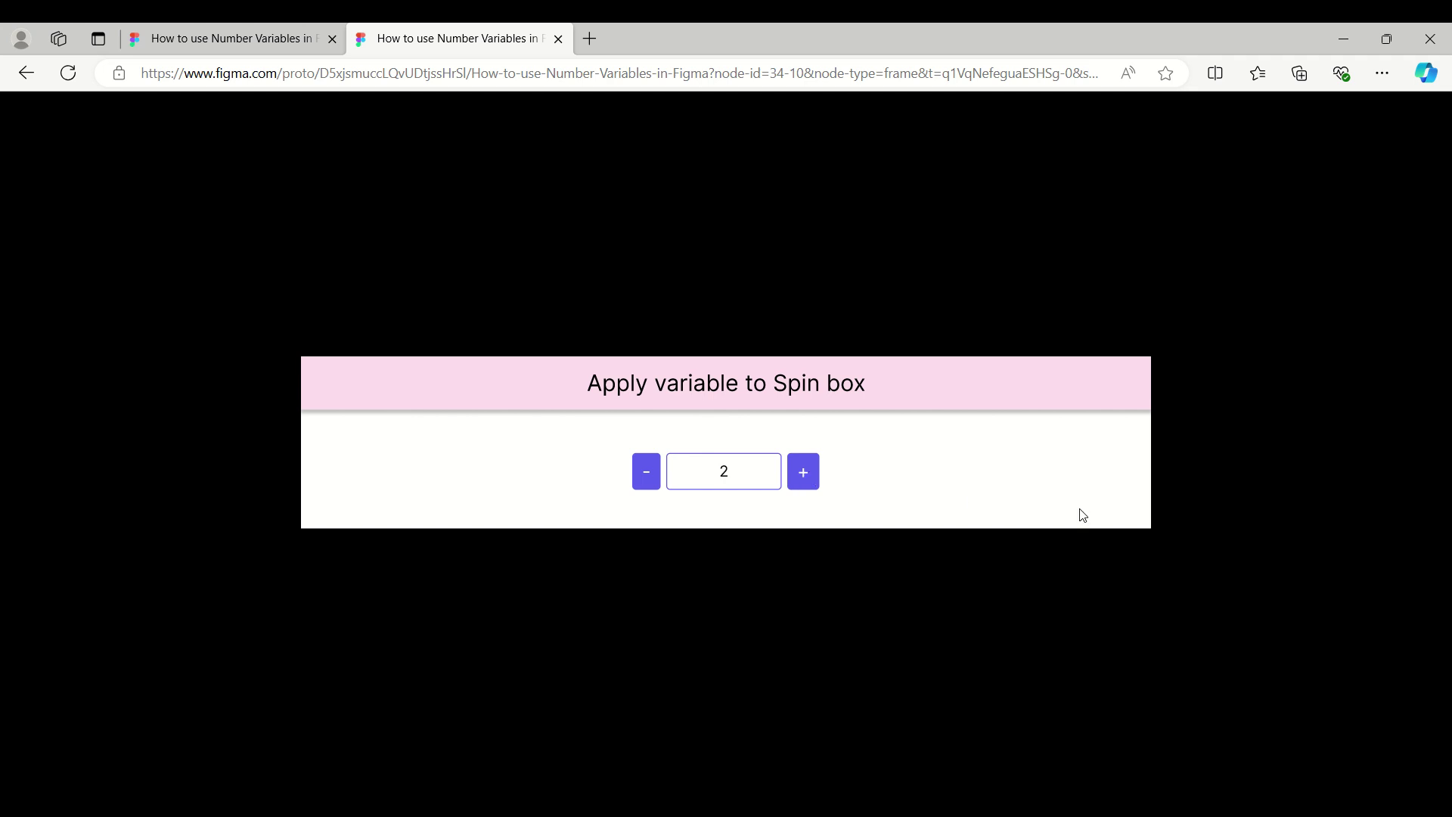
# Return to the design file and draw a new frame beside the Add to cart and Spin box example frames
pyautogui.click(250, 42)
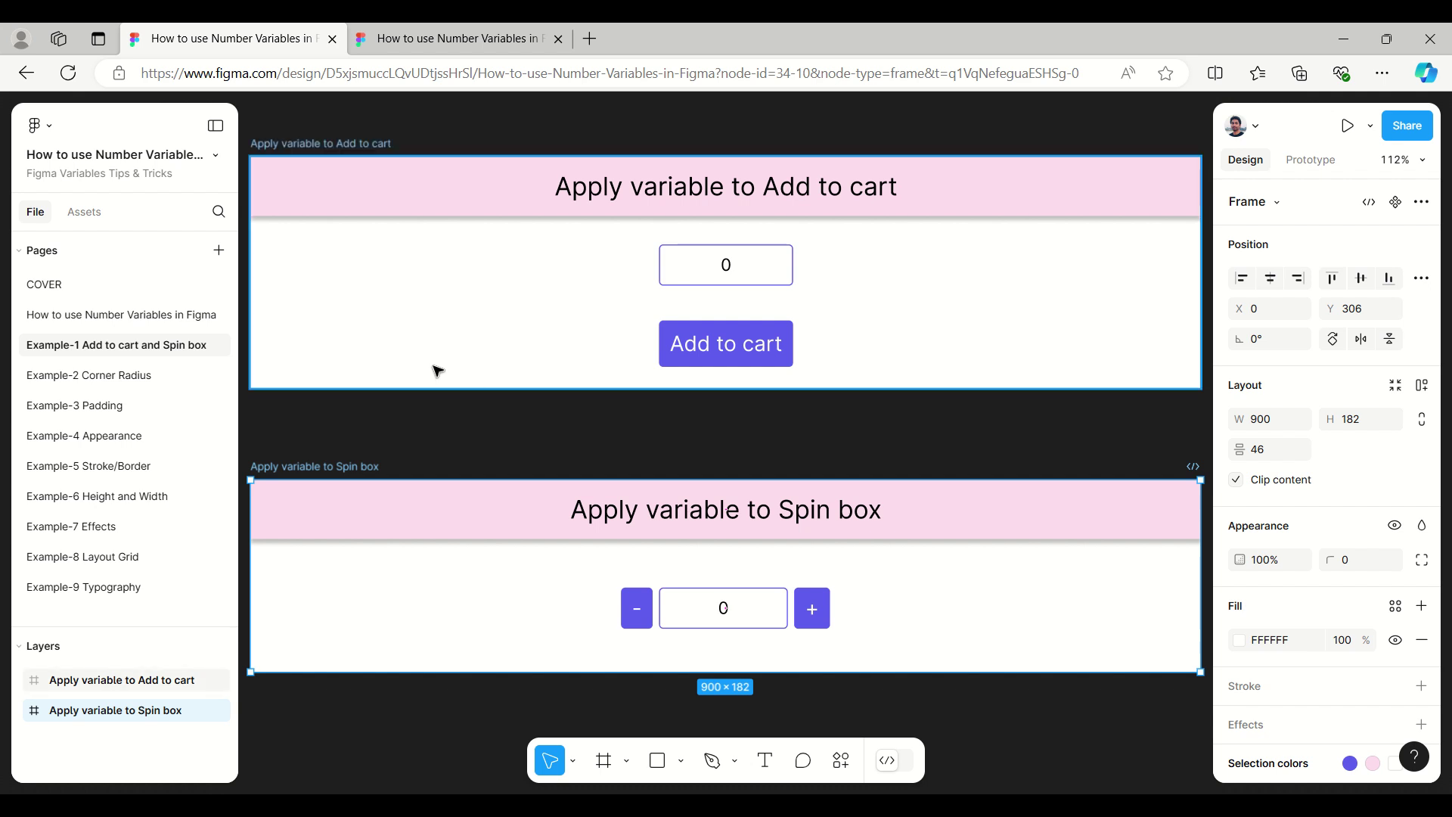
pyautogui.scroll(-5, 437, 370)
pyautogui.scroll(-2, 275, 250)
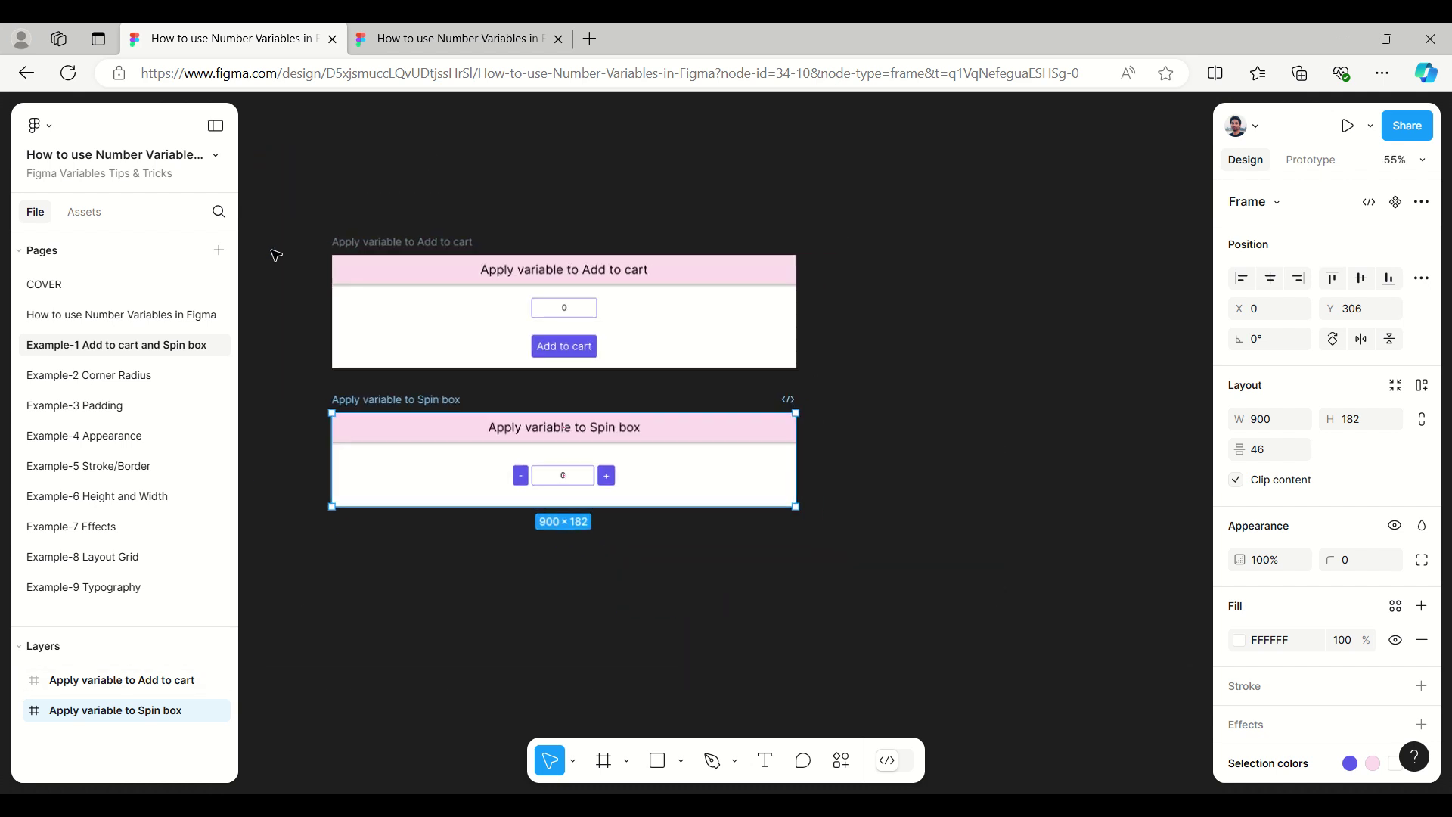
pyautogui.click(626, 760)
pyautogui.click(628, 665)
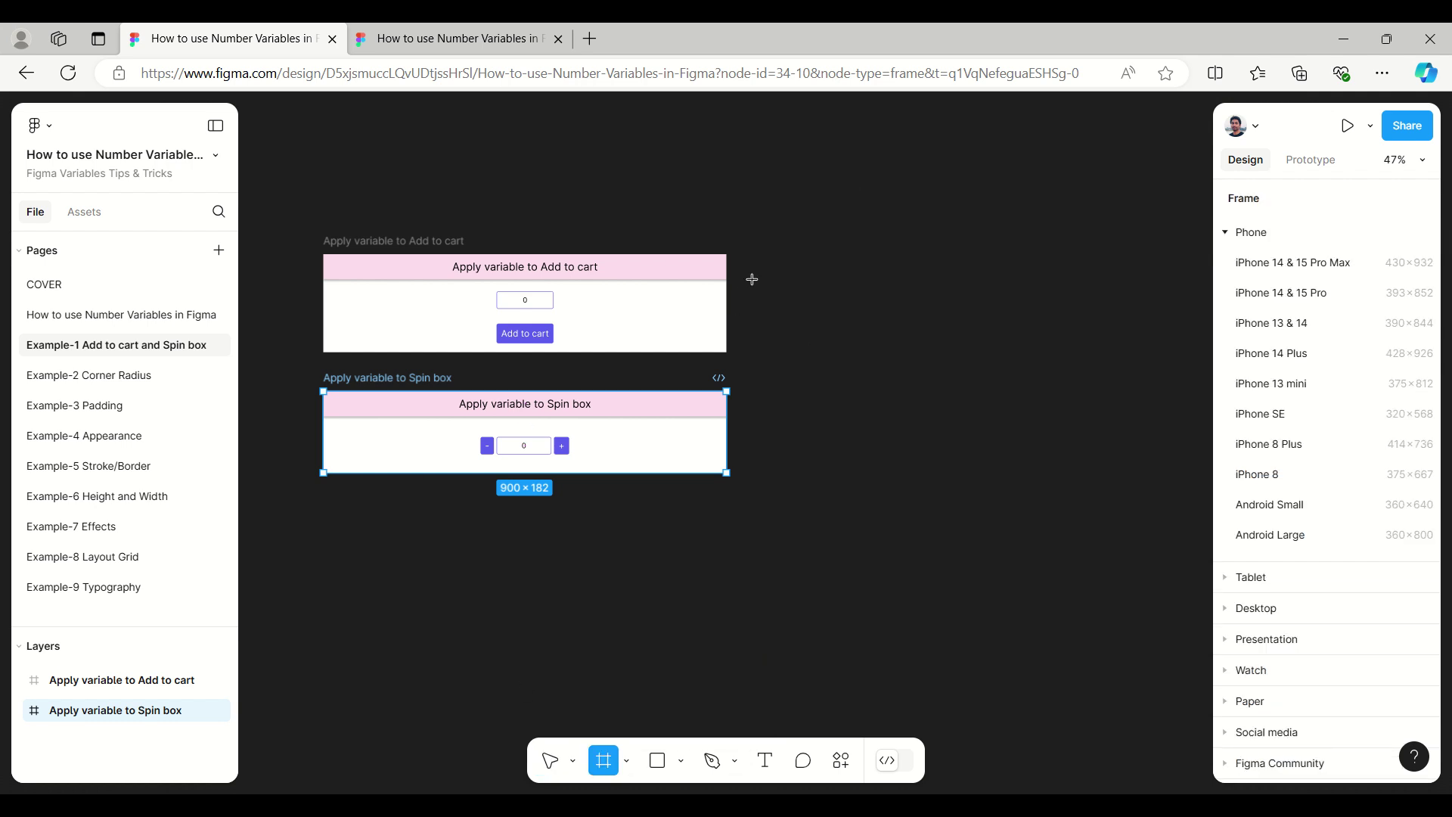
pyautogui.moveTo(751, 255); pyautogui.dragTo(1021, 478)
pyautogui.click(424, 191)
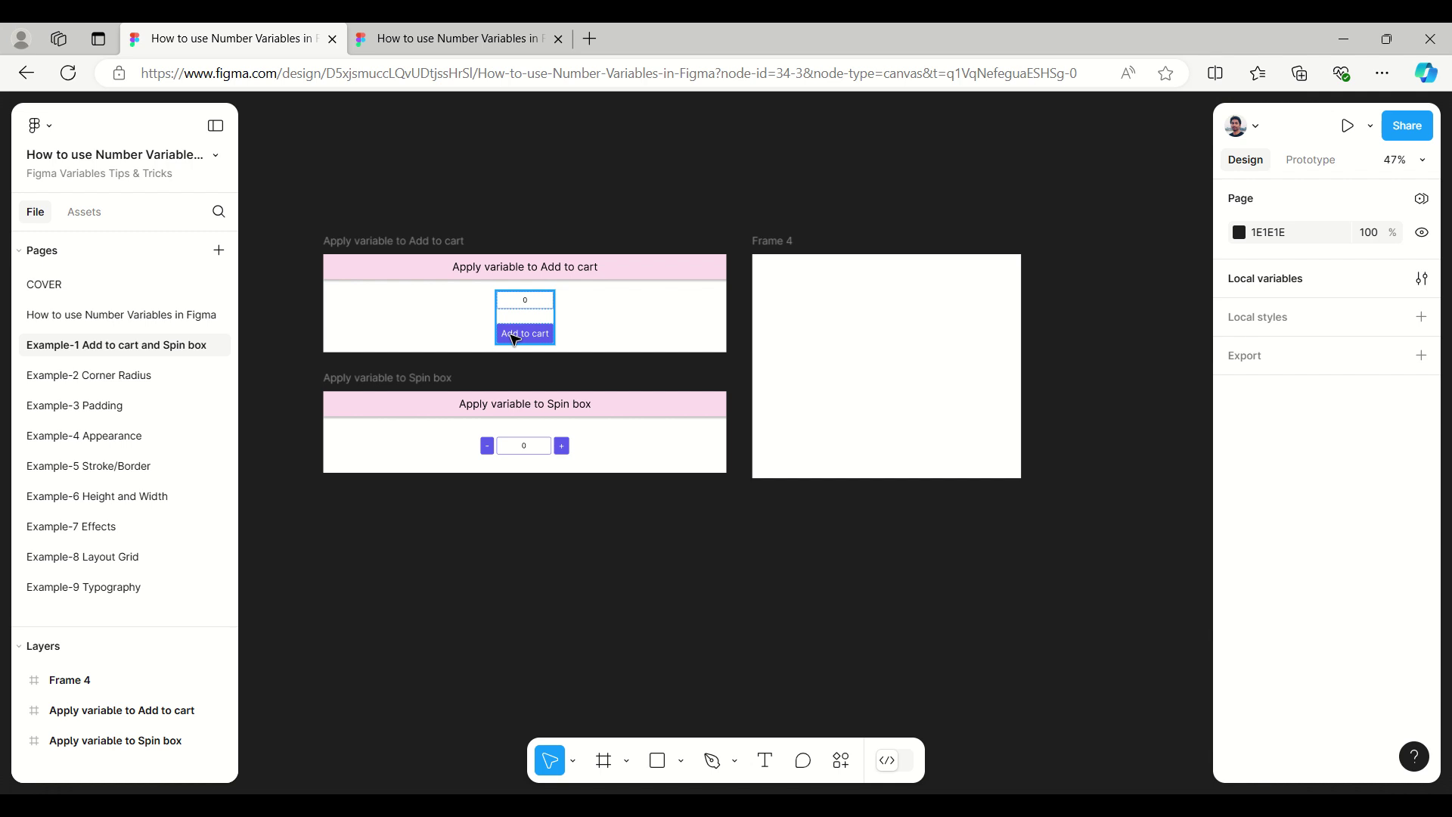
# Add a text layer reading "100" inside the new frame
pyautogui.click(683, 764)
pyautogui.click(765, 760)
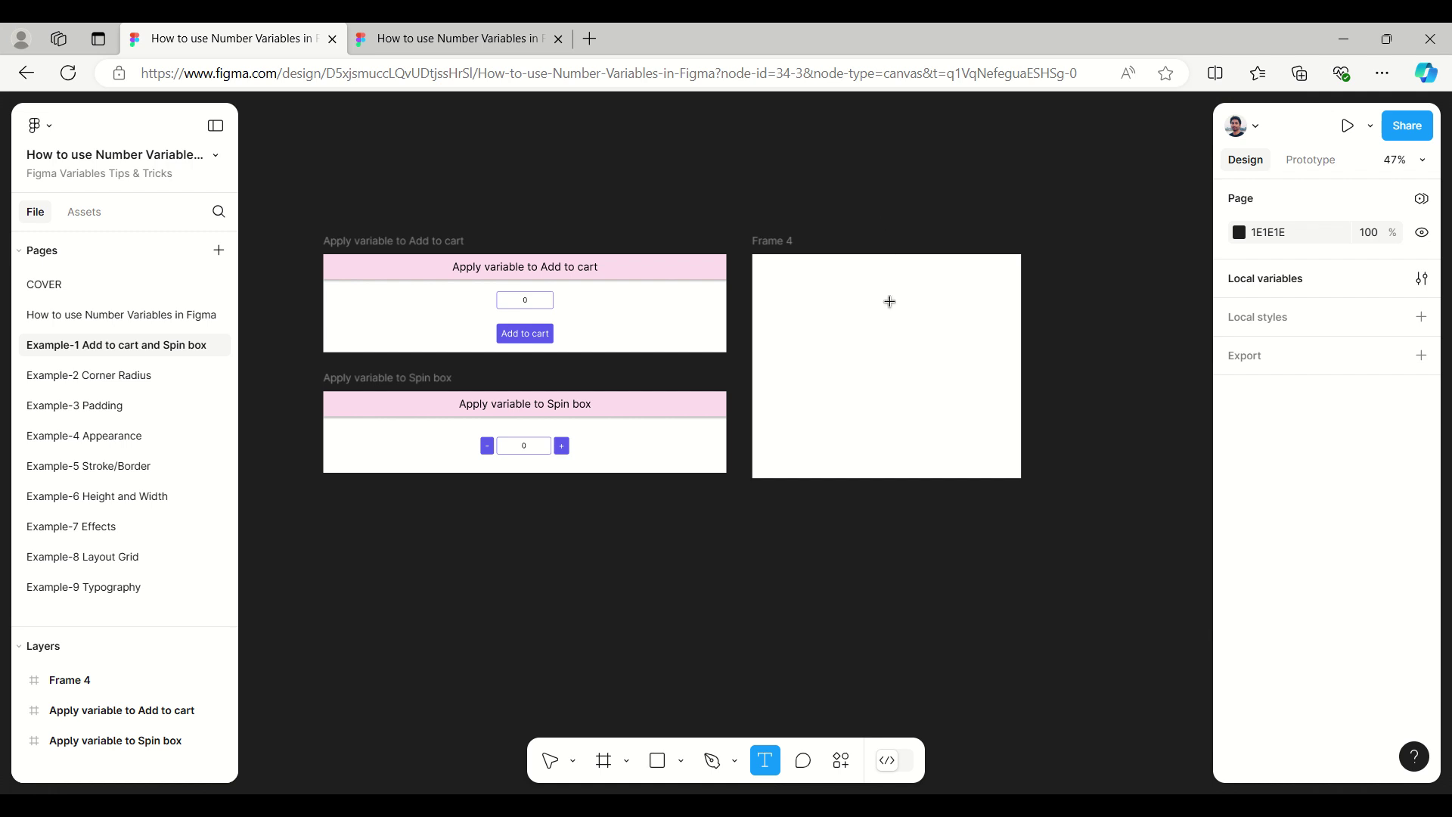
pyautogui.click(851, 327)
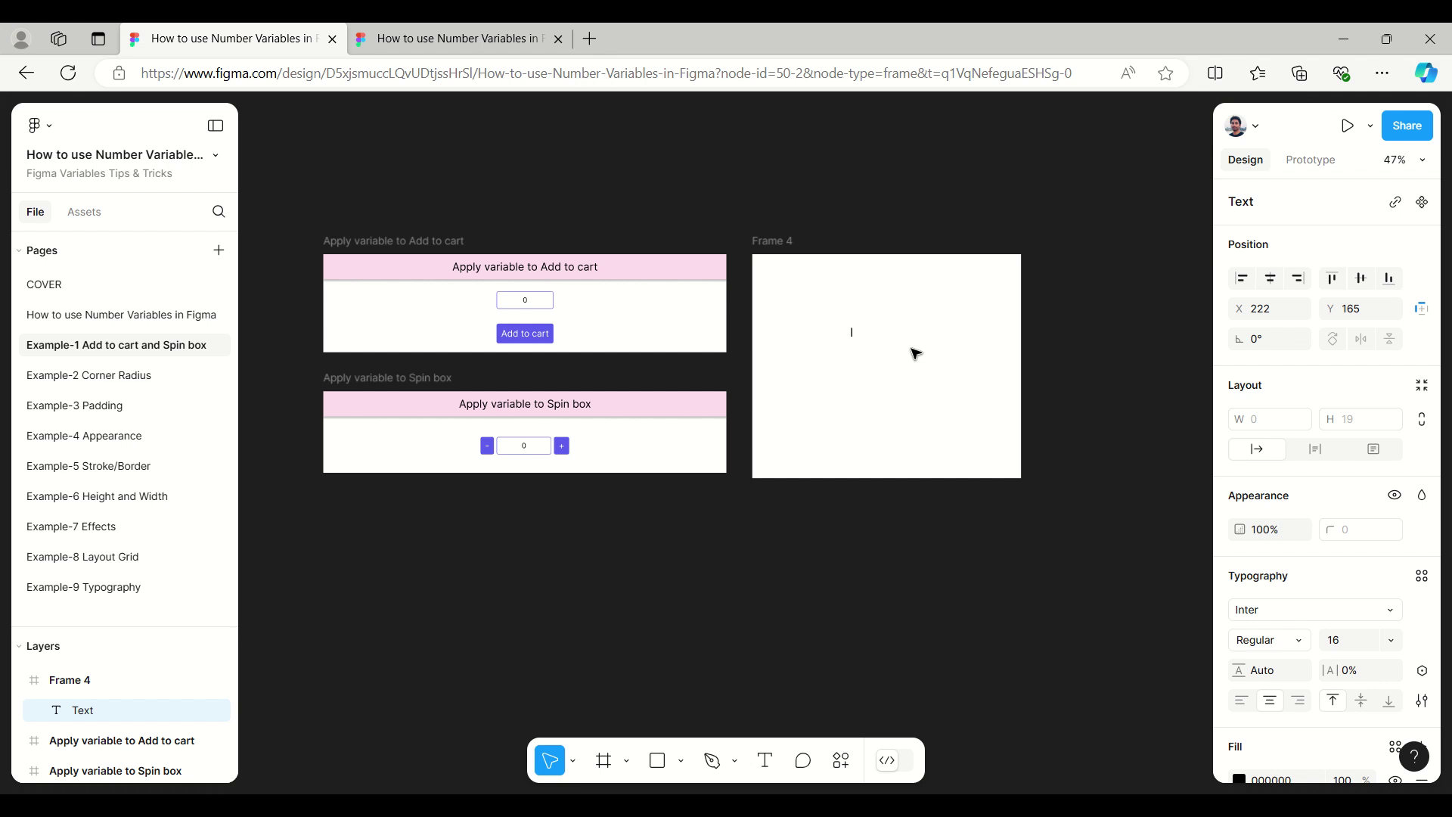
pyautogui.write('100')
pyautogui.scroll(5, 907, 292)
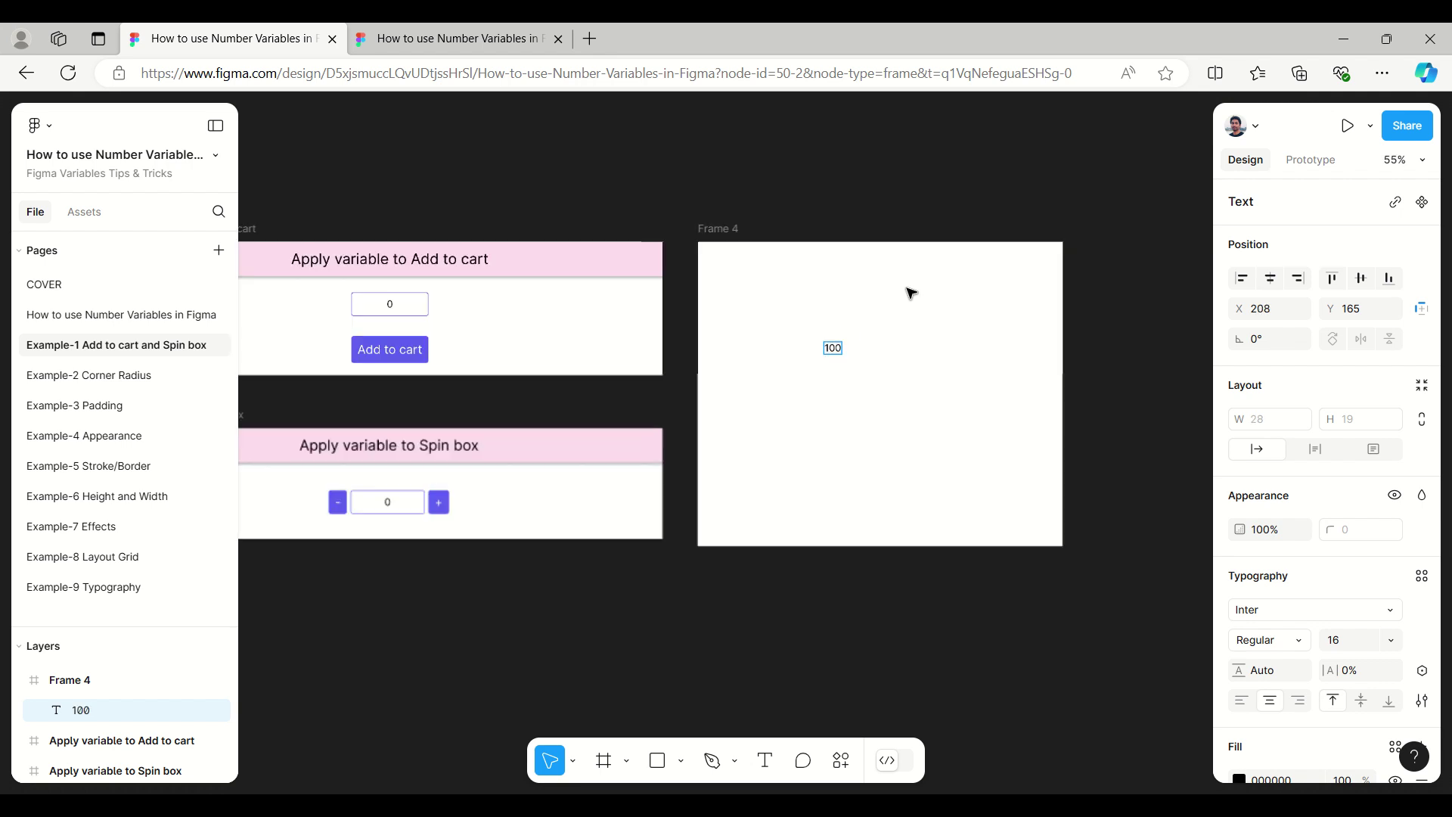
pyautogui.scroll(-3, 405, 246)
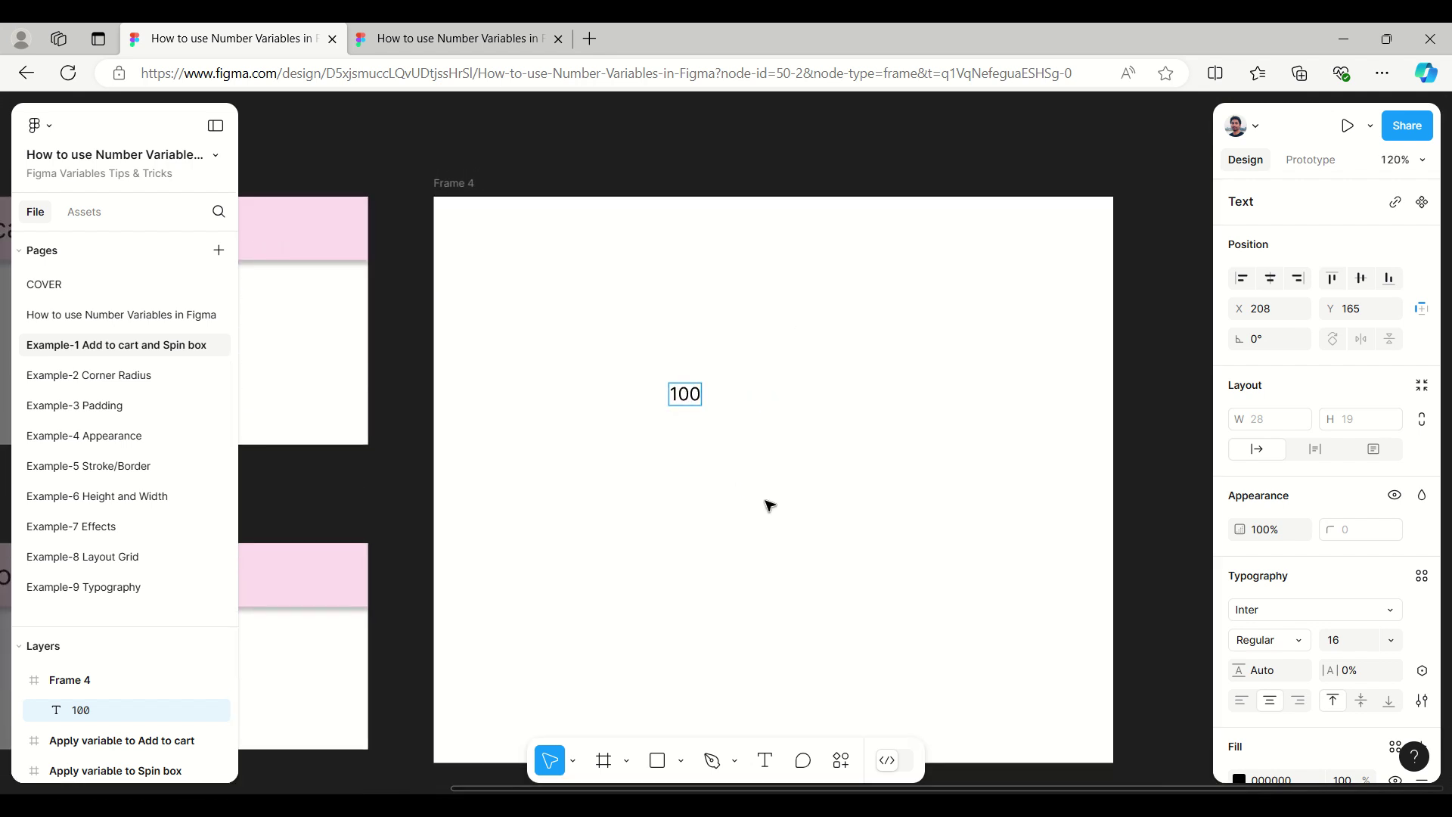
pyautogui.press('Escape')
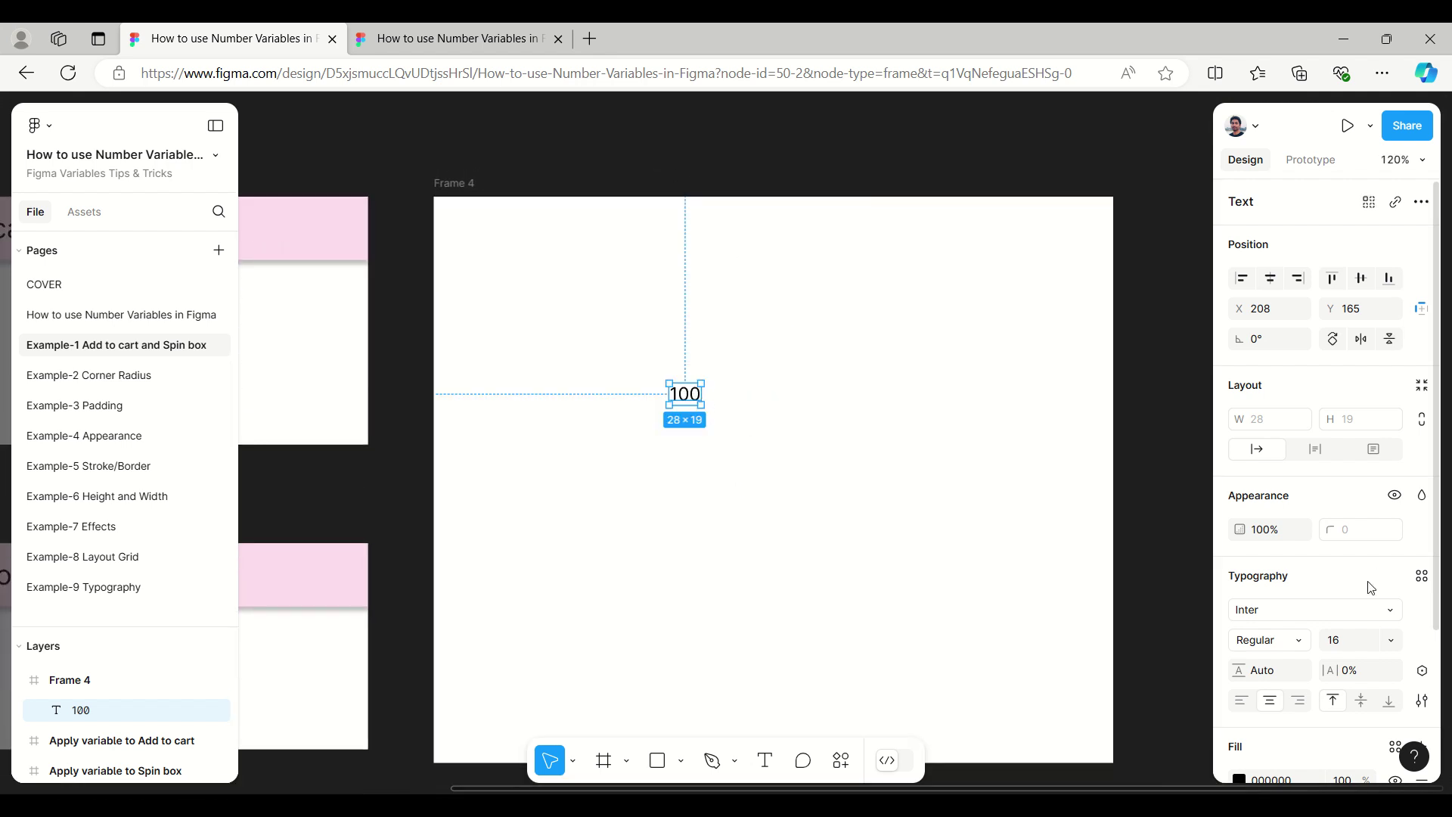
# Set the 100 text's font size to 48 and move it near the frame's upper middle, about X 217, Y 33
pyautogui.scroll(-2, 1371, 587)
pyautogui.click(1392, 545)
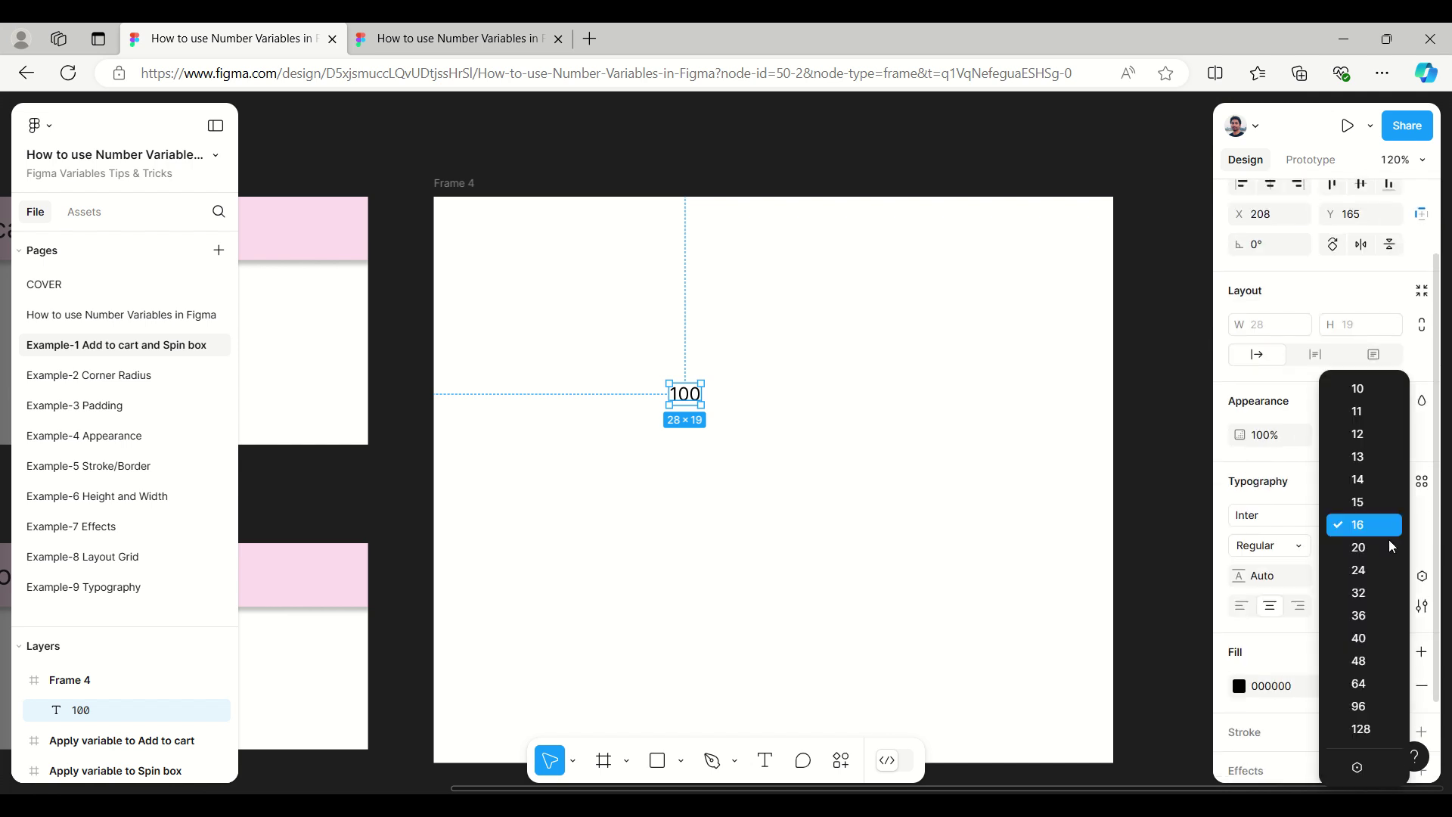
pyautogui.click(1361, 661)
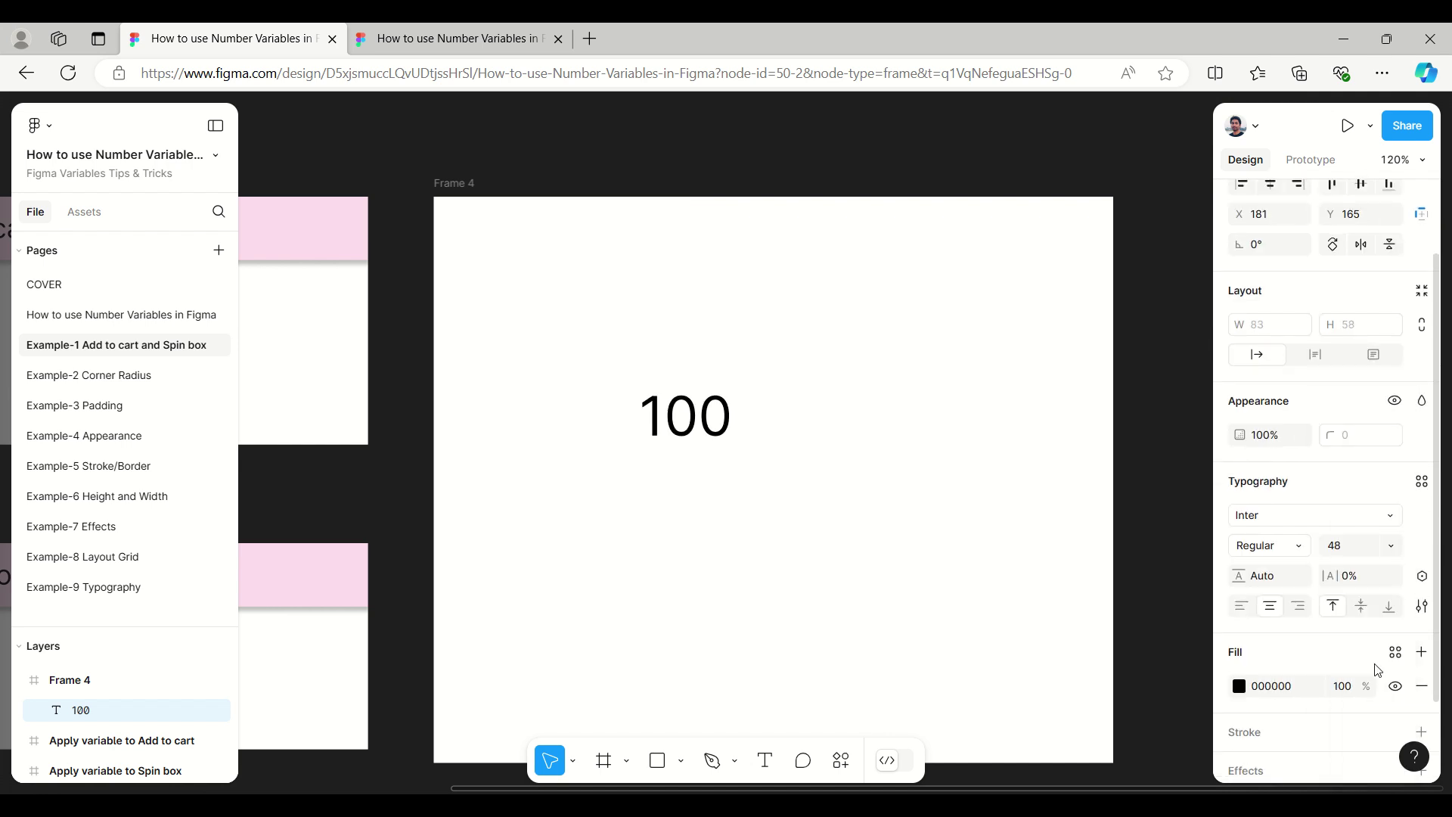
pyautogui.click(739, 431)
pyautogui.moveTo(705, 429); pyautogui.dragTo(747, 276)
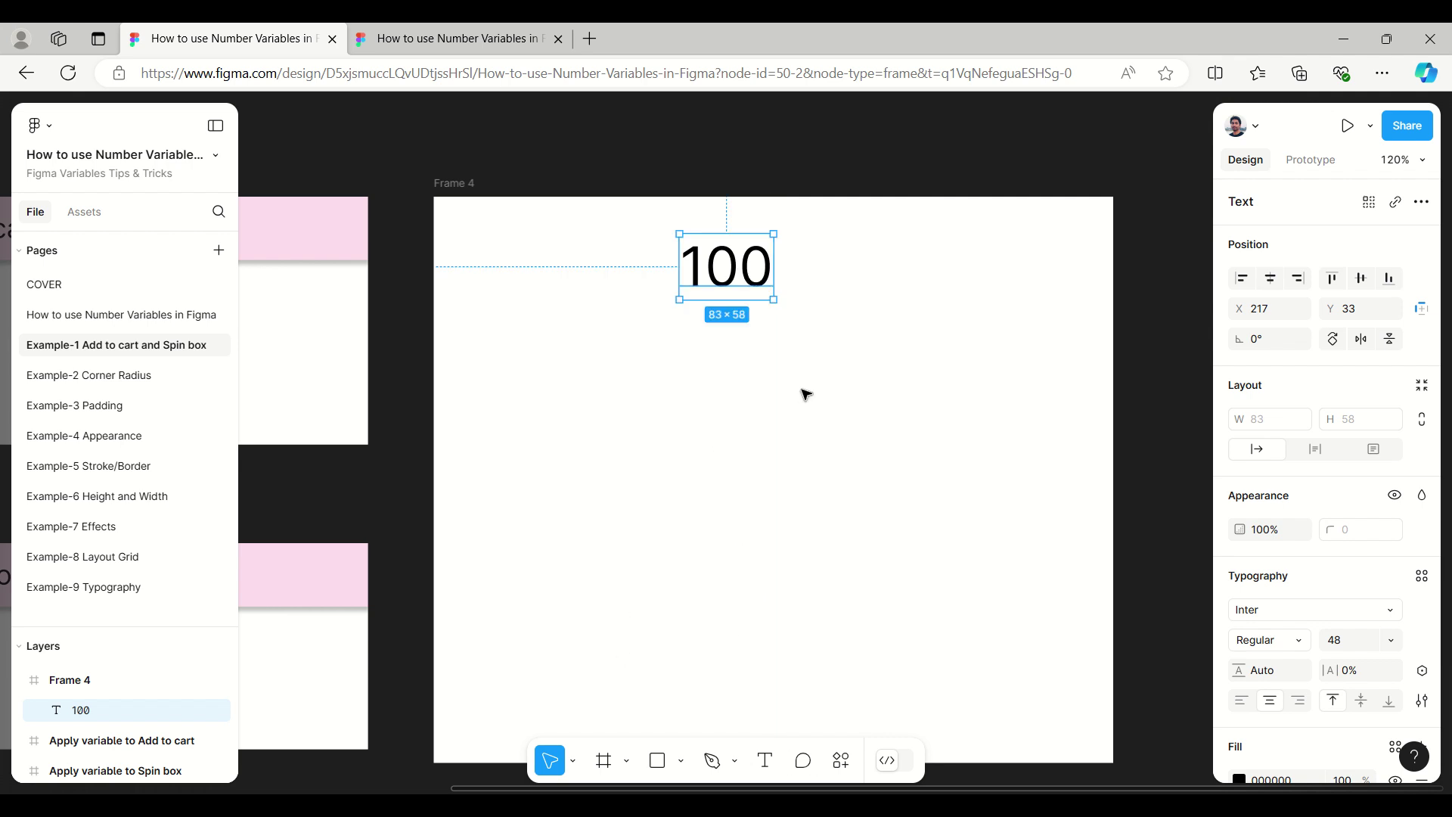
# Wrap the 100 text in an auto layout frame with a black stroke and a corner radius of 2
pyautogui.hotkey('shift', 'a')
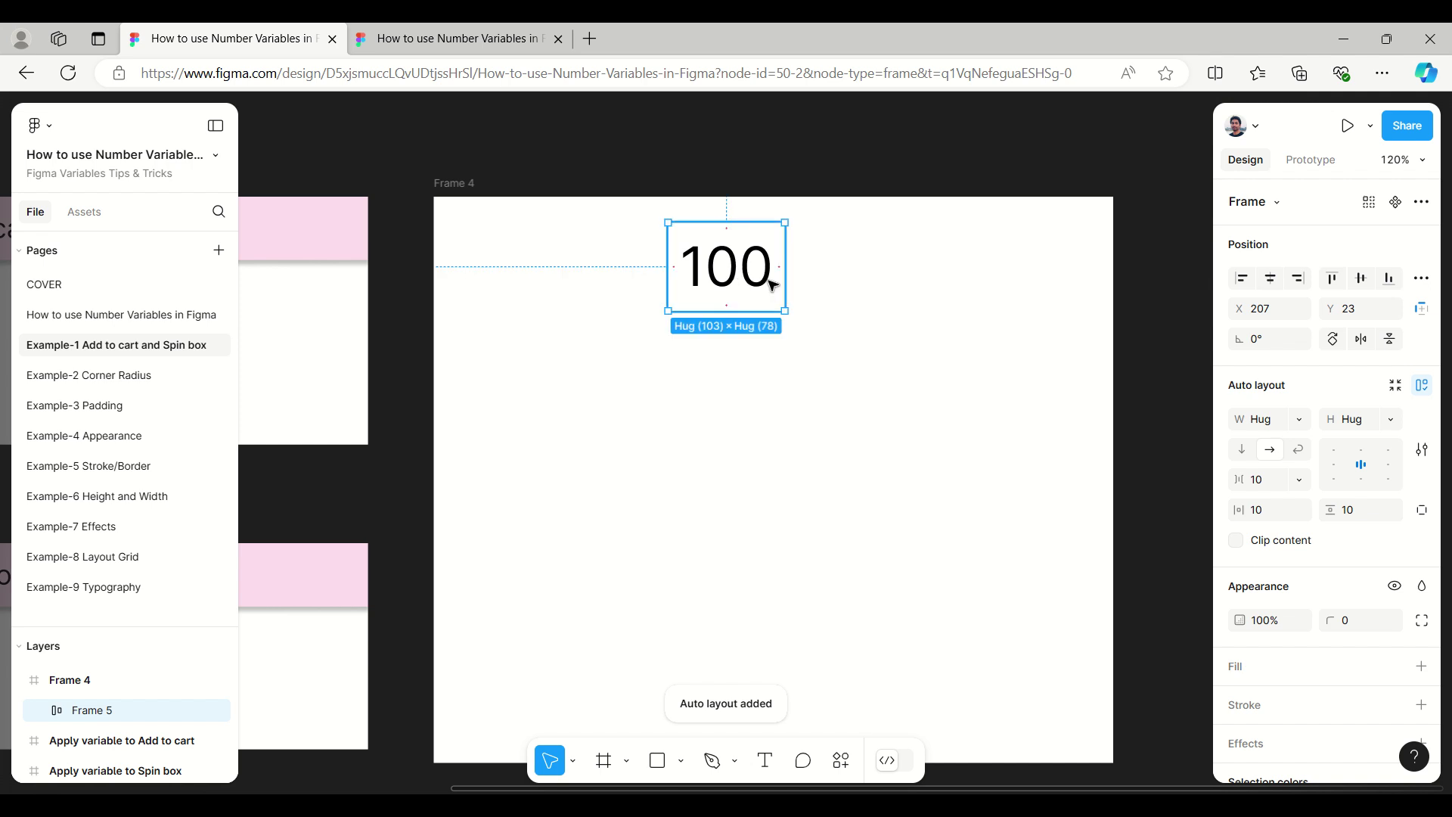
pyautogui.scroll(-3, 1316, 569)
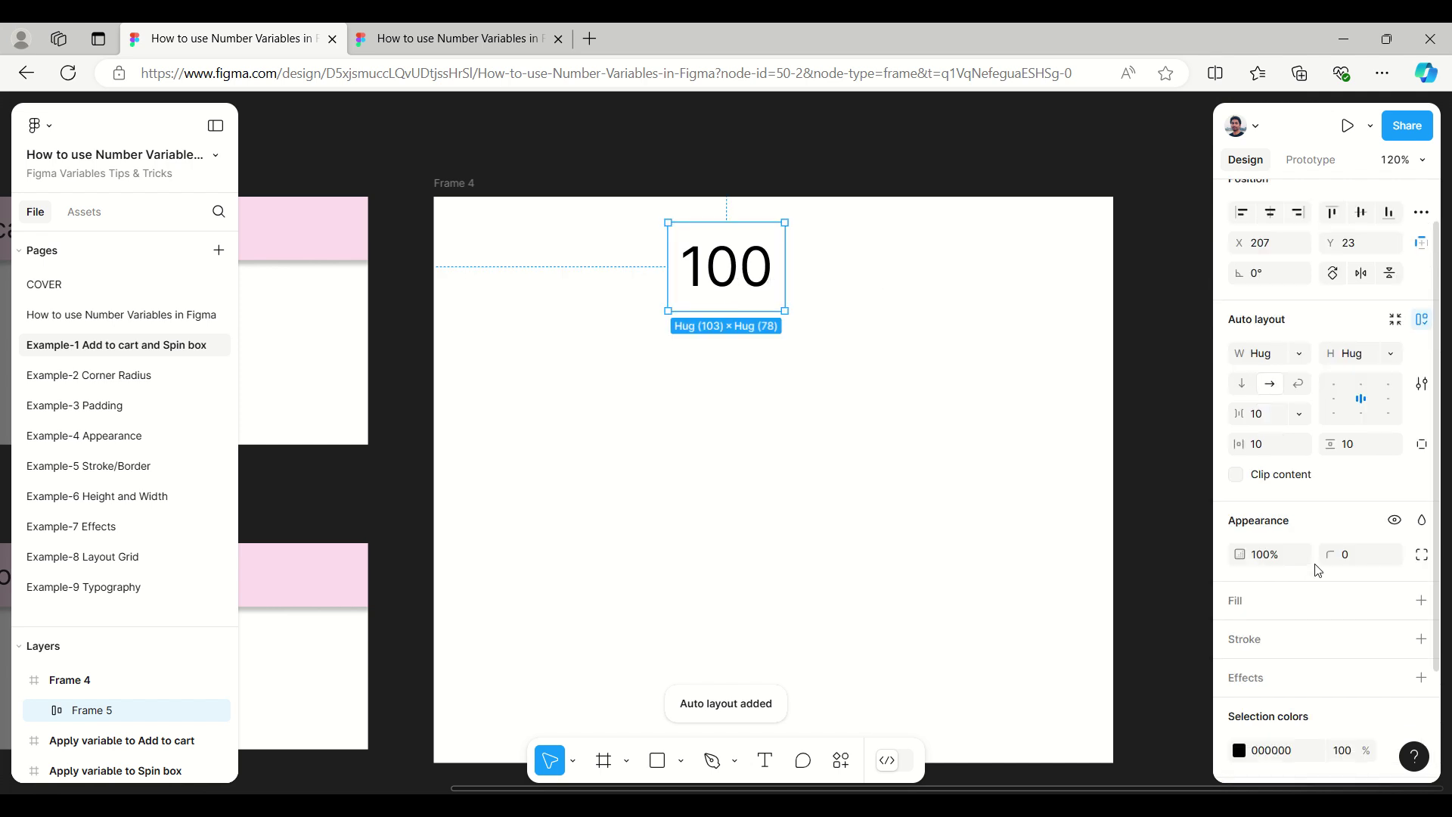
pyautogui.click(1261, 520)
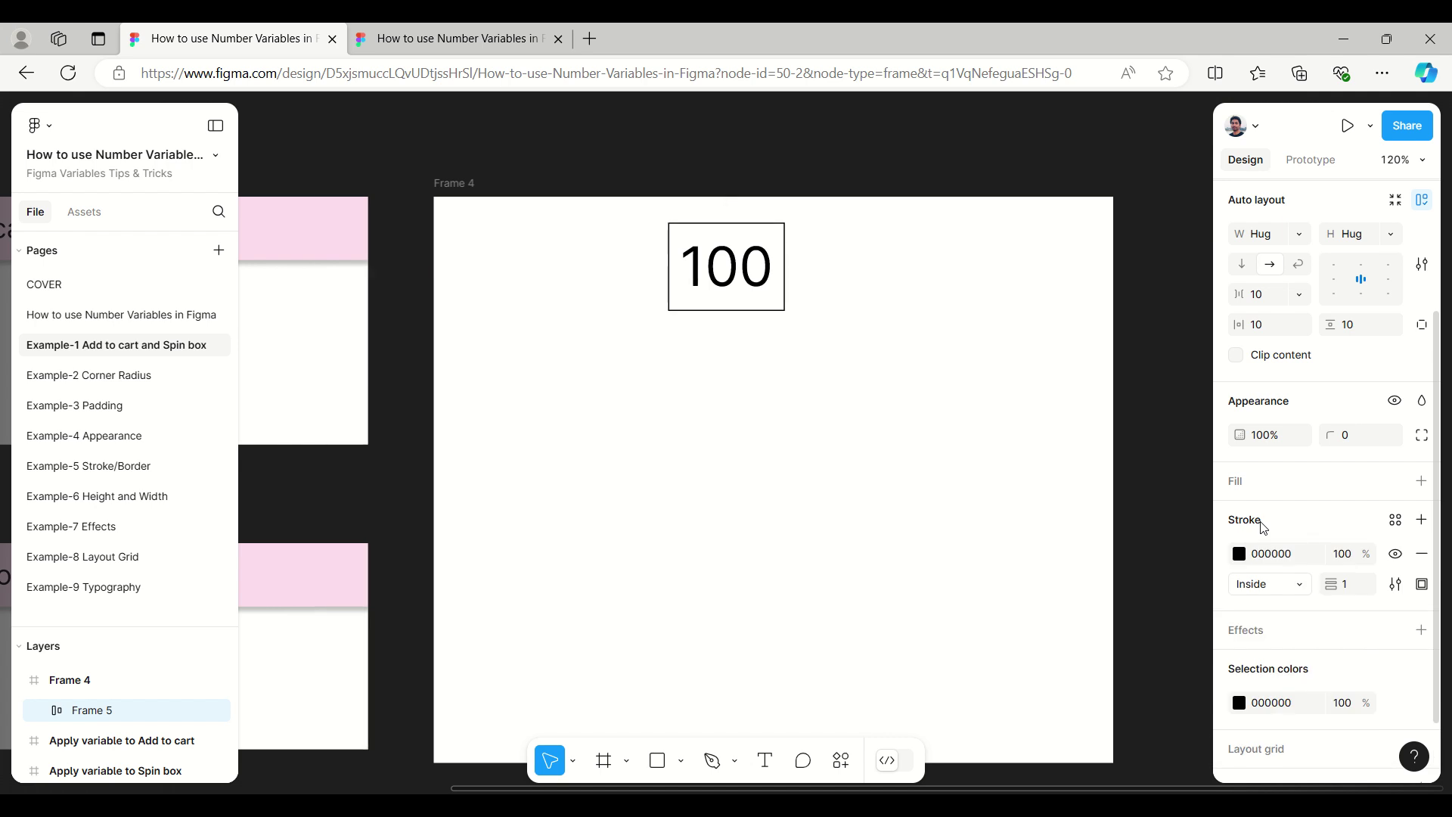
pyautogui.click(1371, 439)
pyautogui.write('2')
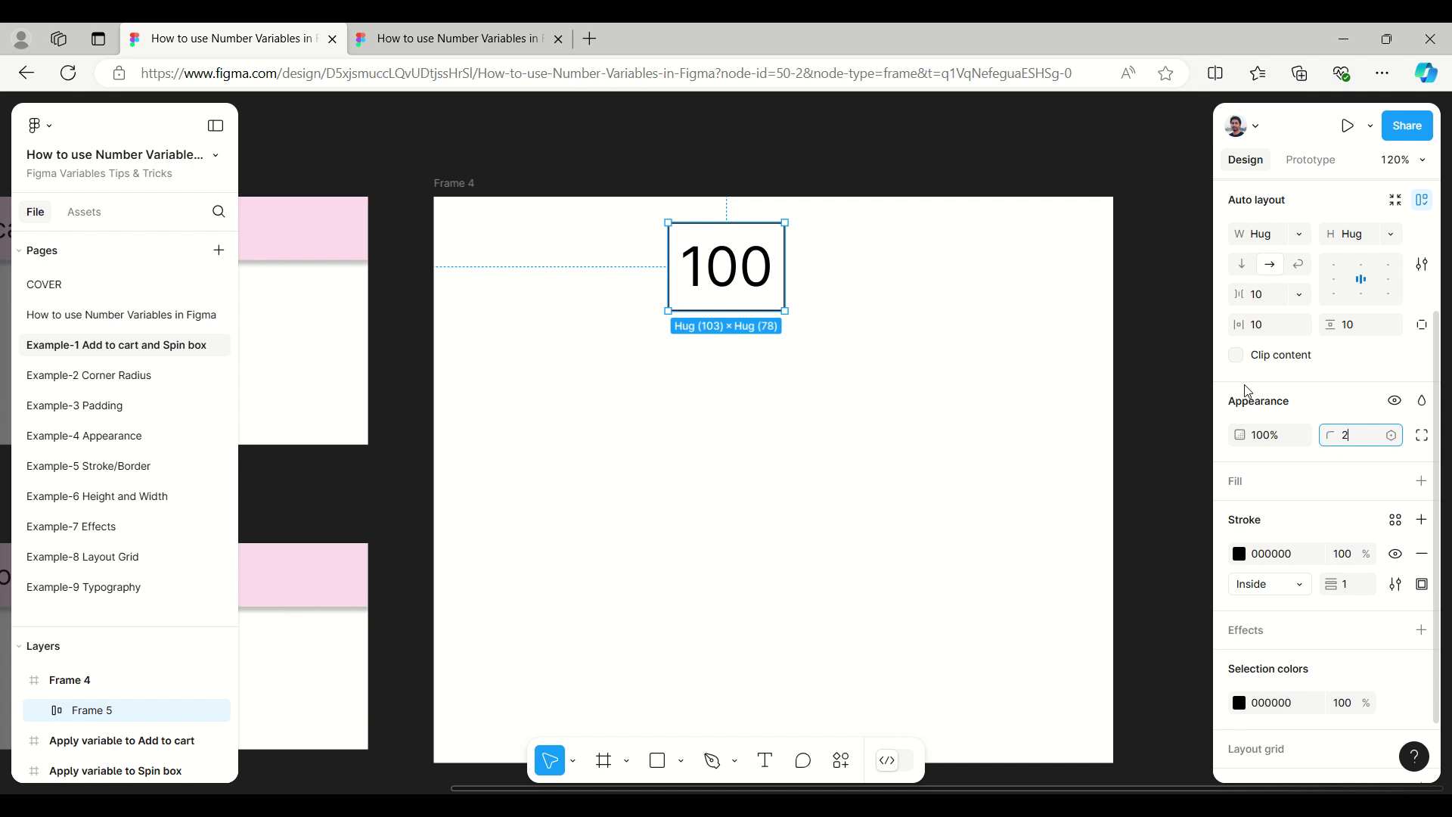
pyautogui.click(976, 166)
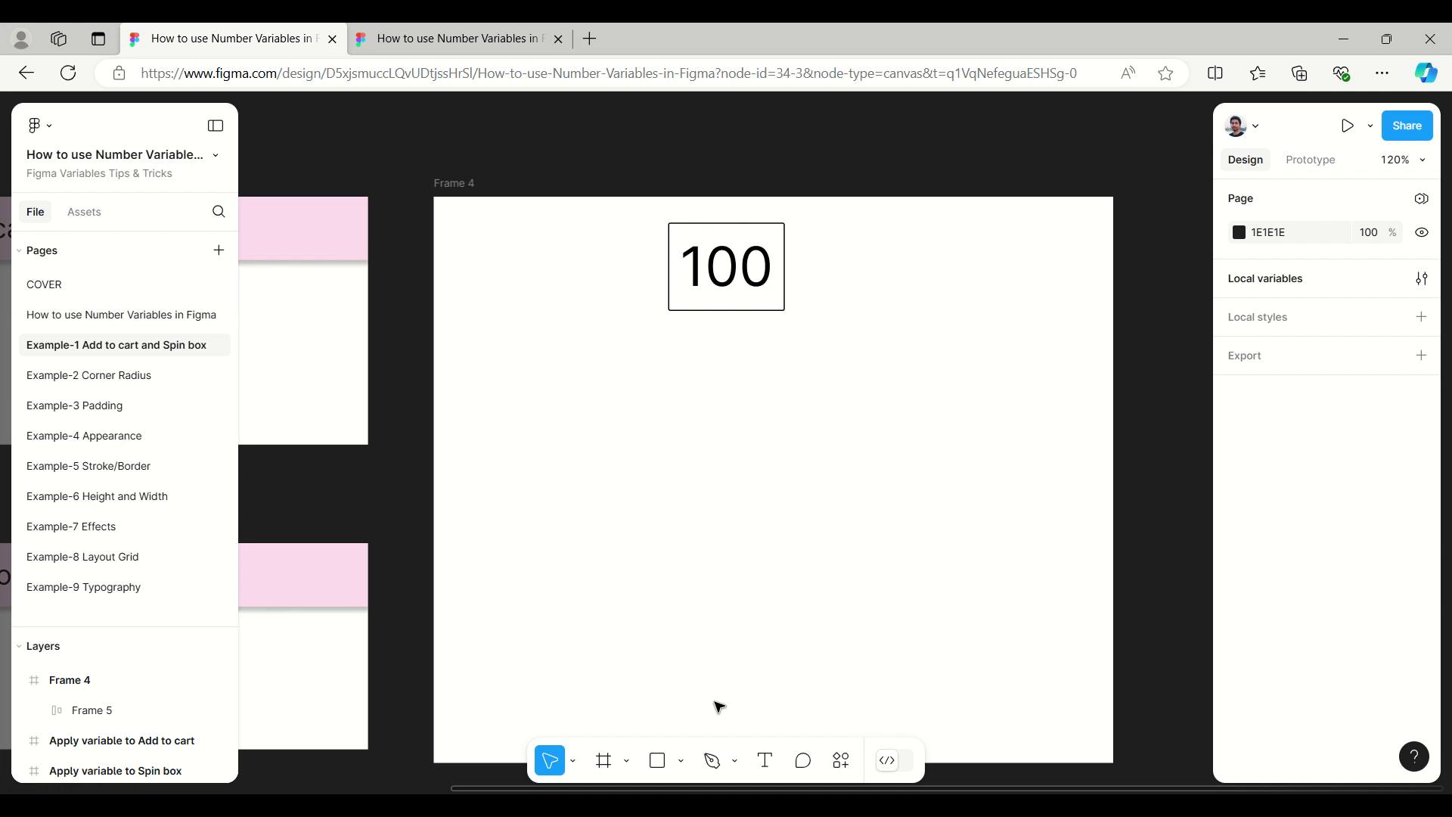
# Add the text "Add to Cart" in an auto layout frame below the 100 box, at about X 123, Y 140
pyautogui.click(765, 760)
pyautogui.click(691, 368)
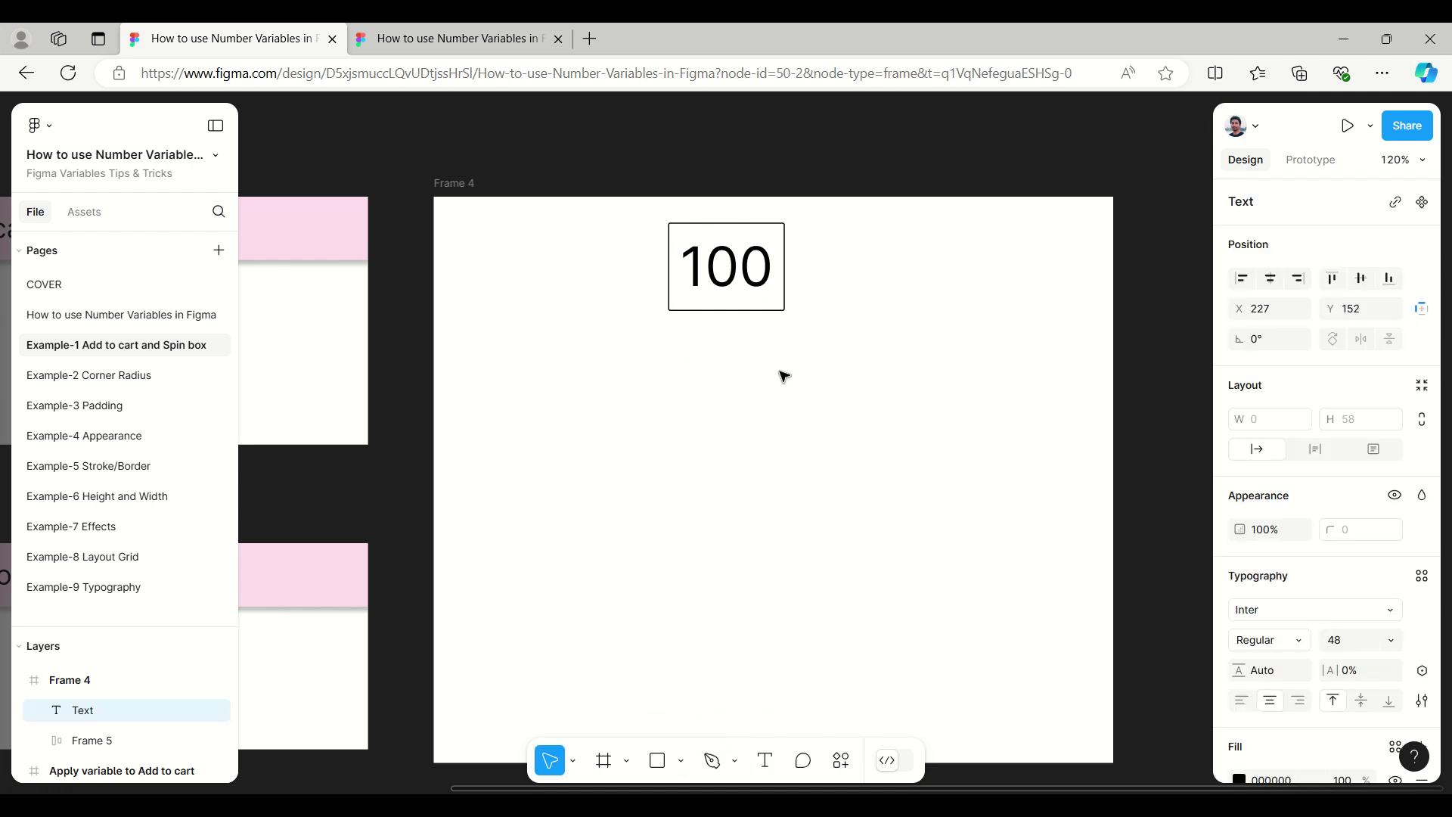
pyautogui.write('Add')
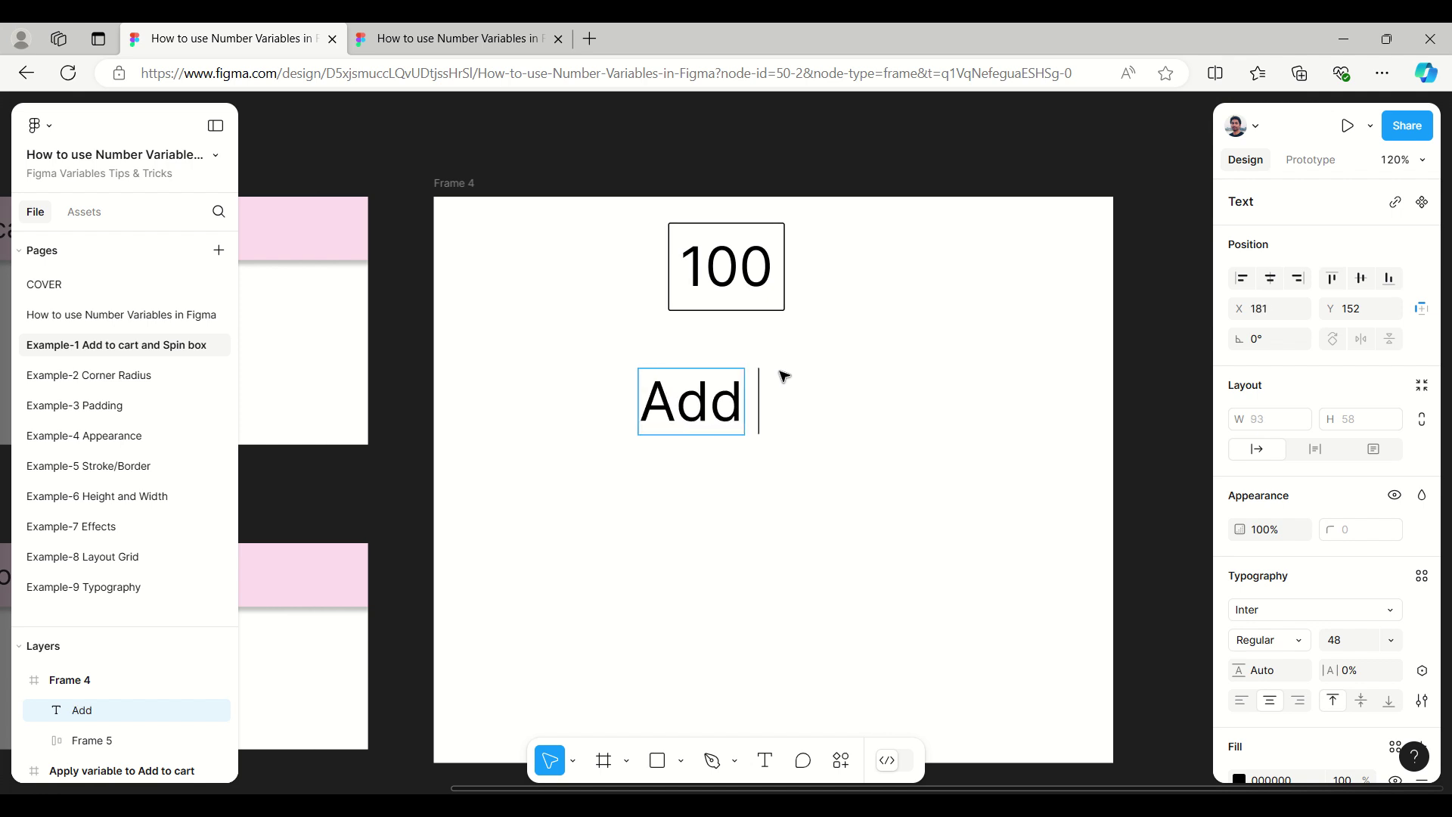
pyautogui.write(' to Cart')
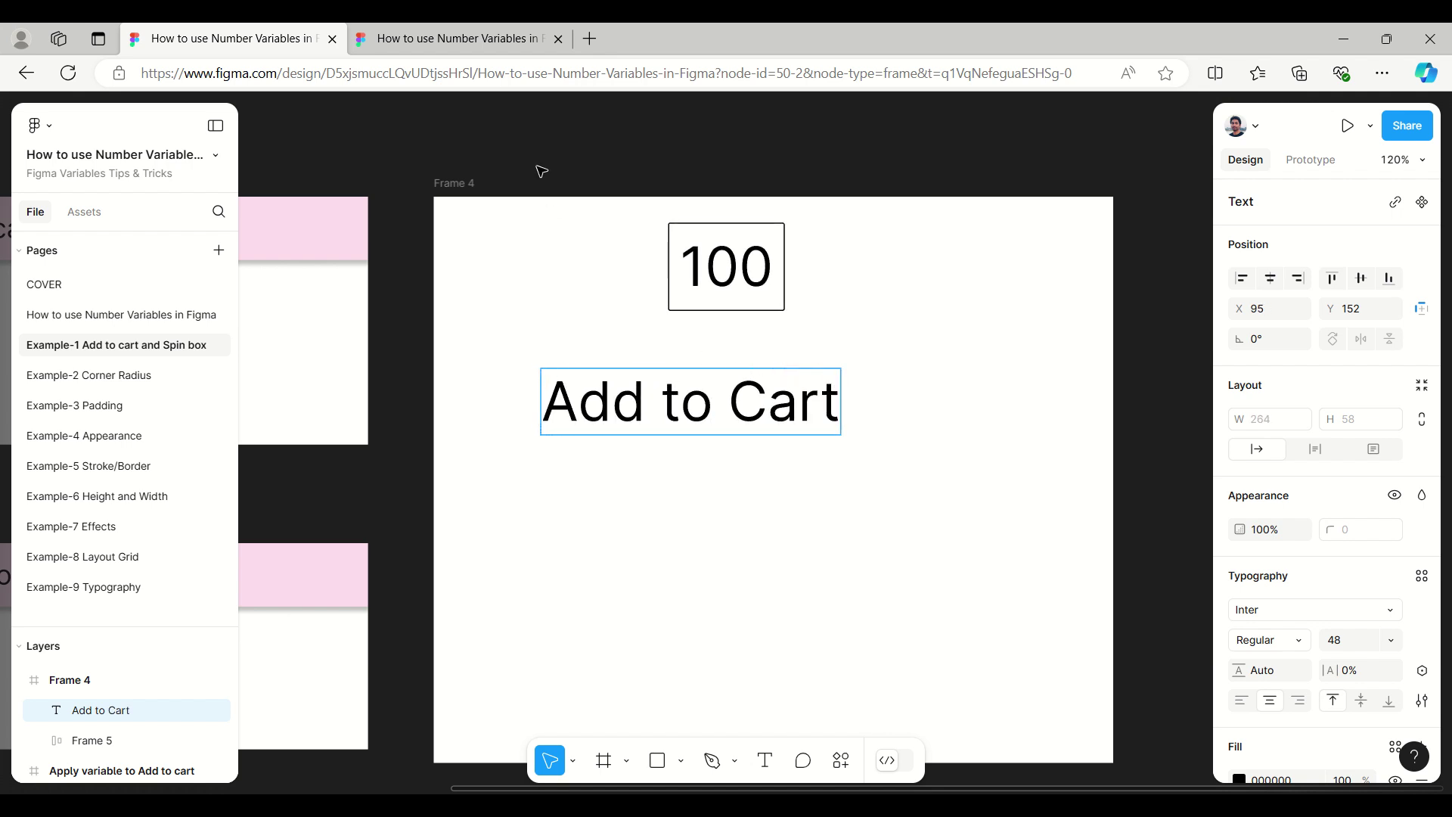
pyautogui.press('Escape')
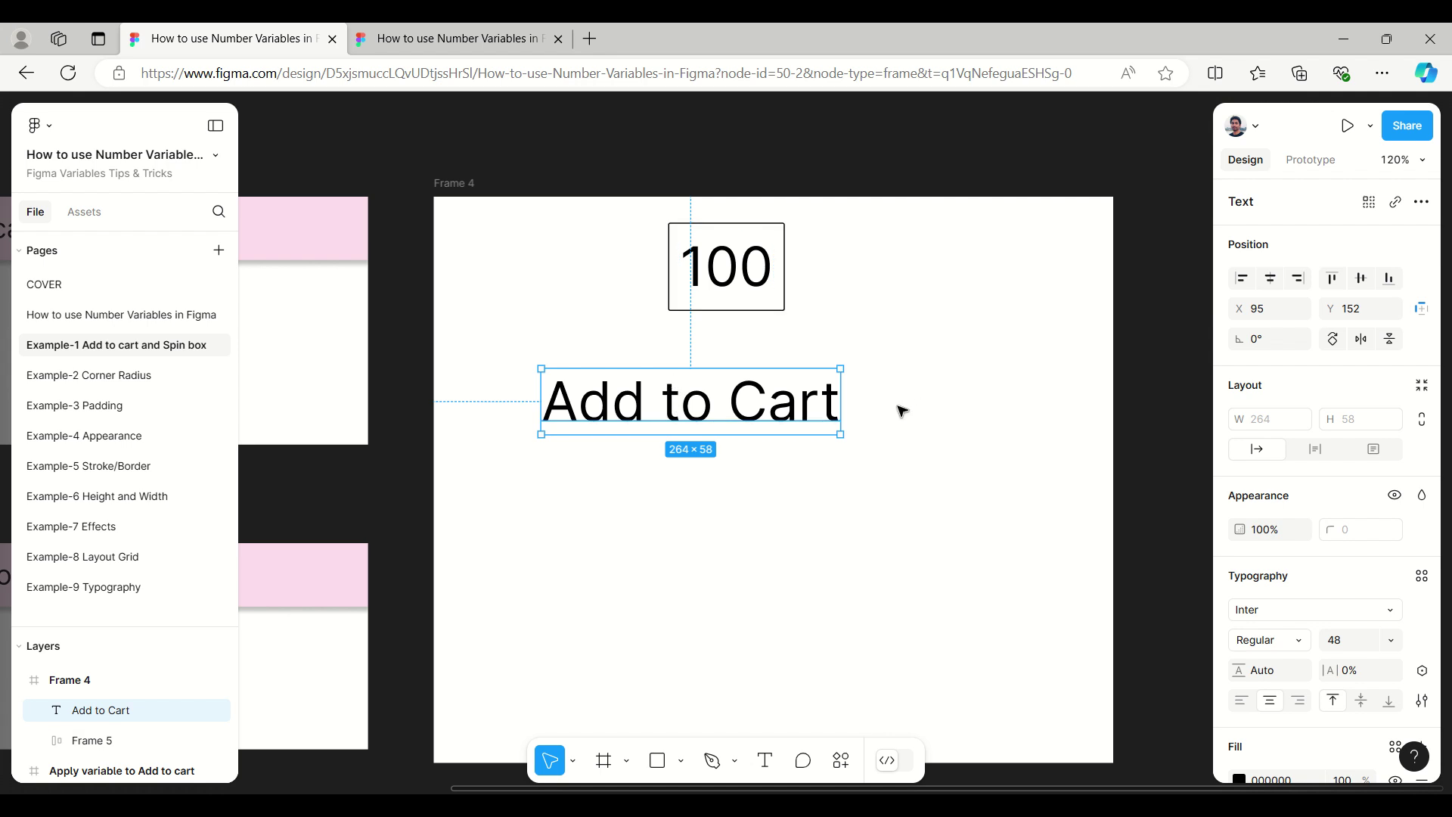
pyautogui.hotkey('shift', 'a')
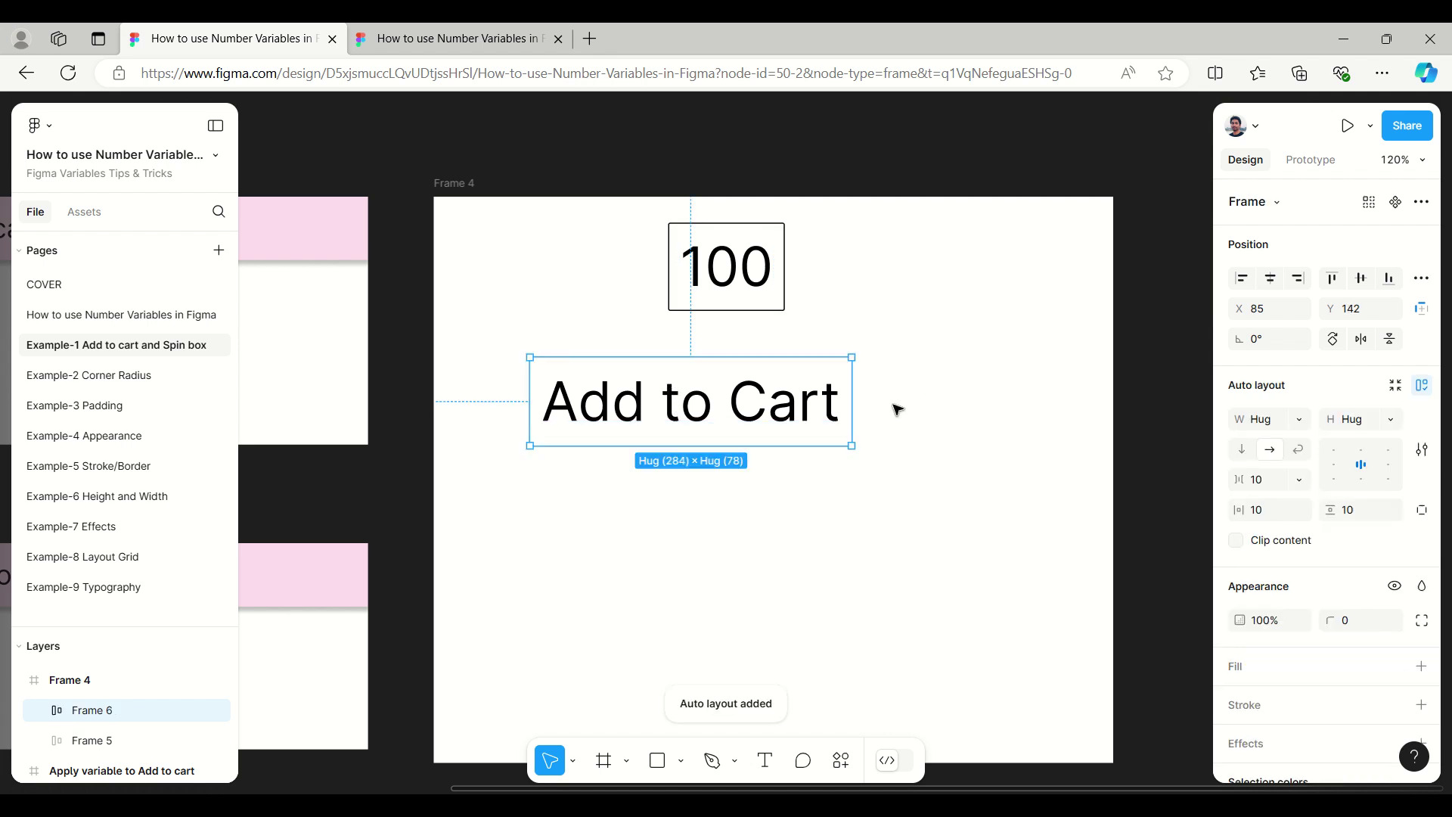
pyautogui.moveTo(836, 398); pyautogui.dragTo(850, 399)
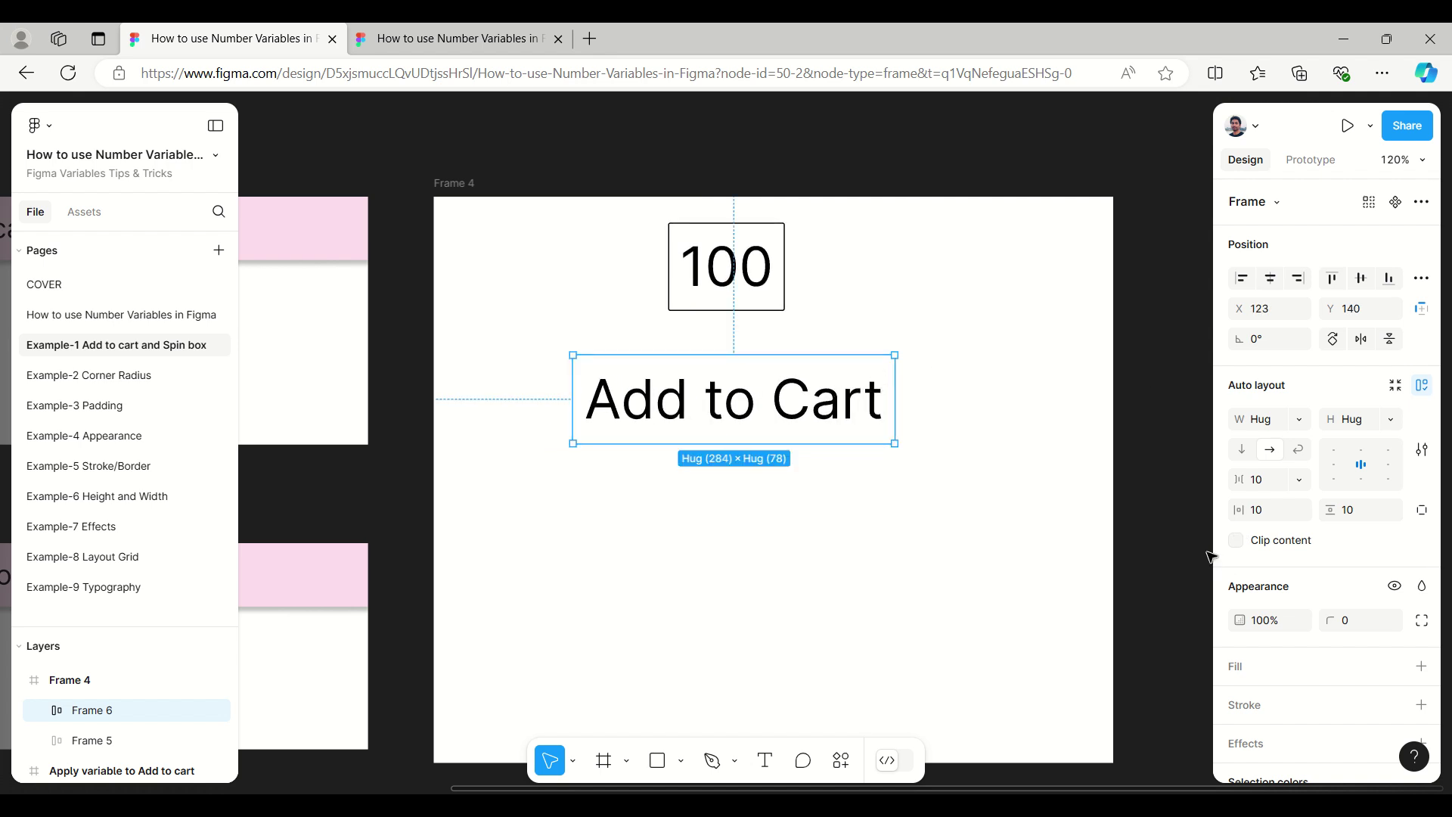
# Fill the Add to Cart button with purple 5D5FEF and change its label text to white FFFFFF
pyautogui.click(1239, 667)
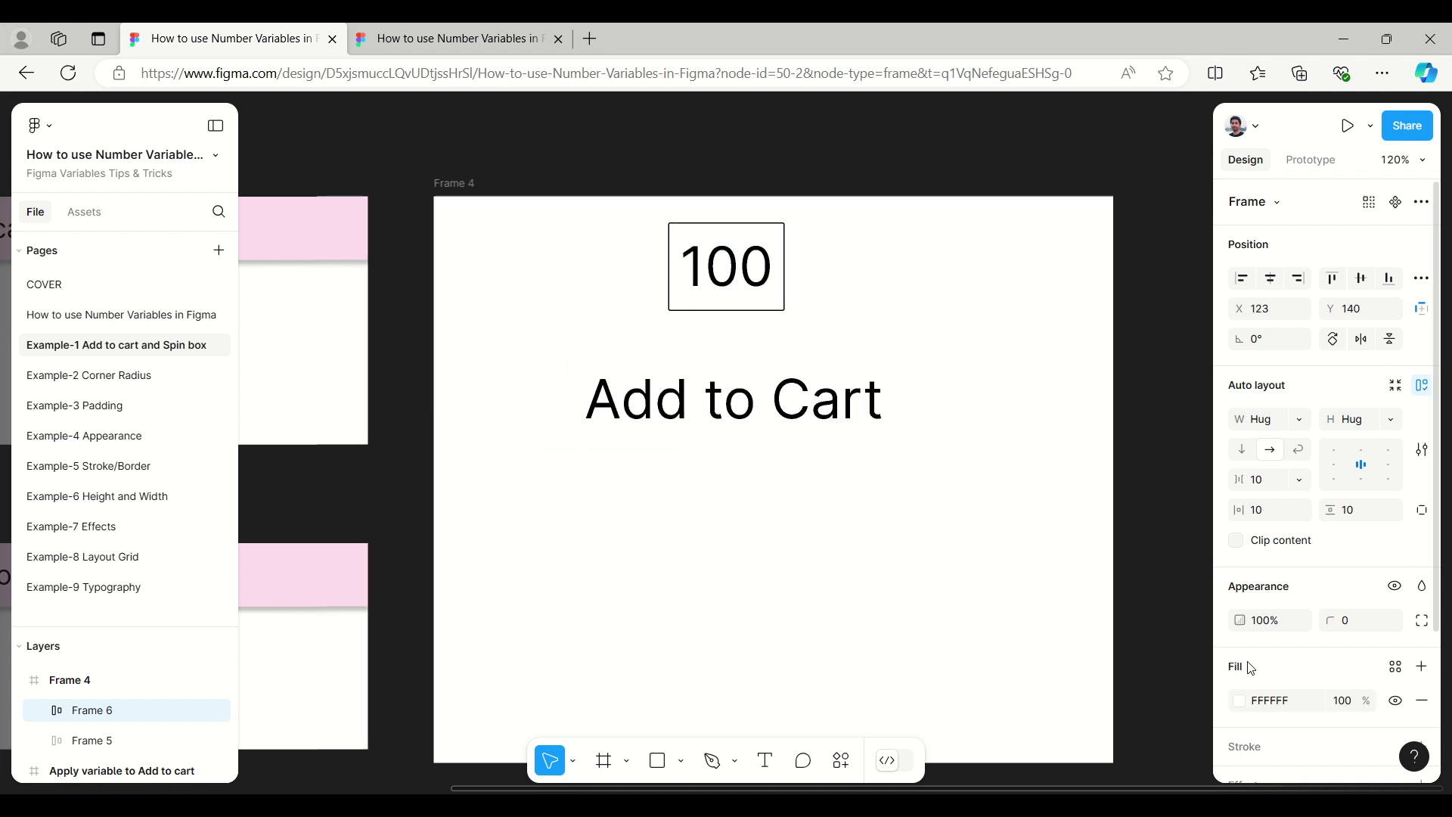
pyautogui.click(1241, 701)
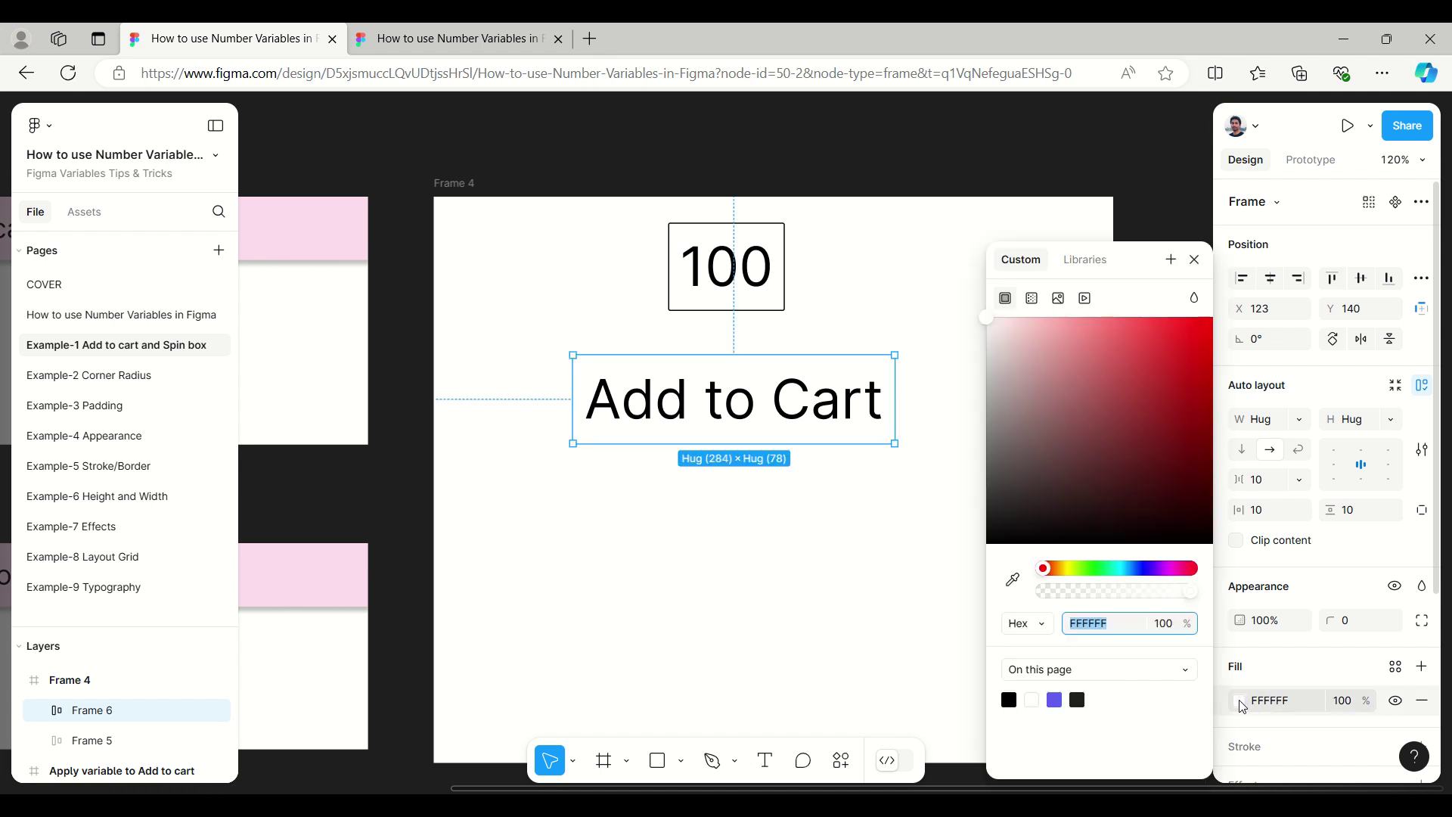
pyautogui.click(1055, 698)
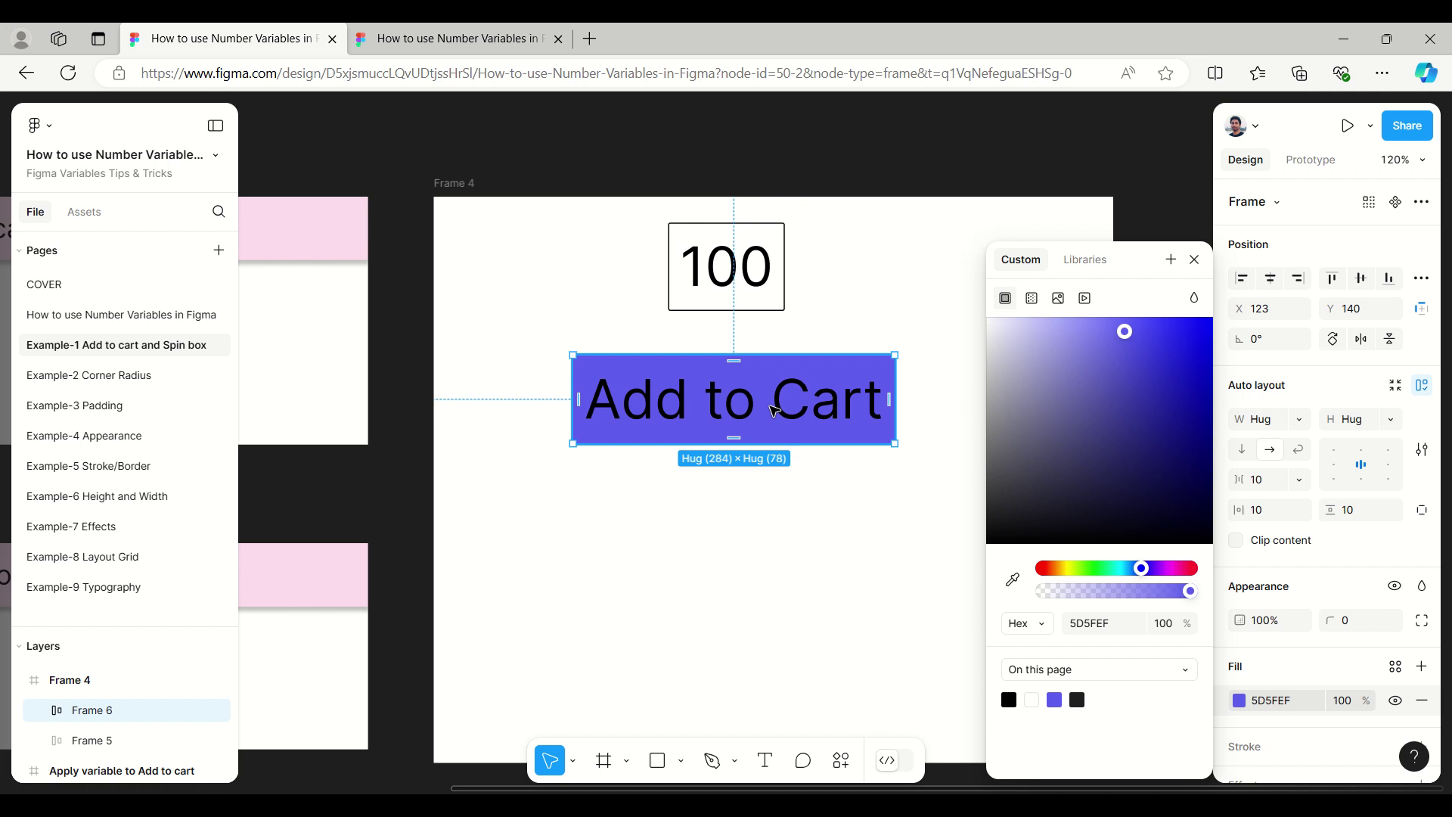
pyautogui.doubleClick(774, 410)
pyautogui.scroll(-3, 1316, 597)
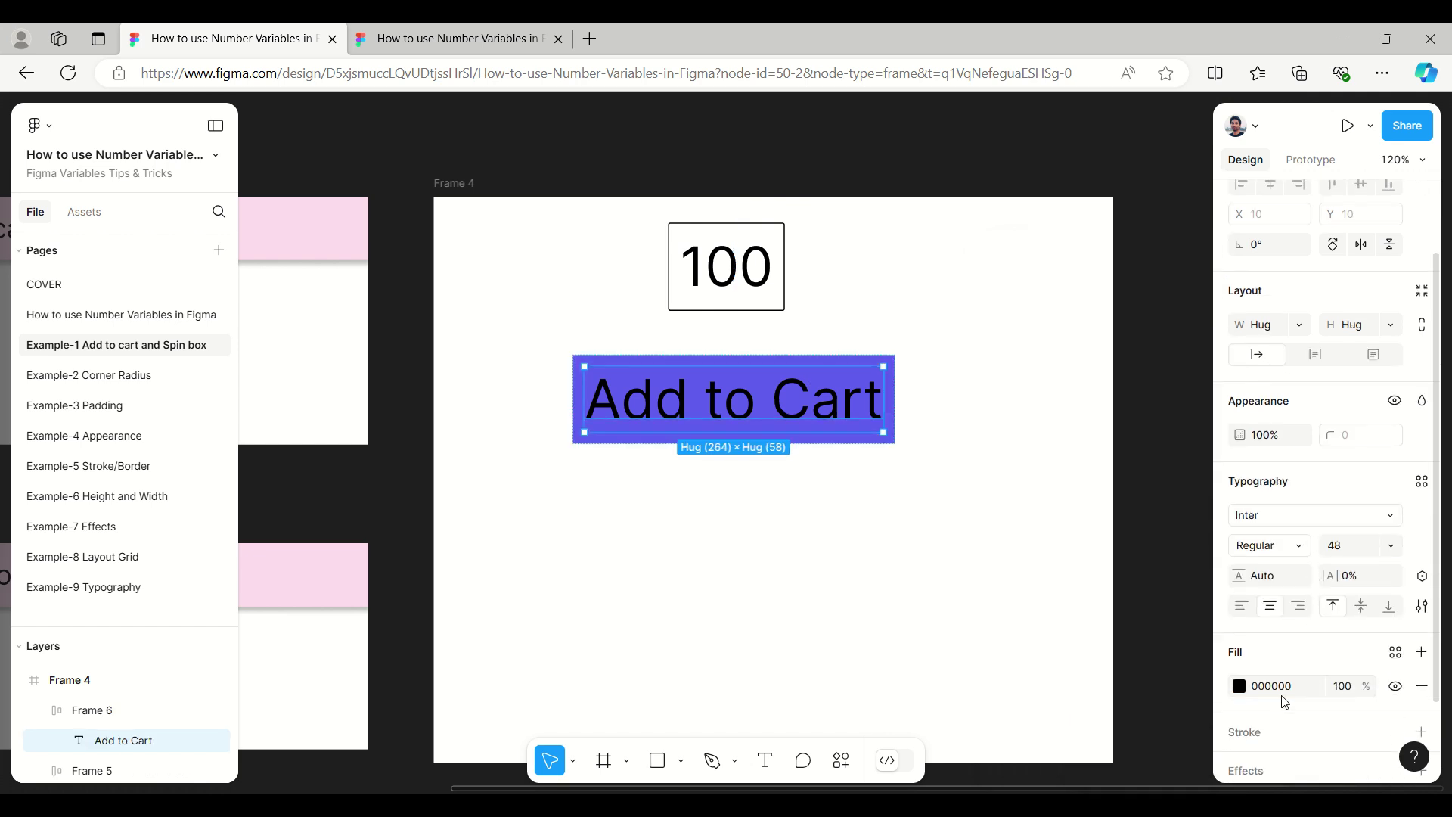
pyautogui.click(1241, 689)
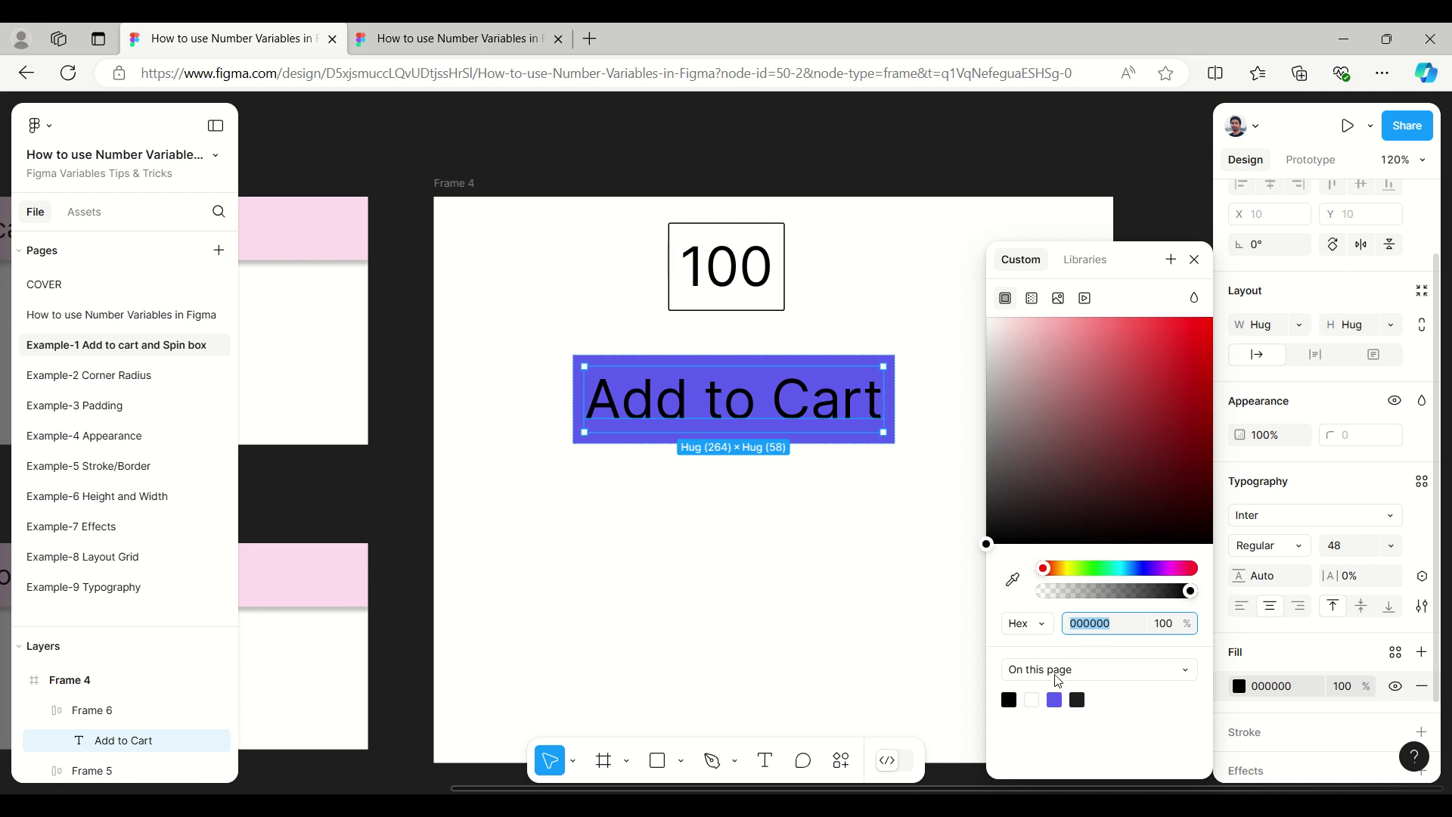
pyautogui.click(1032, 699)
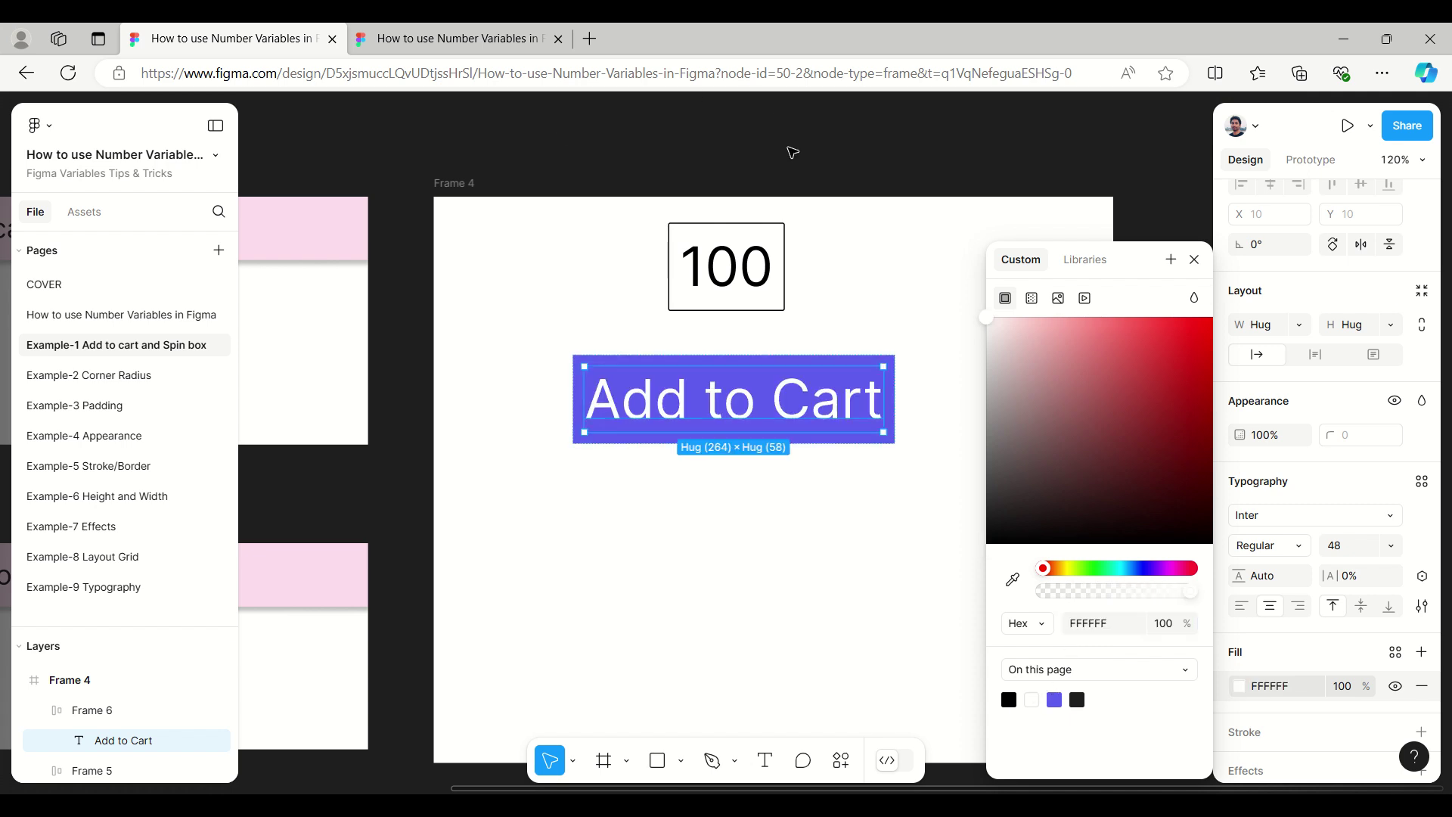
pyautogui.click(793, 153)
# Set the corner radius of the Add to Cart button frame to 10
pyautogui.click(892, 399)
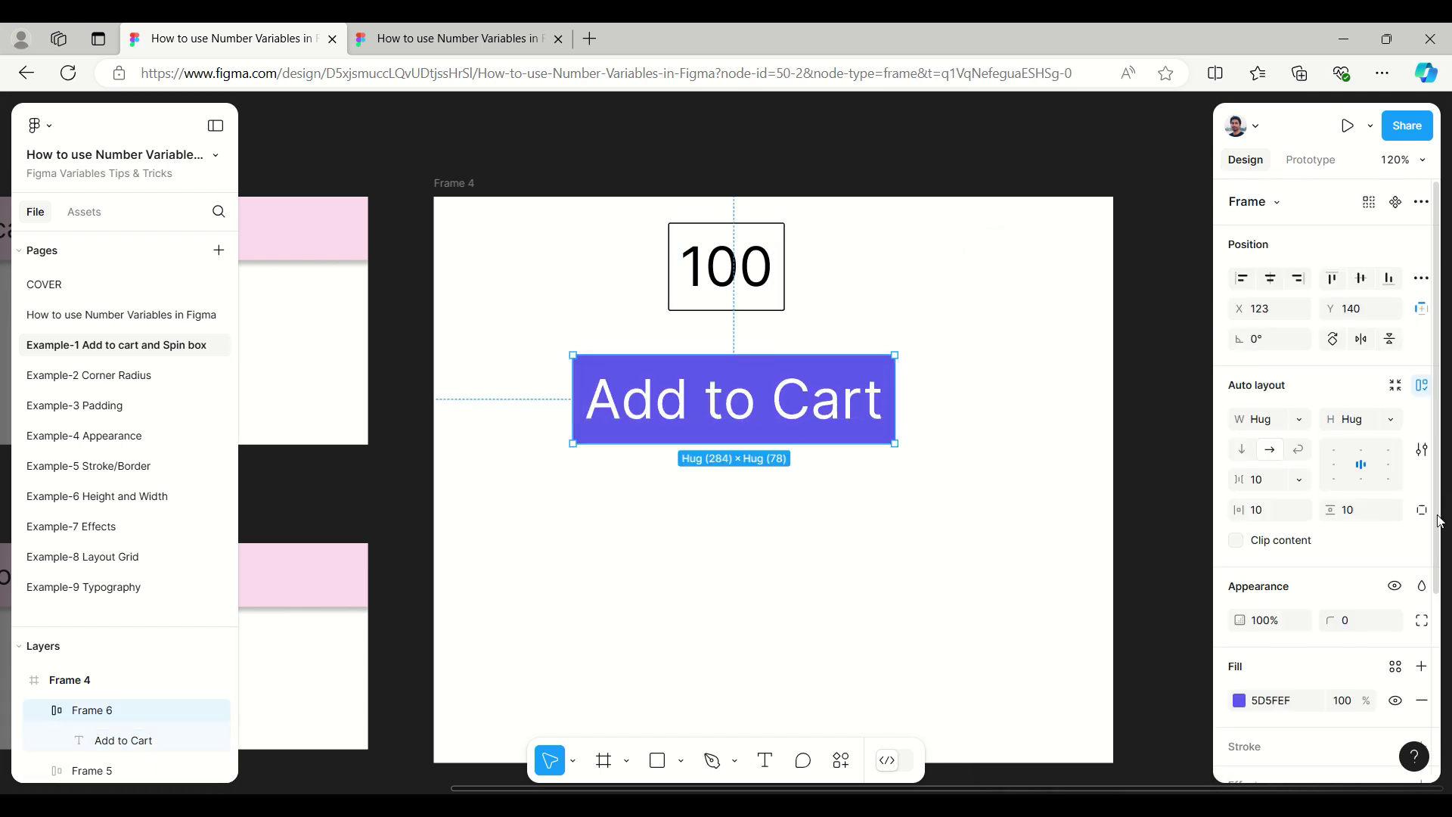
pyautogui.click(1354, 623)
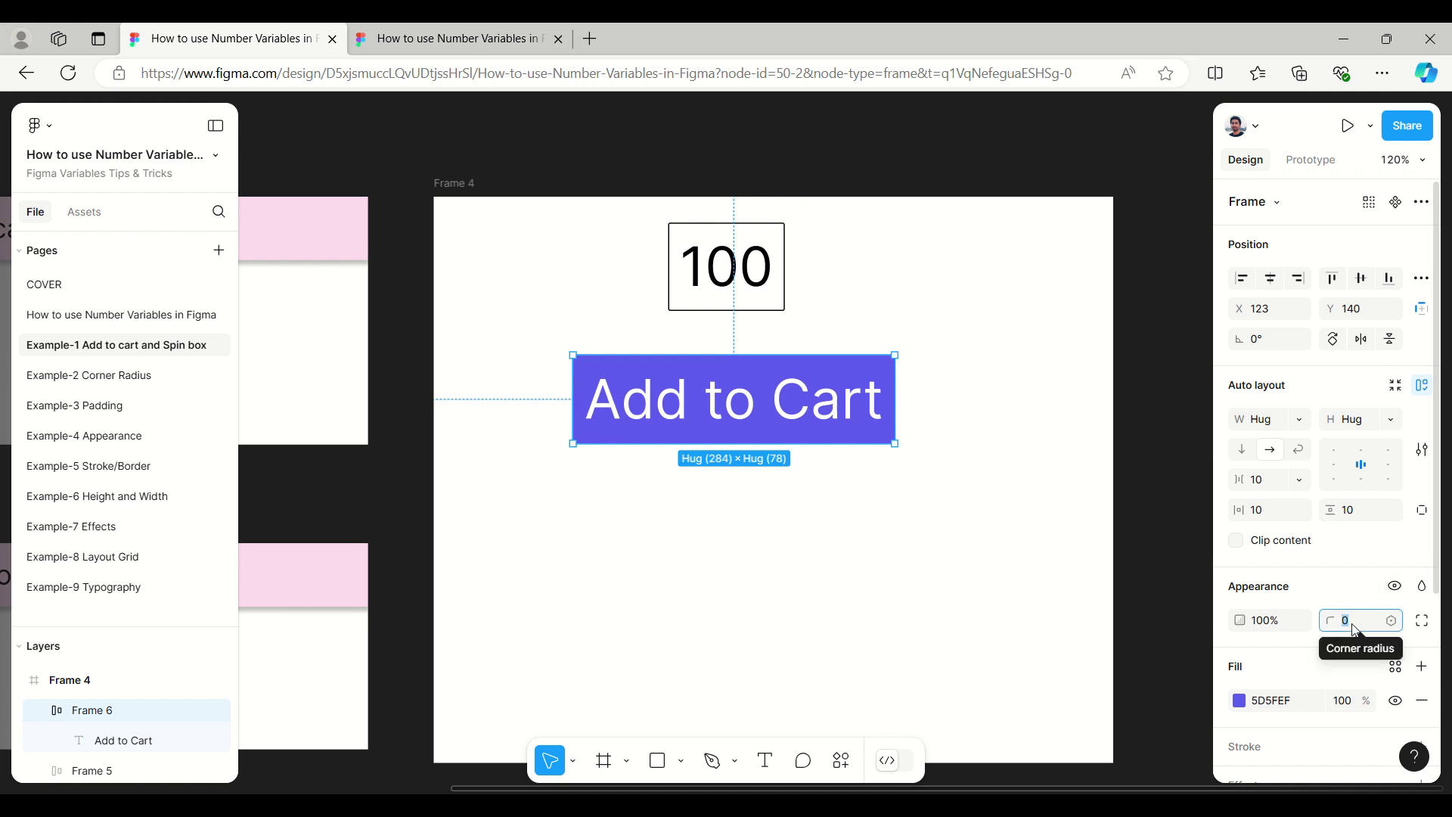
pyautogui.write('10')
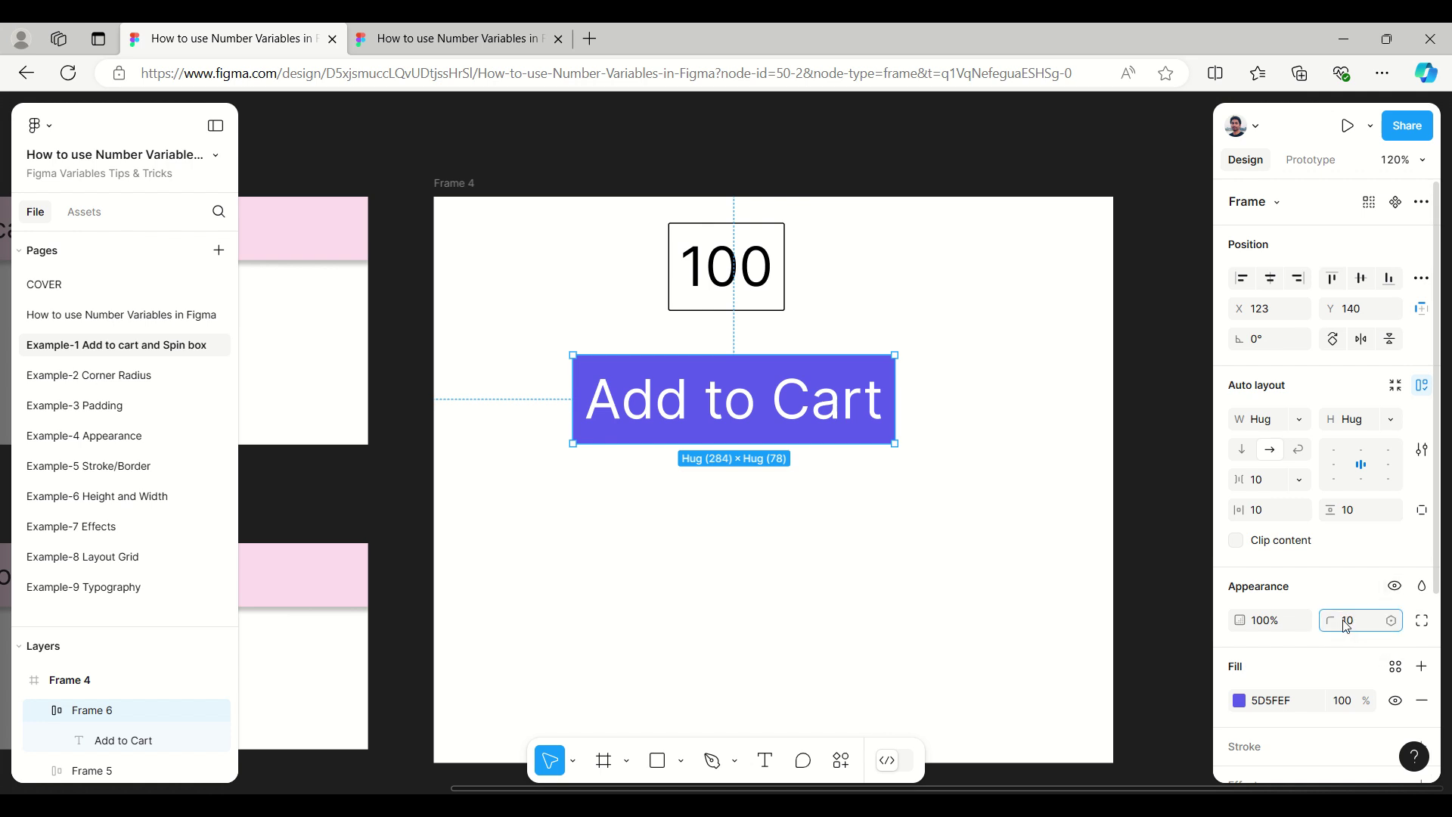
pyautogui.click(1164, 479)
# Move the Add to Cart button to about X 148, Y 158 and the 100 box above it to about X 243, Y 53
pyautogui.moveTo(834, 438)
pyautogui.mouseDown()
pyautogui.moveTo(854, 456)
pyautogui.moveTo(832, 422)
pyautogui.mouseUp()
pyautogui.moveTo(736, 293); pyautogui.dragTo(778, 327)
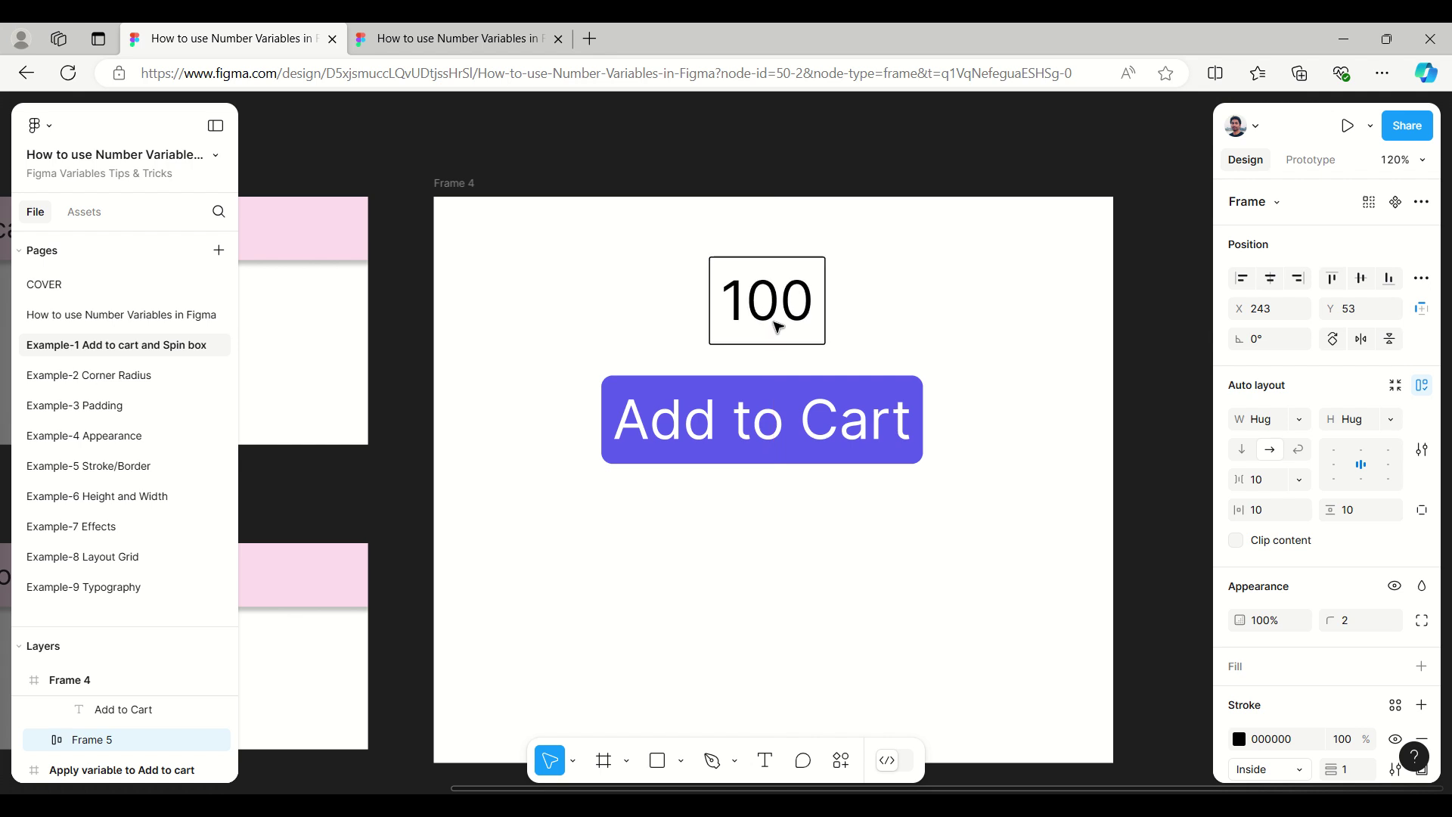
pyautogui.click(752, 168)
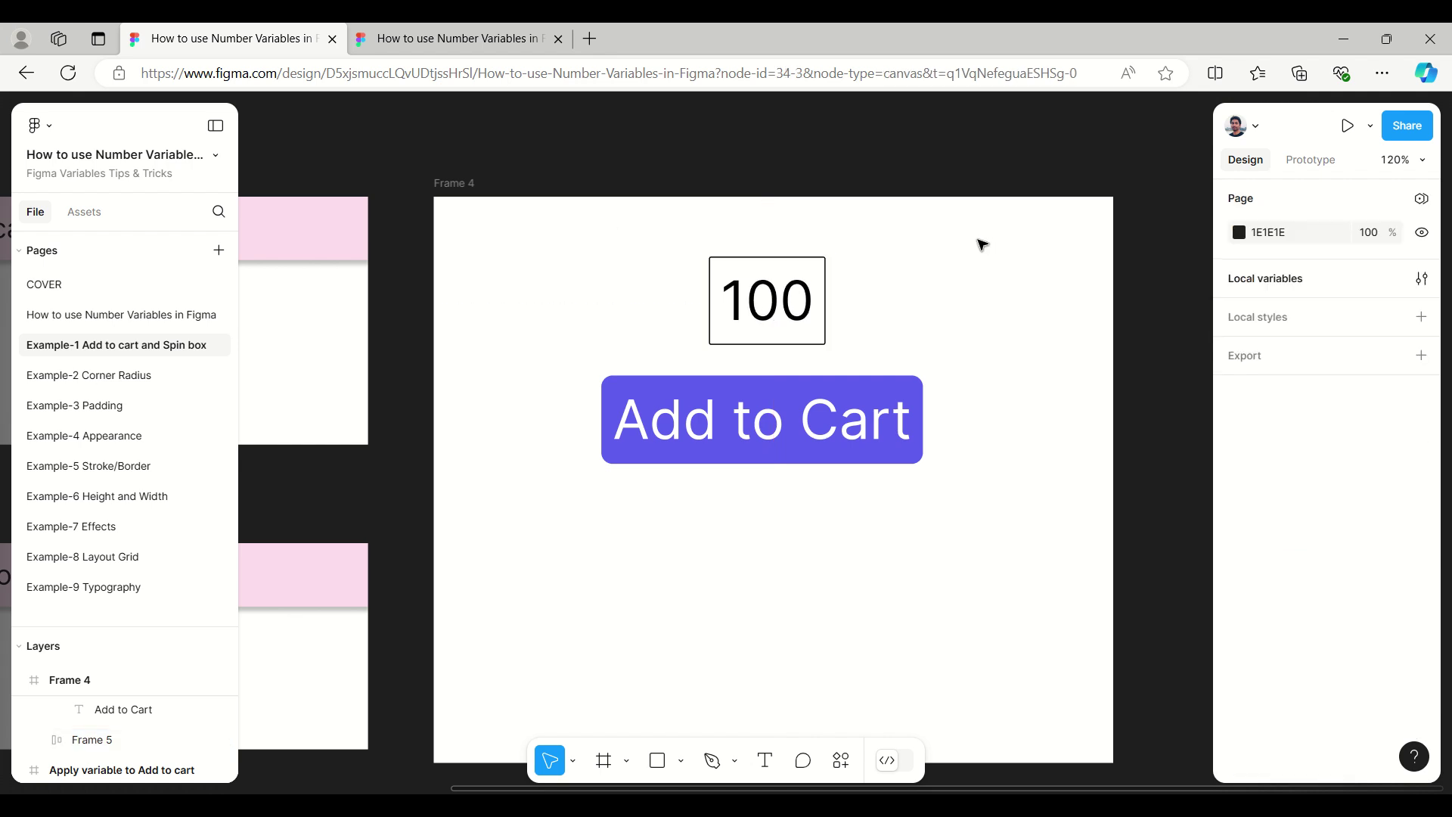
# Create a new local variable collection named Example
pyautogui.click(1243, 291)
pyautogui.moveTo(845, 178); pyautogui.dragTo(1123, 232)
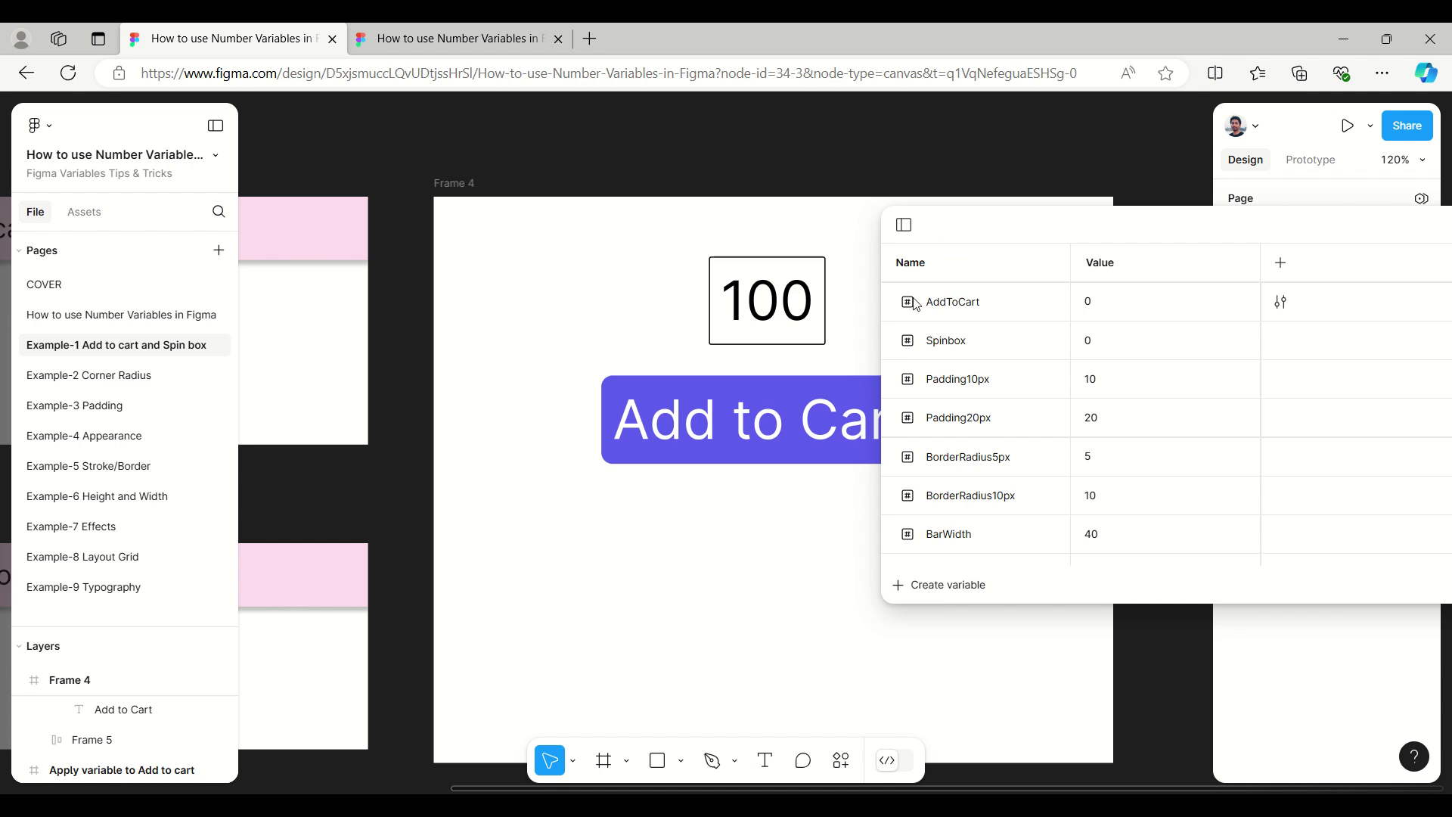
pyautogui.click(903, 225)
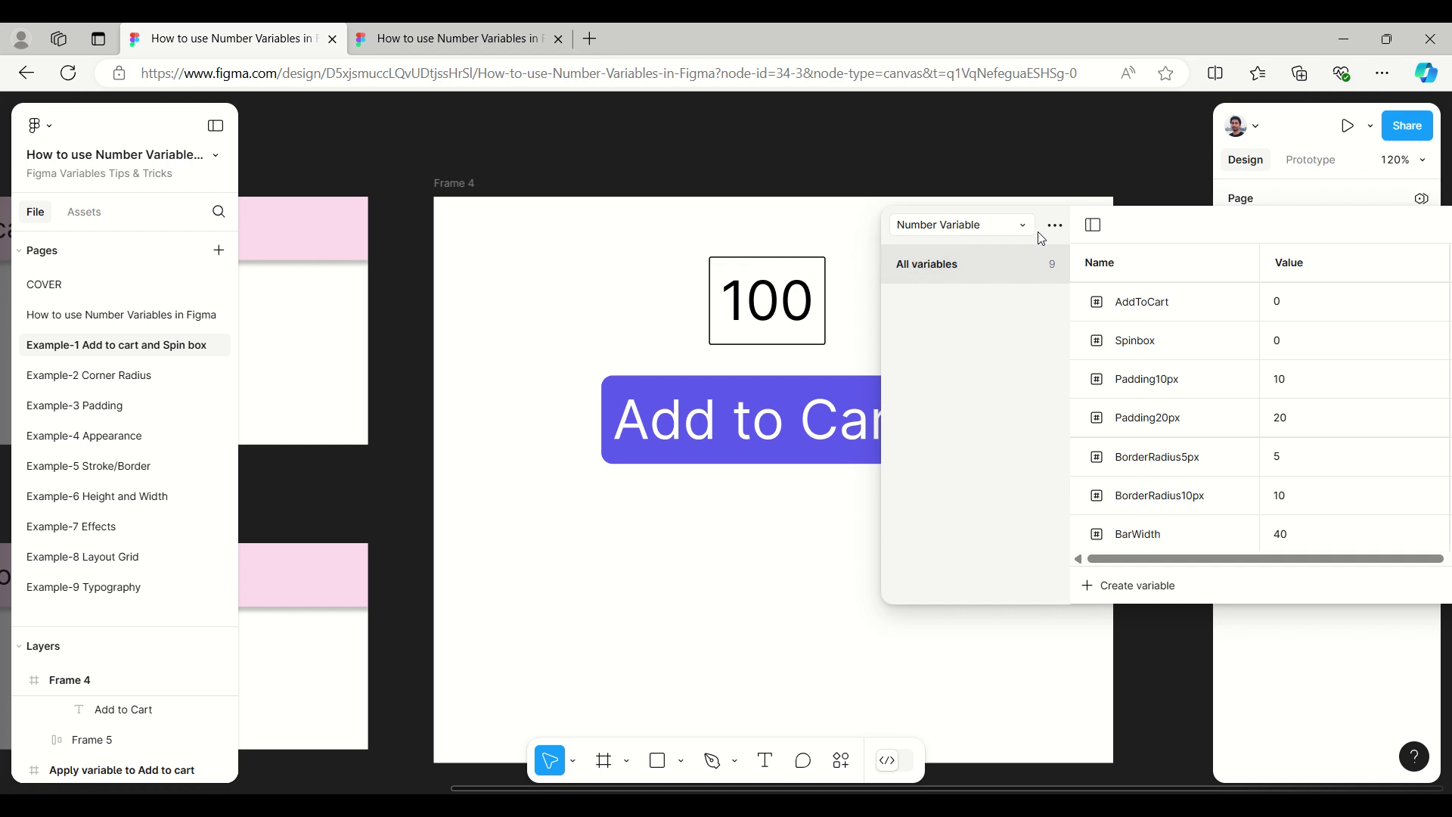
pyautogui.click(1053, 226)
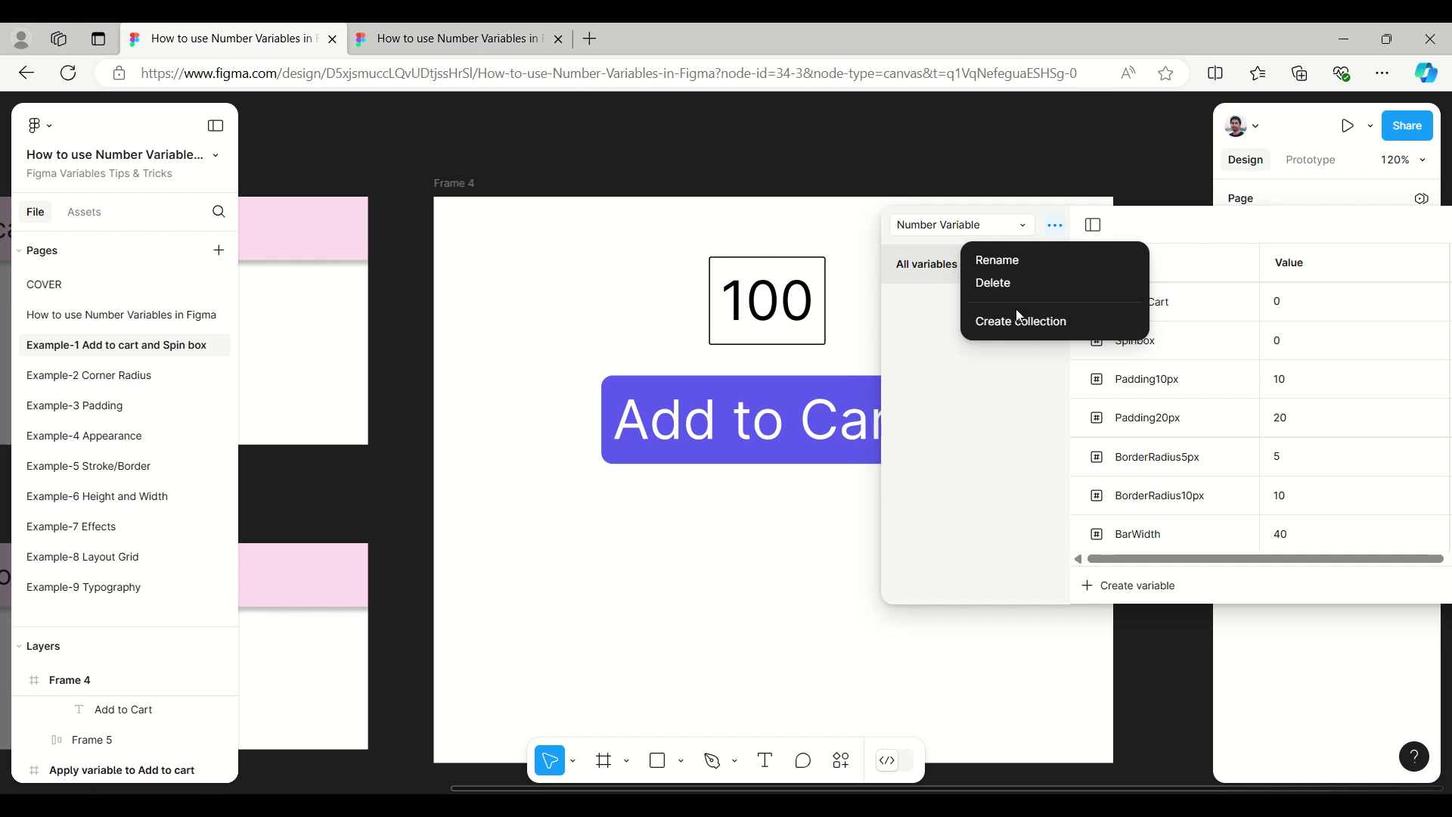
pyautogui.click(1025, 228)
pyautogui.click(1026, 230)
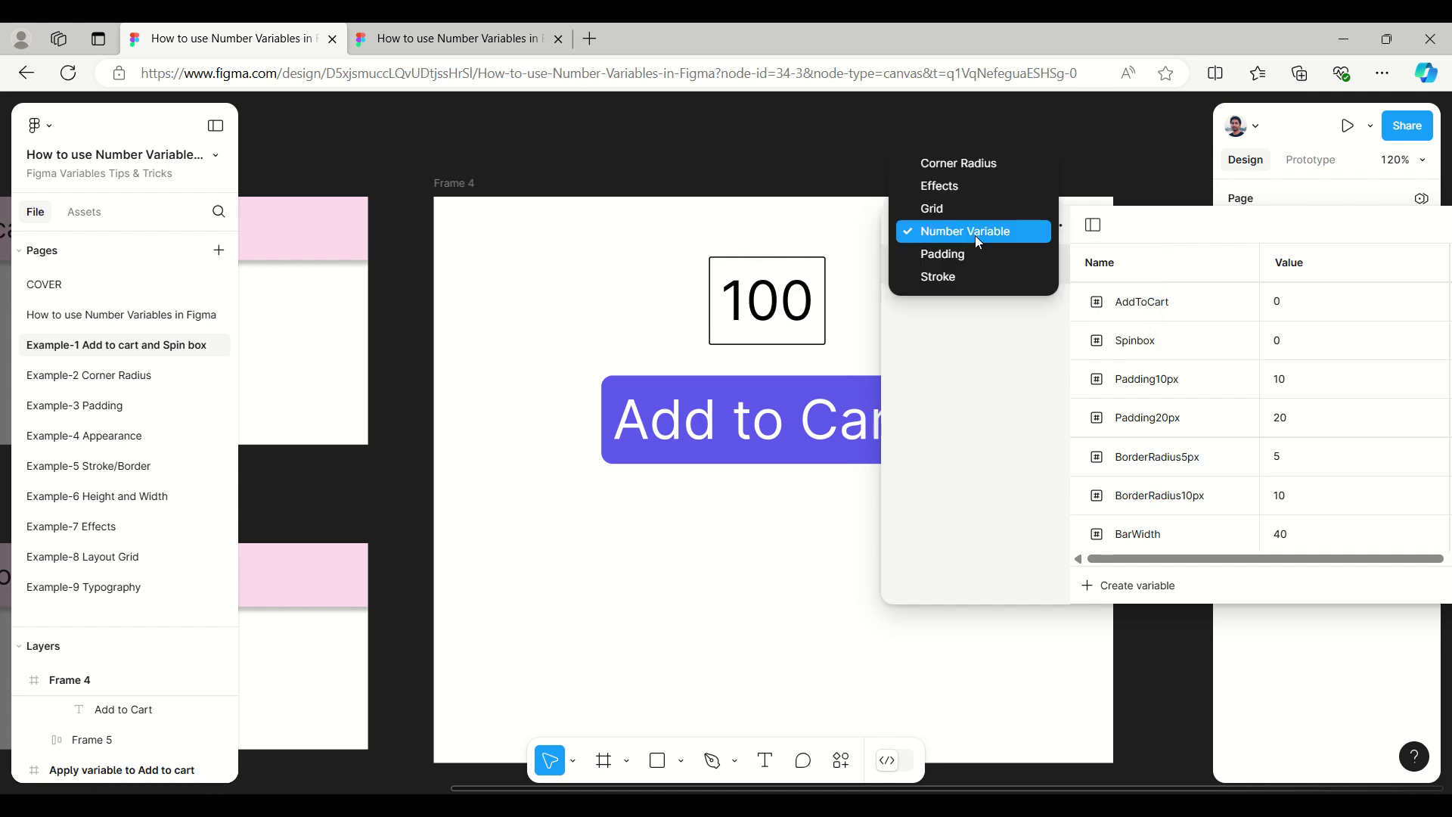
pyautogui.click(1009, 330)
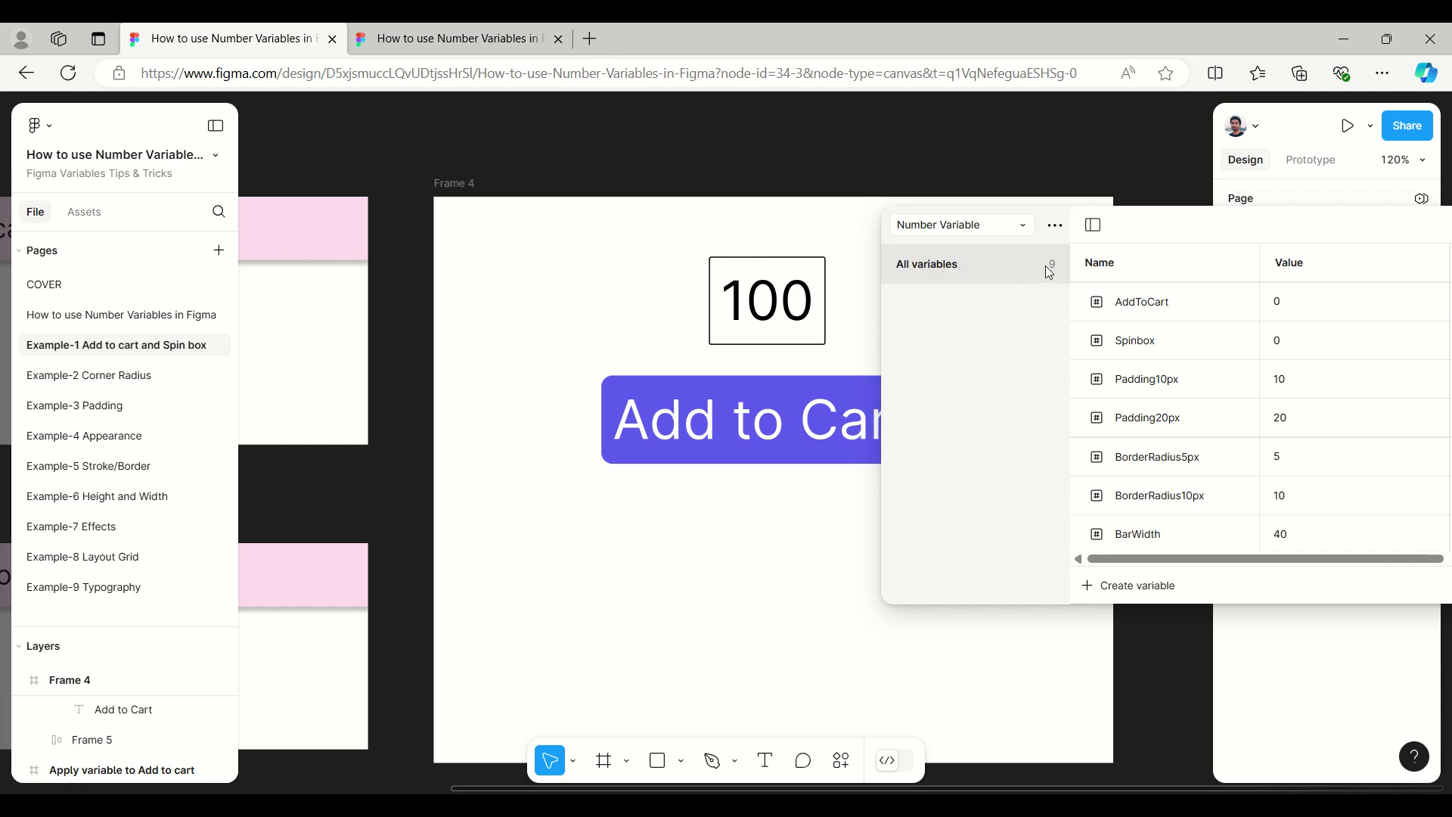
pyautogui.click(1055, 226)
pyautogui.click(1037, 322)
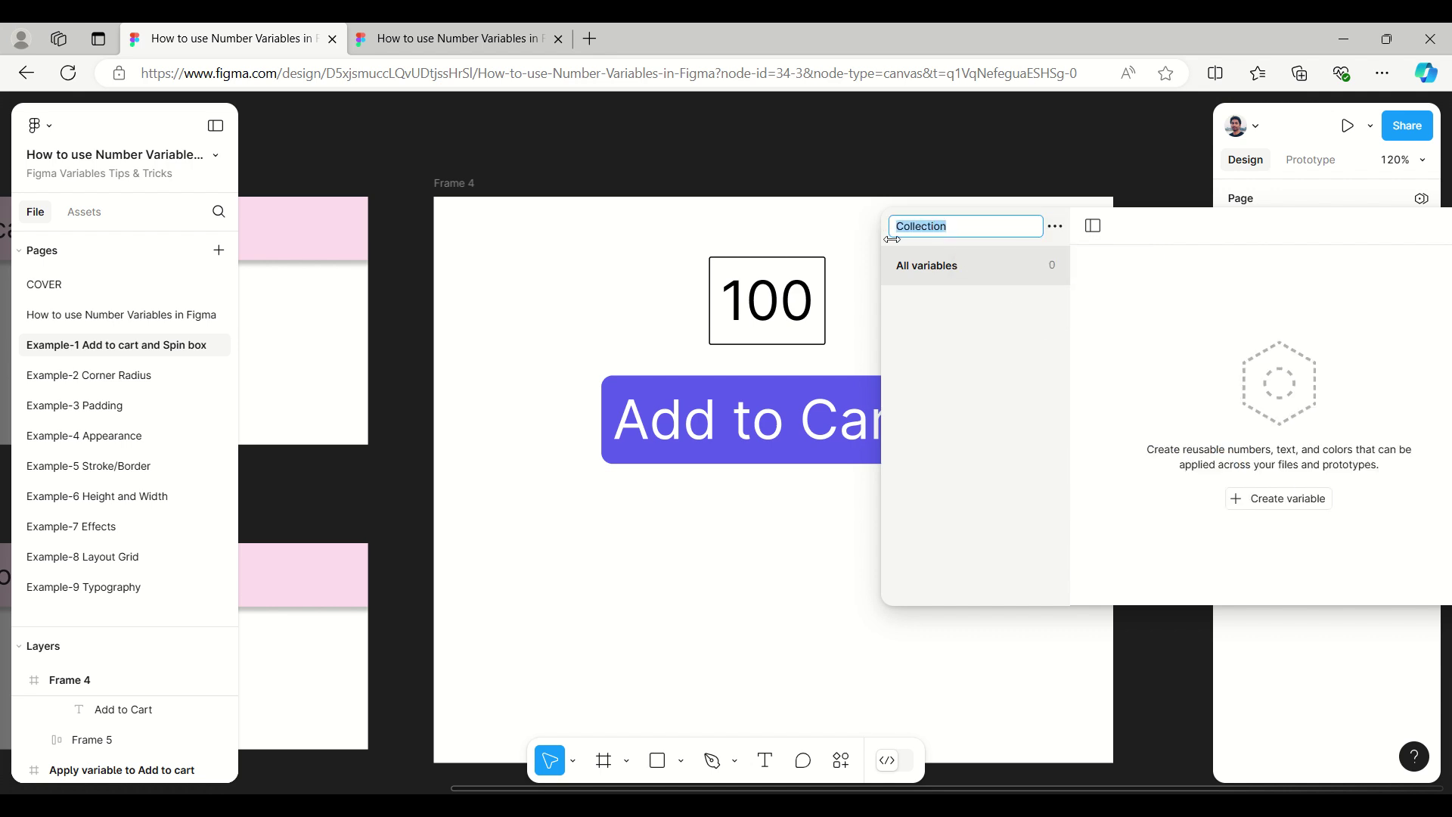
pyautogui.write('E')
pyautogui.press('Return')
pyautogui.moveTo(1220, 230); pyautogui.dragTo(939, 294)
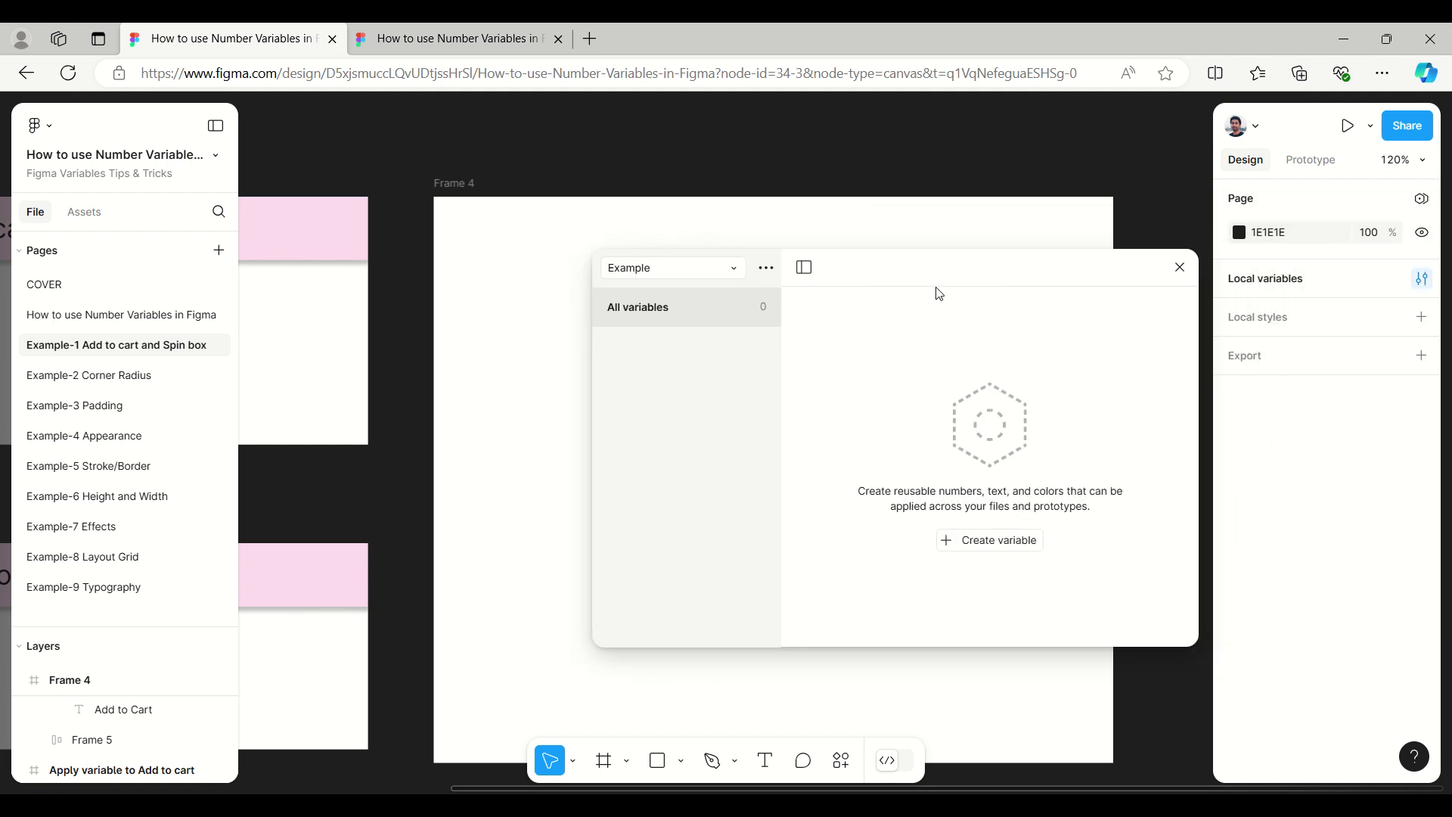
# Create a number variable named Count in the Example collection and close the variables window
pyautogui.click(1007, 547)
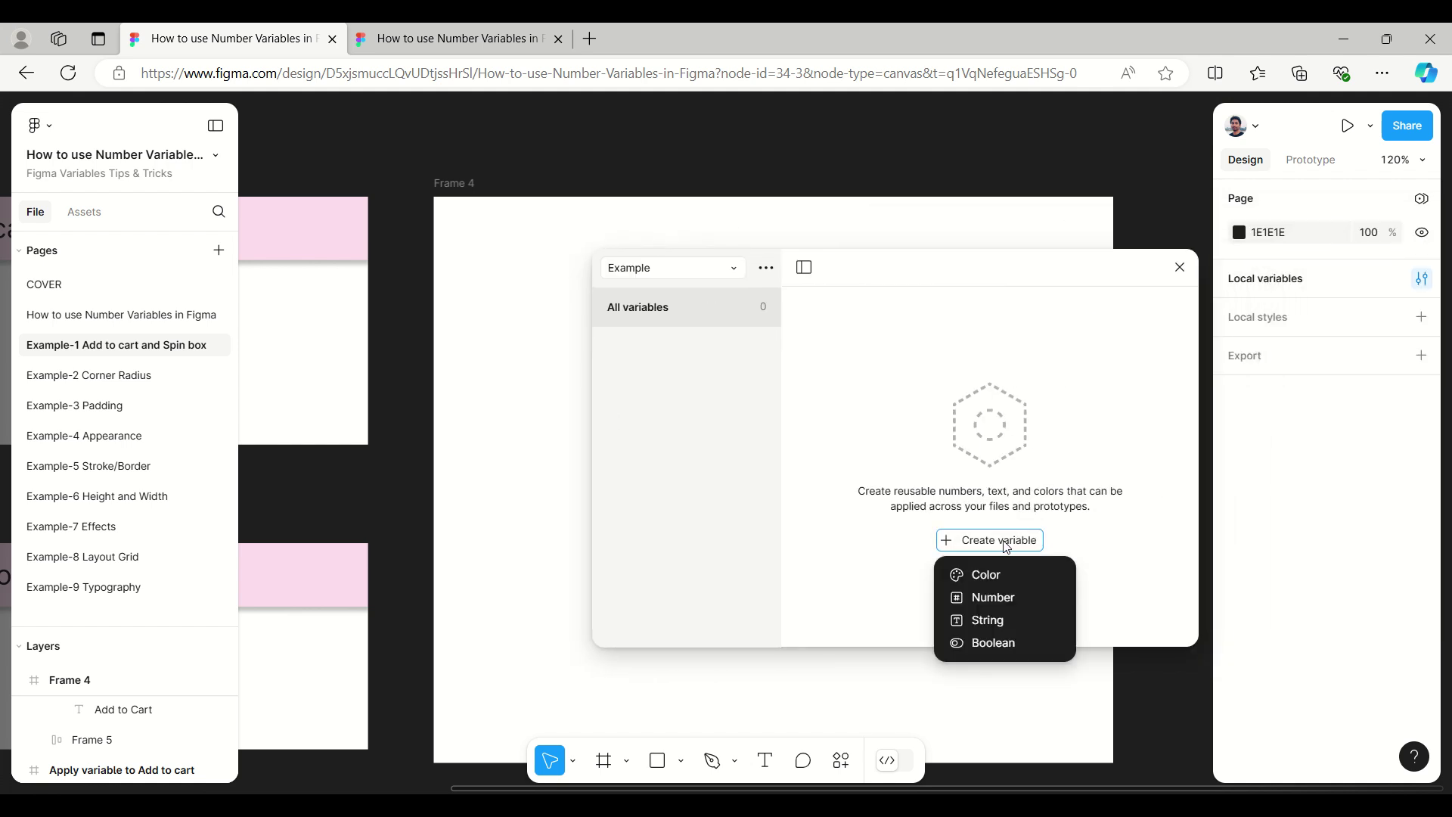
pyautogui.click(998, 602)
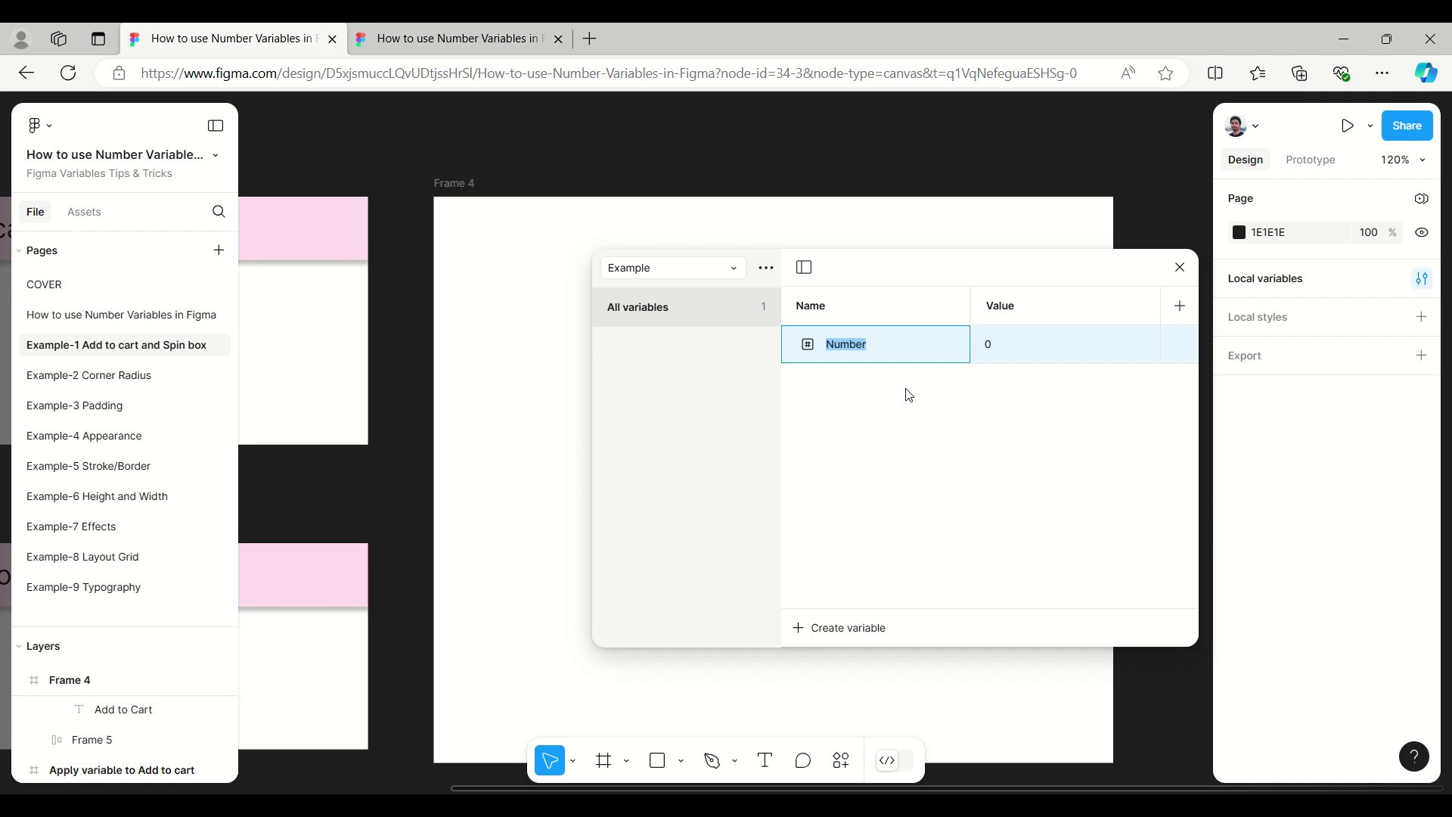
pyautogui.write('Count')
pyautogui.moveTo(1010, 274); pyautogui.dragTo(966, 394)
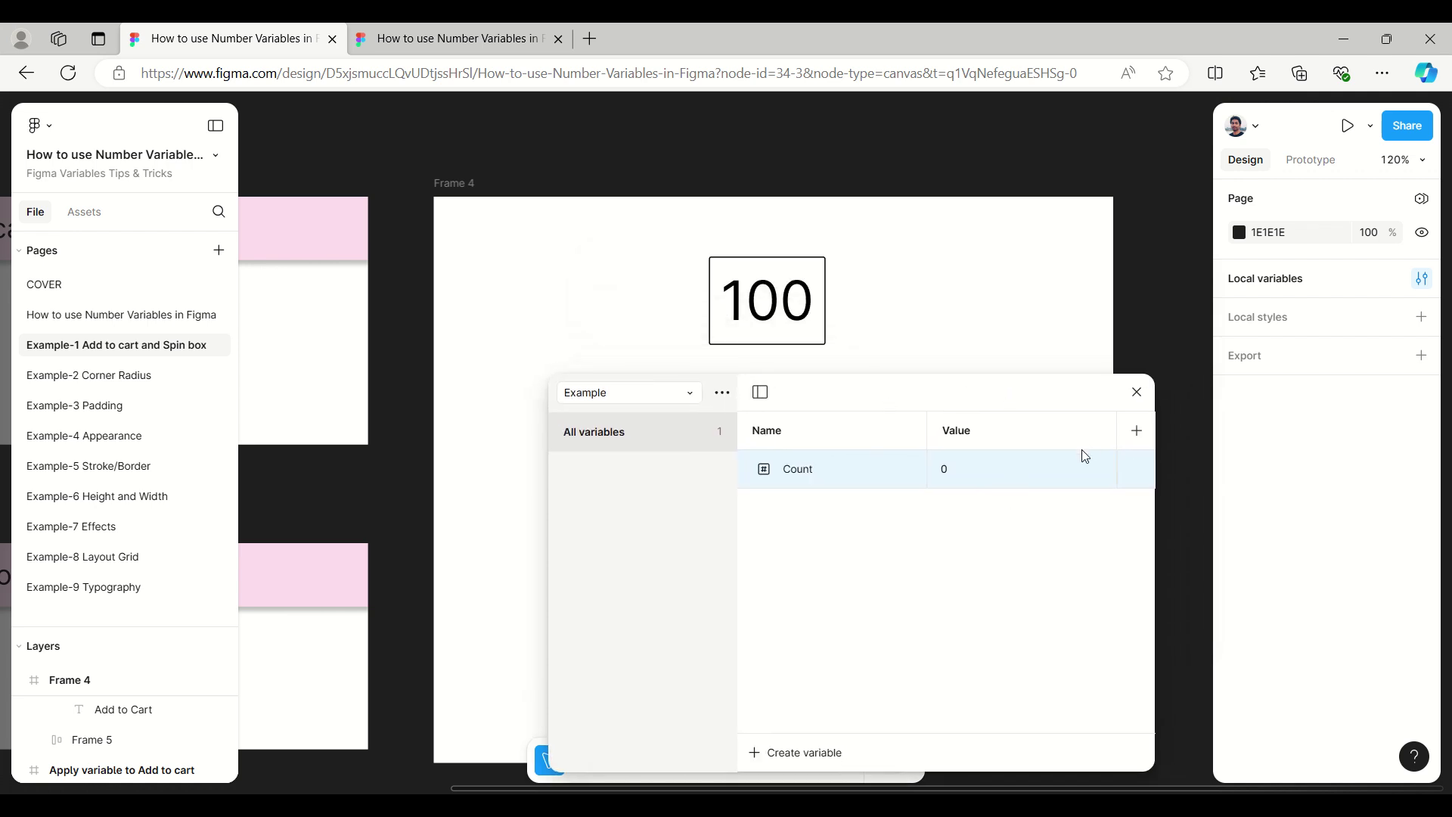
pyautogui.click(1137, 391)
# Bind the content of the 100 text layer to the Count variable
pyautogui.click(813, 310)
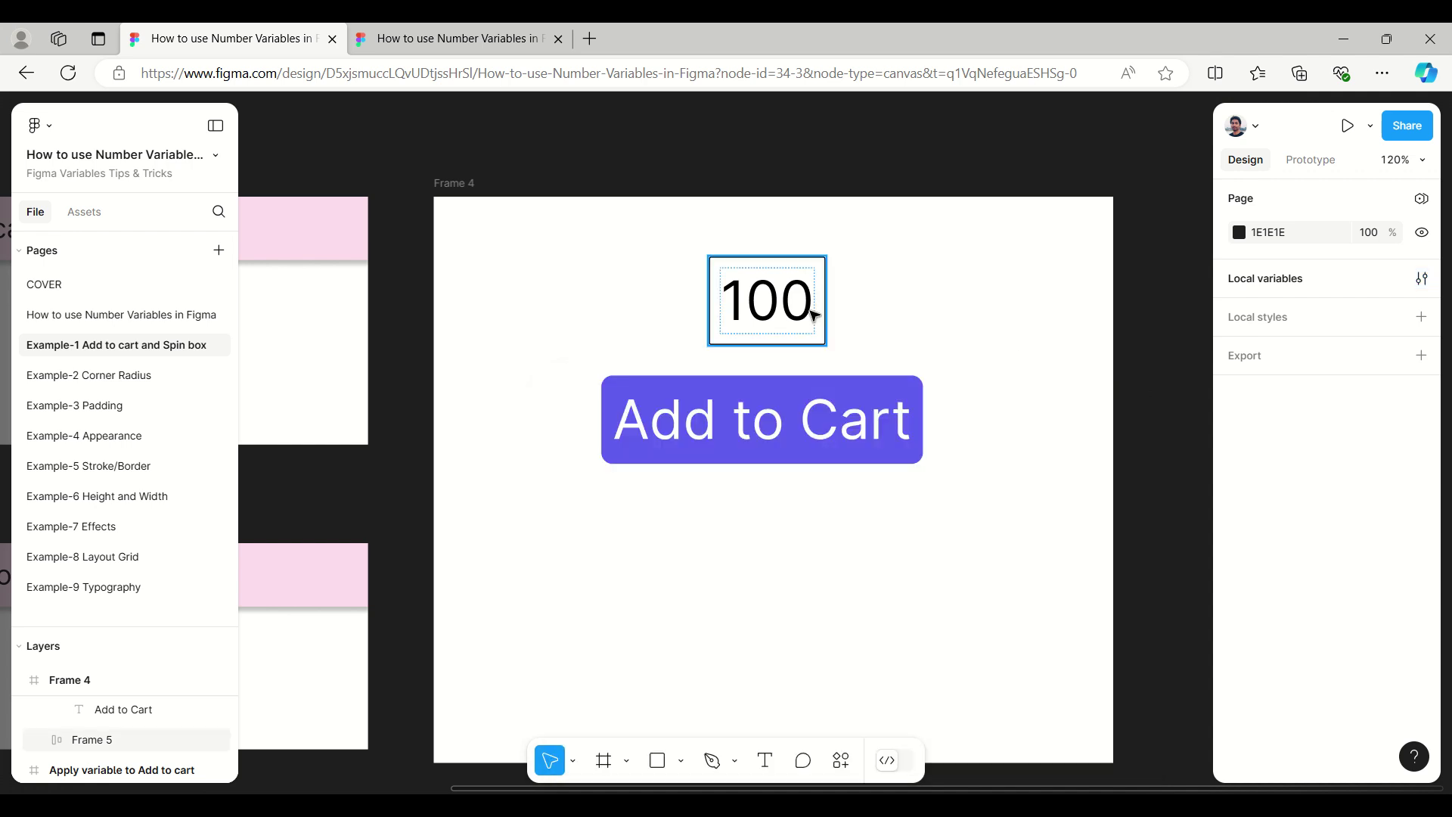
pyautogui.click(788, 311)
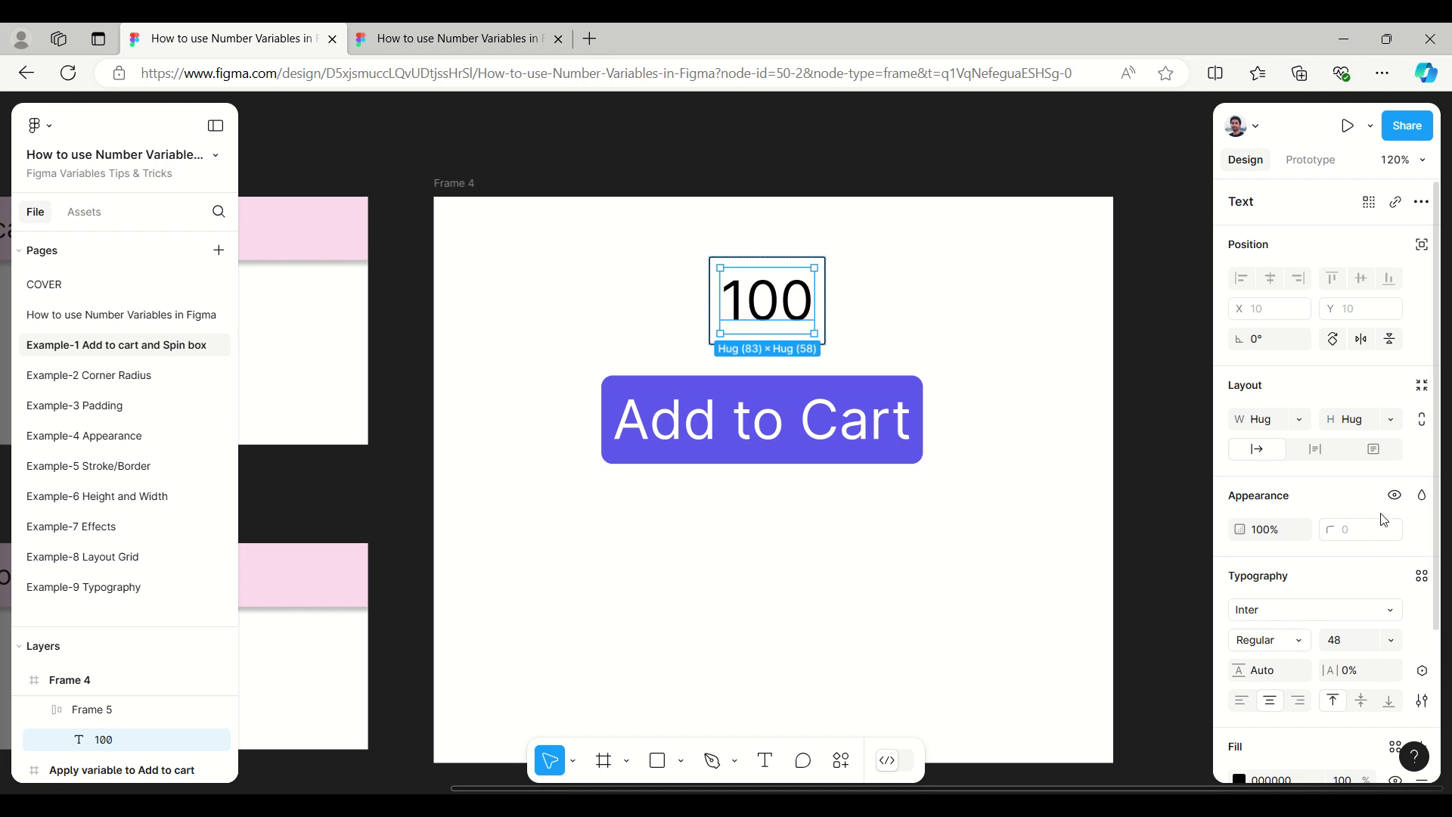
pyautogui.scroll(-3, 1371, 505)
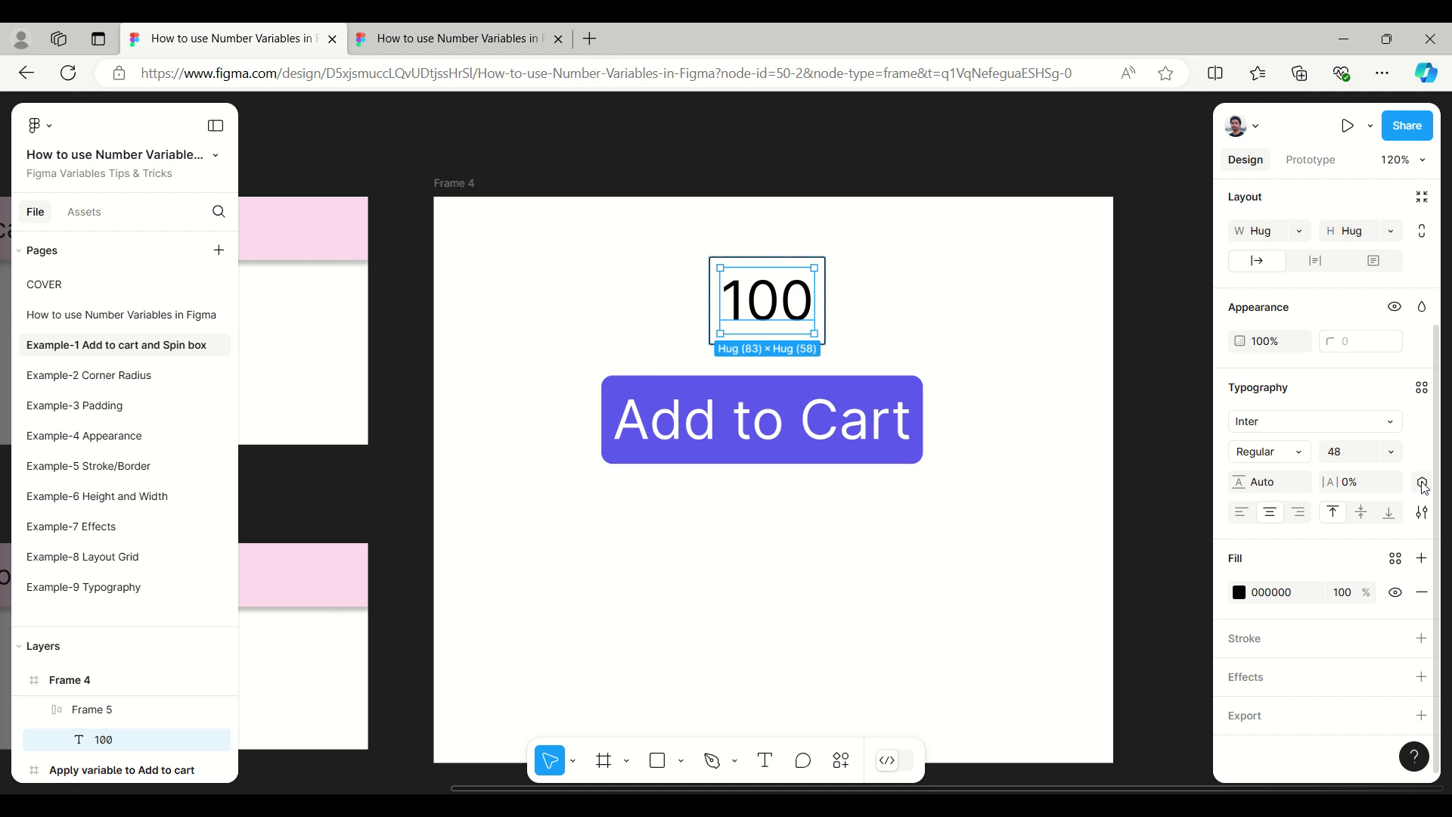
pyautogui.click(1422, 484)
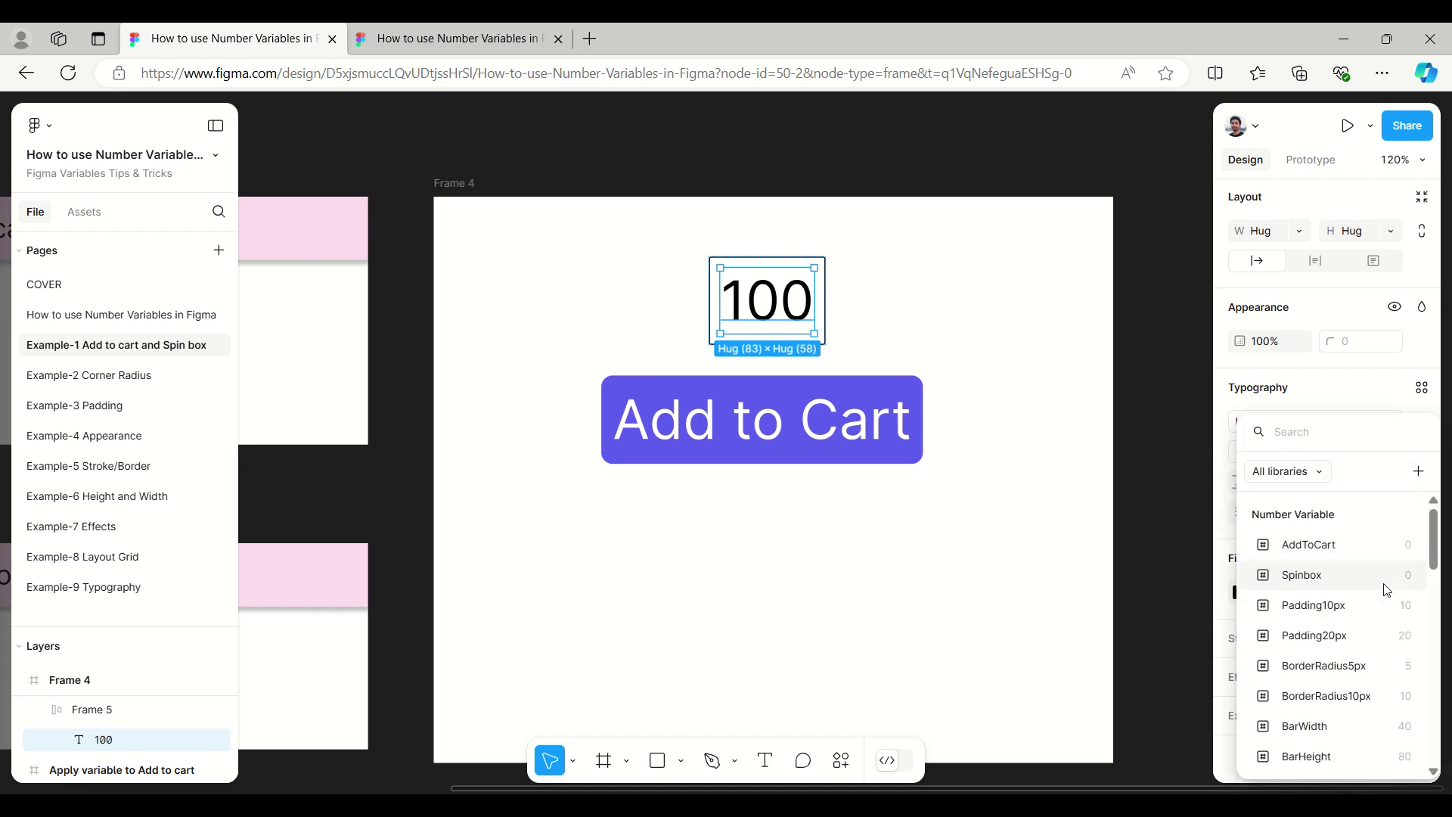
pyautogui.write('cou')
pyautogui.click(1394, 514)
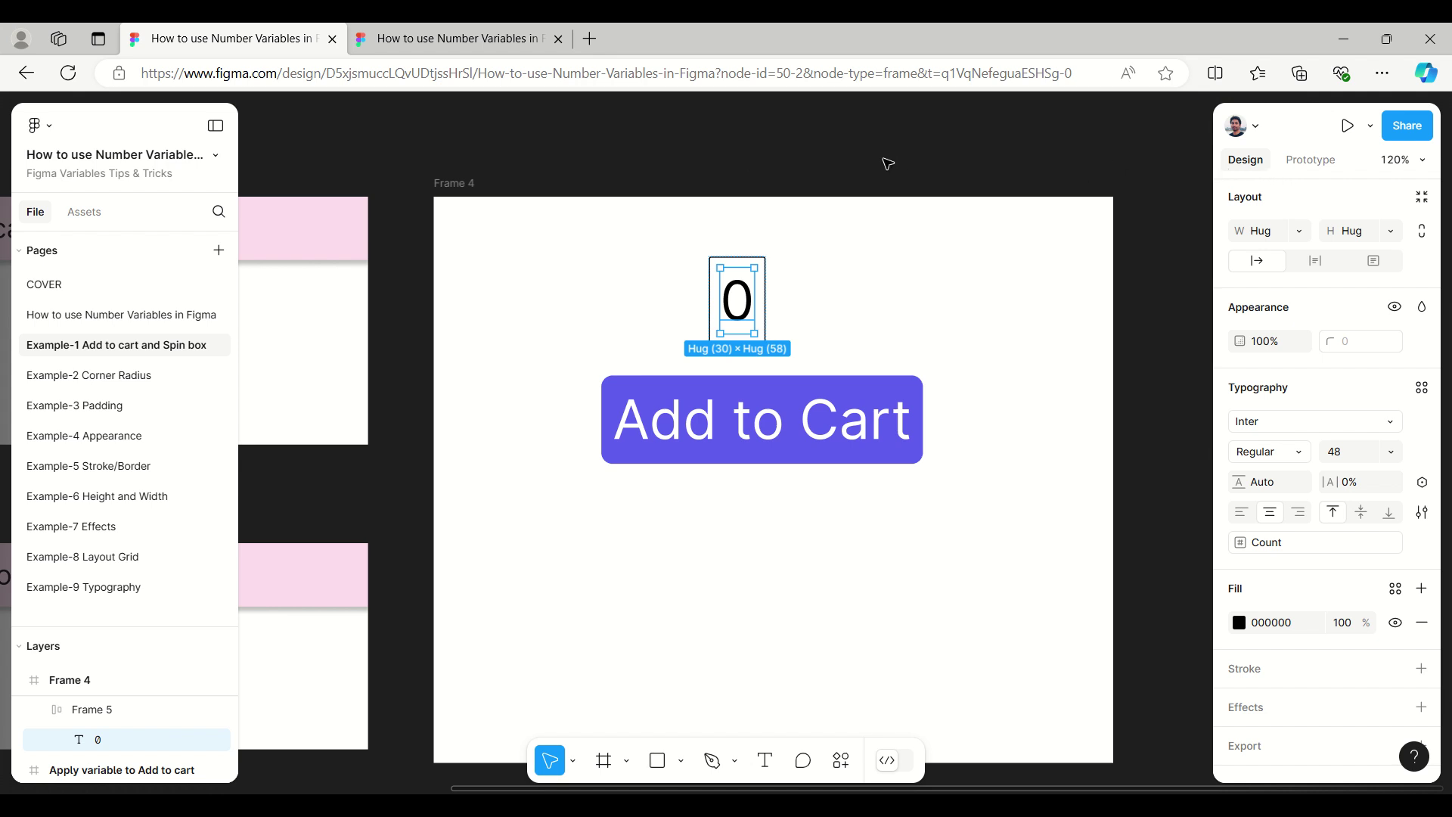
# Move the number box to about X 265, Y 54, centred above the Add to Cart button
pyautogui.click(786, 242)
pyautogui.moveTo(771, 302); pyautogui.dragTo(792, 306)
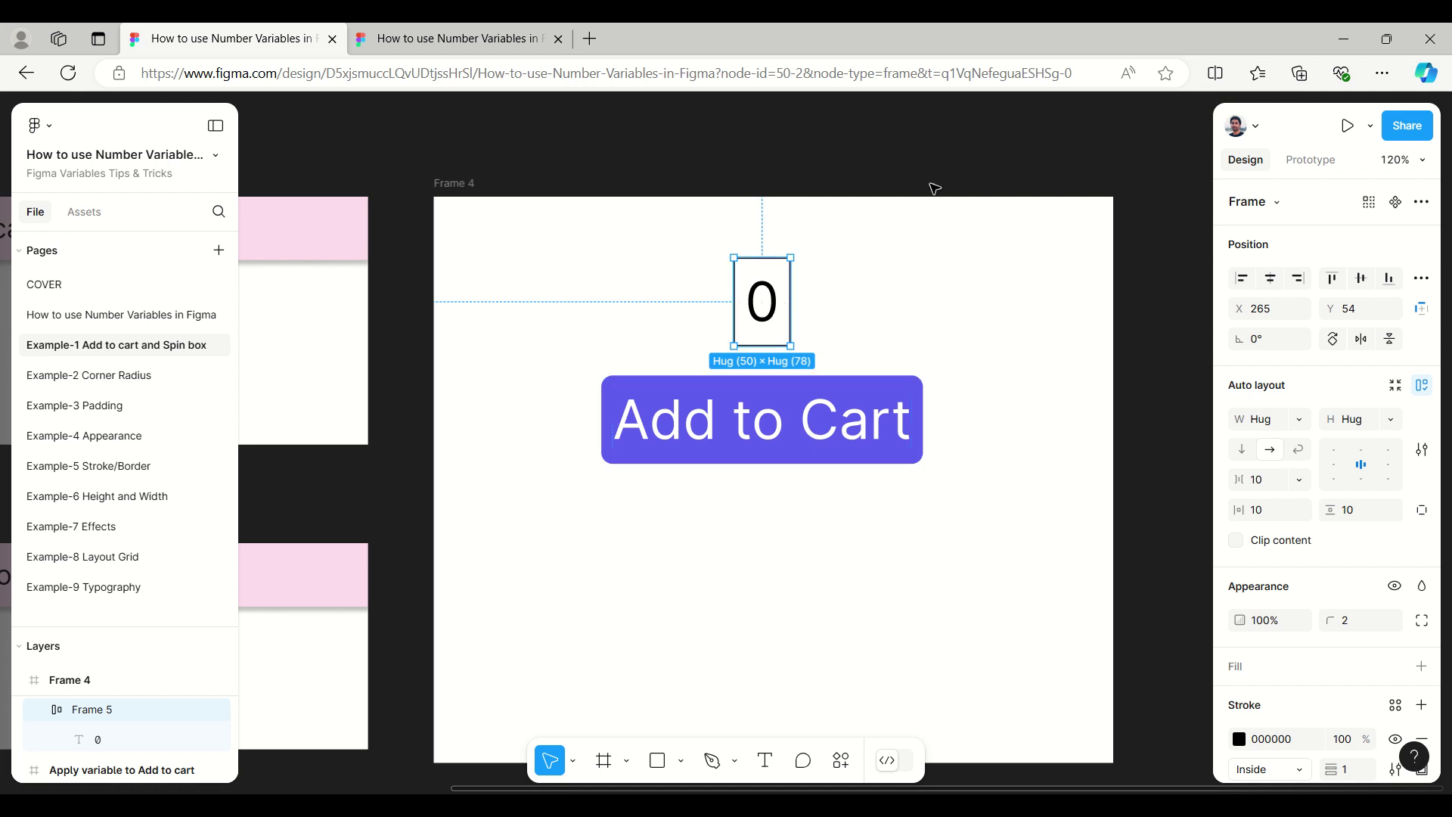
pyautogui.click(897, 144)
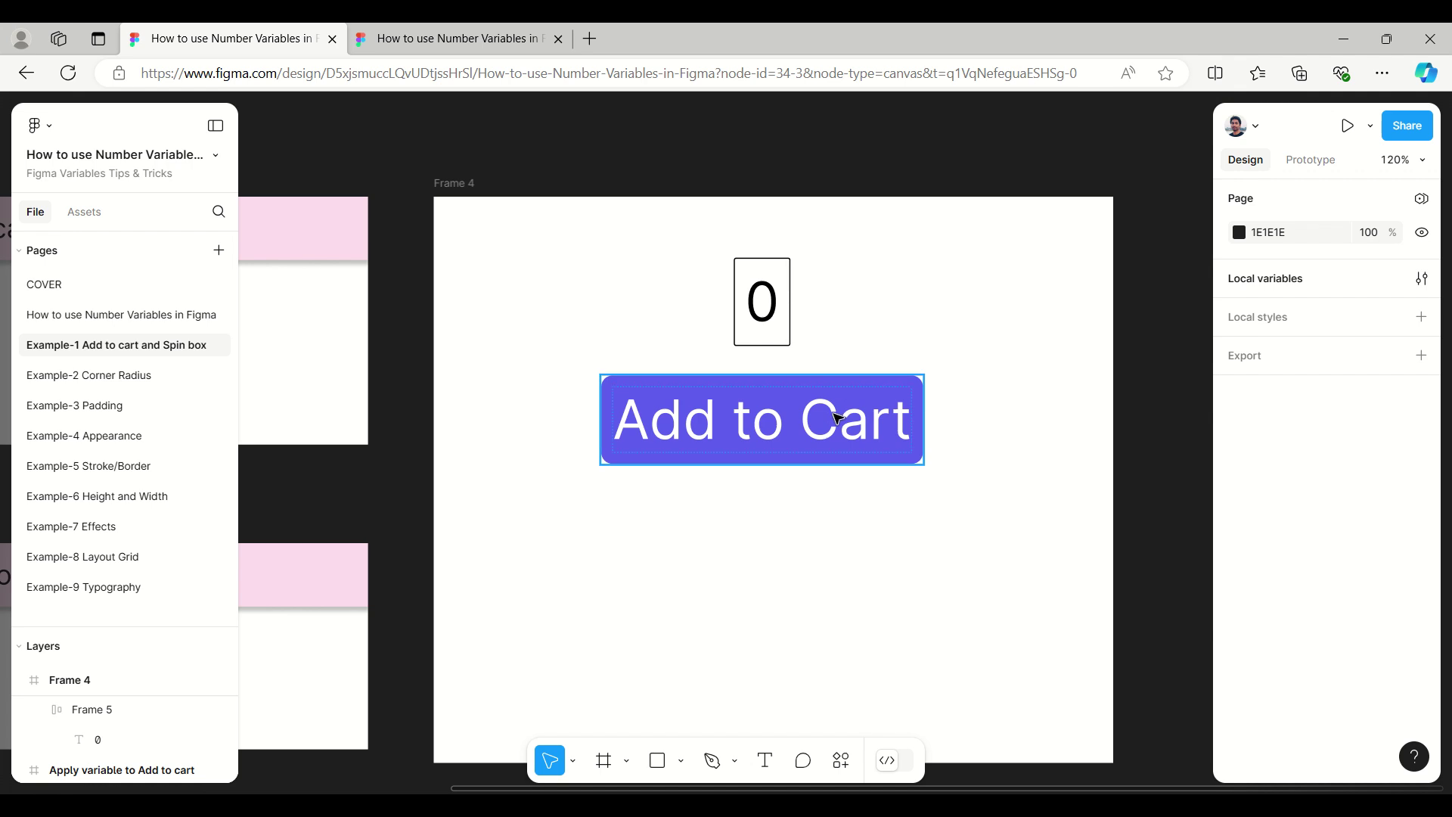
# Add an On click prototype interaction to the Add to Cart button with a Set variable action targeting Count
pyautogui.click(838, 418)
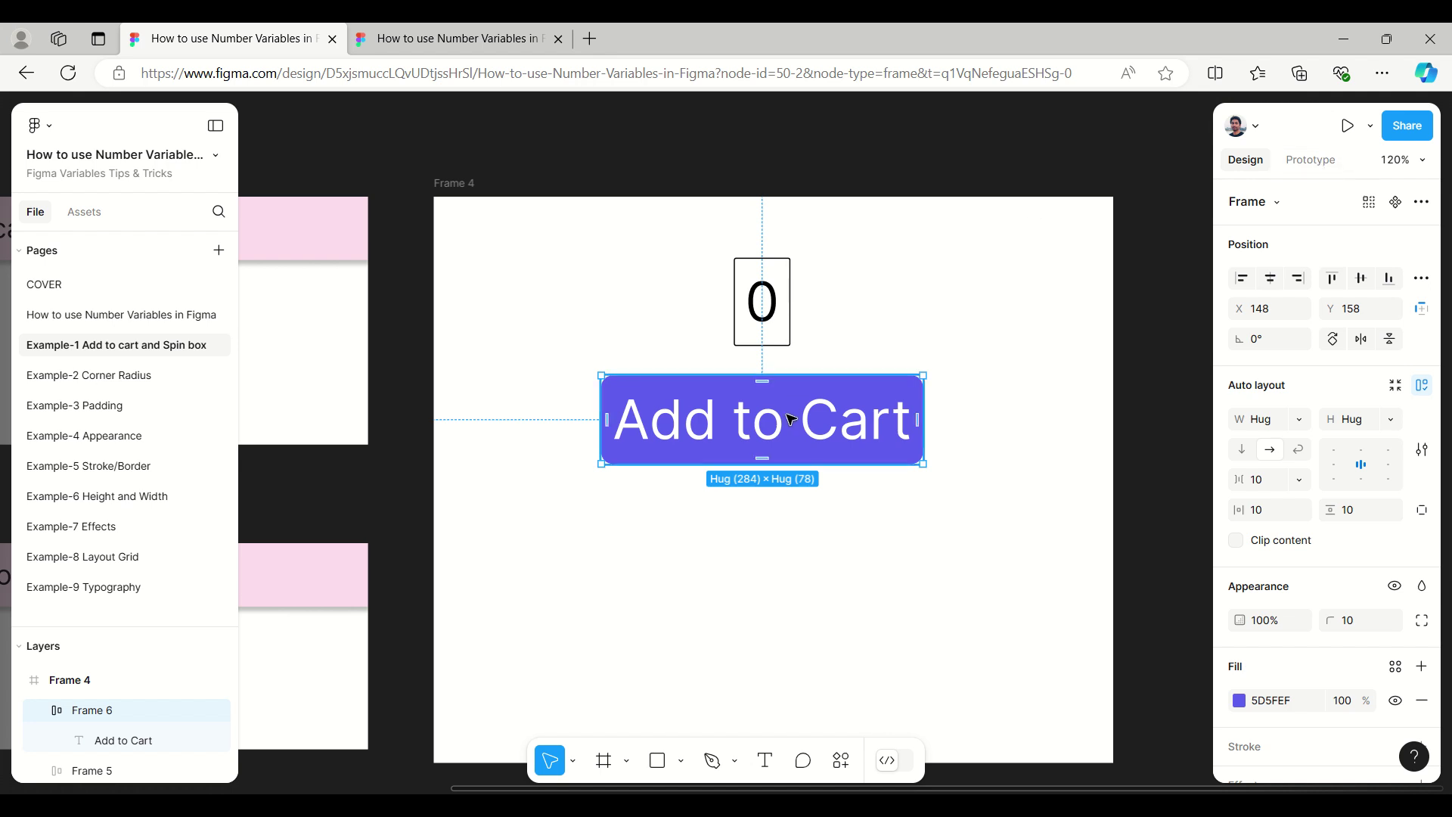
pyautogui.click(1320, 160)
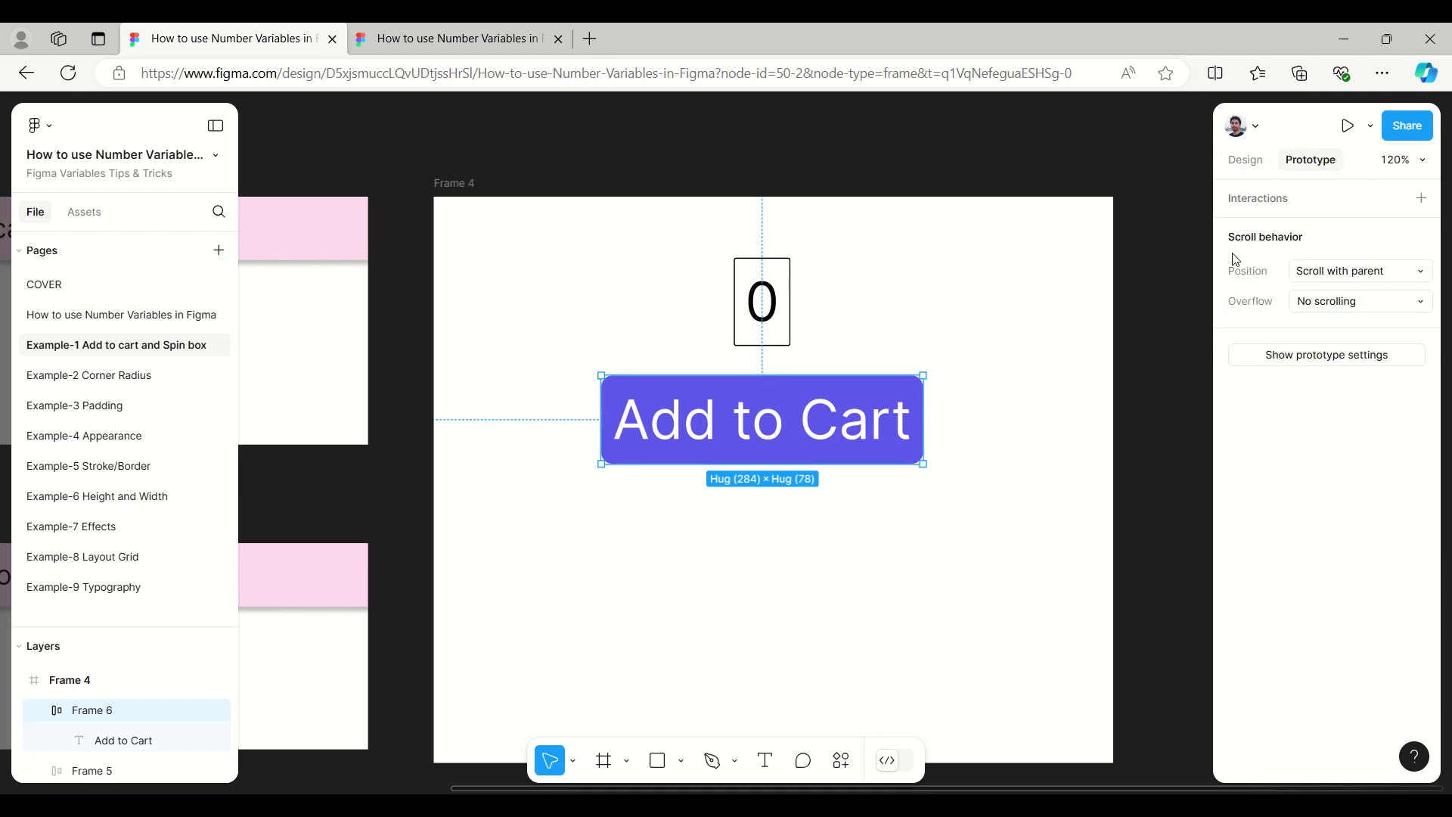
pyautogui.click(1265, 200)
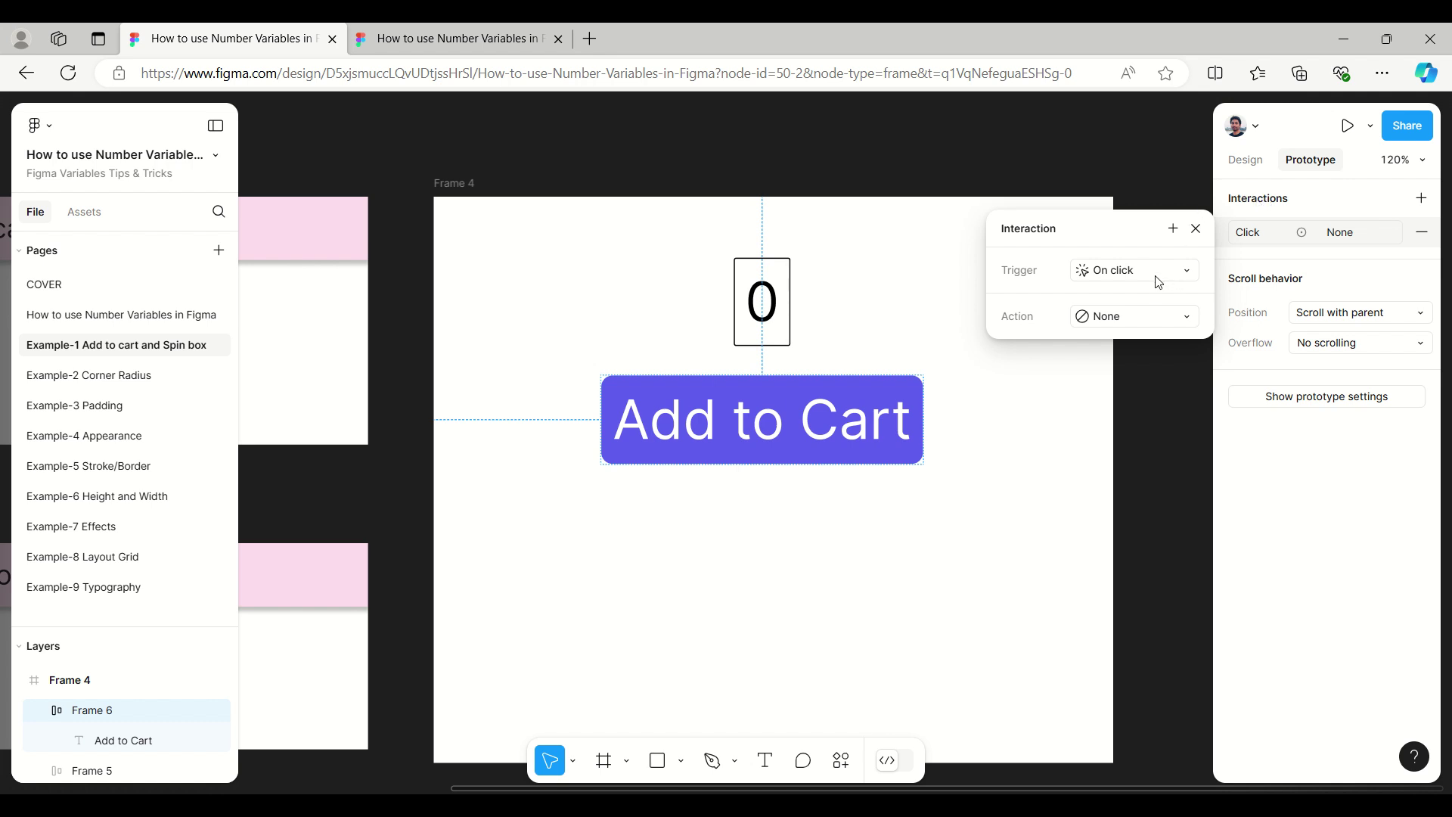
pyautogui.click(1186, 328)
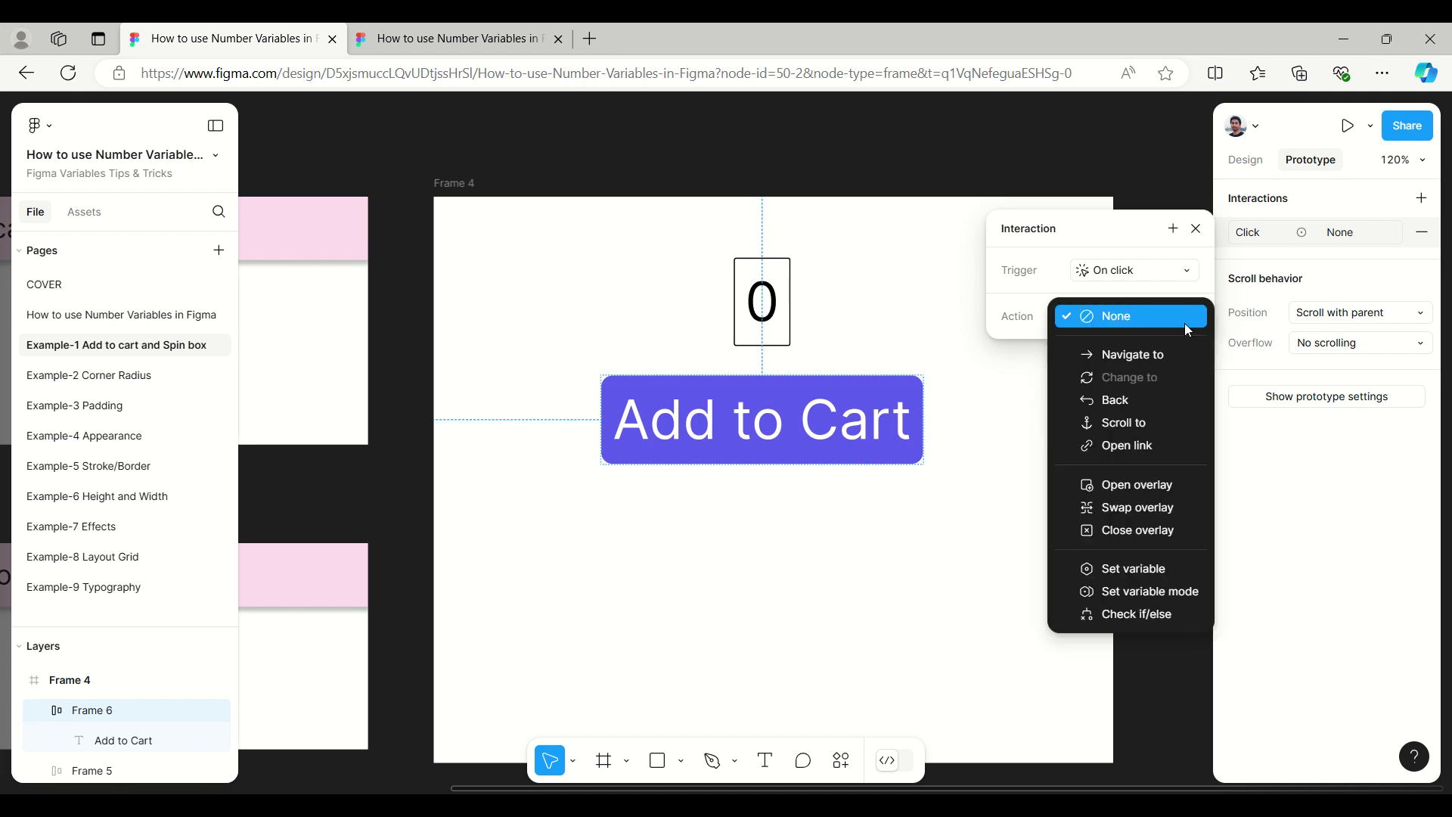
pyautogui.click(1184, 574)
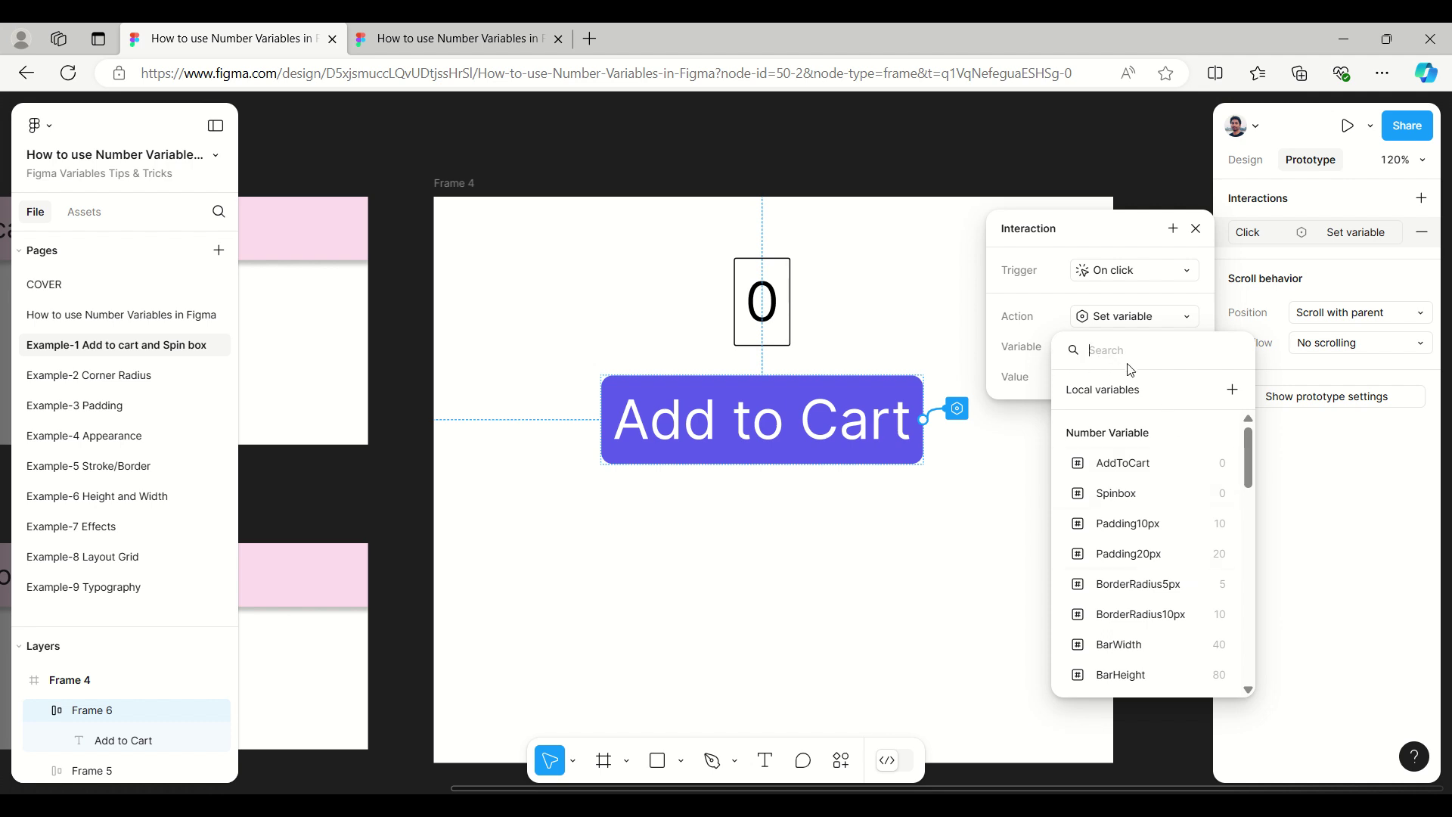
pyautogui.write('cou')
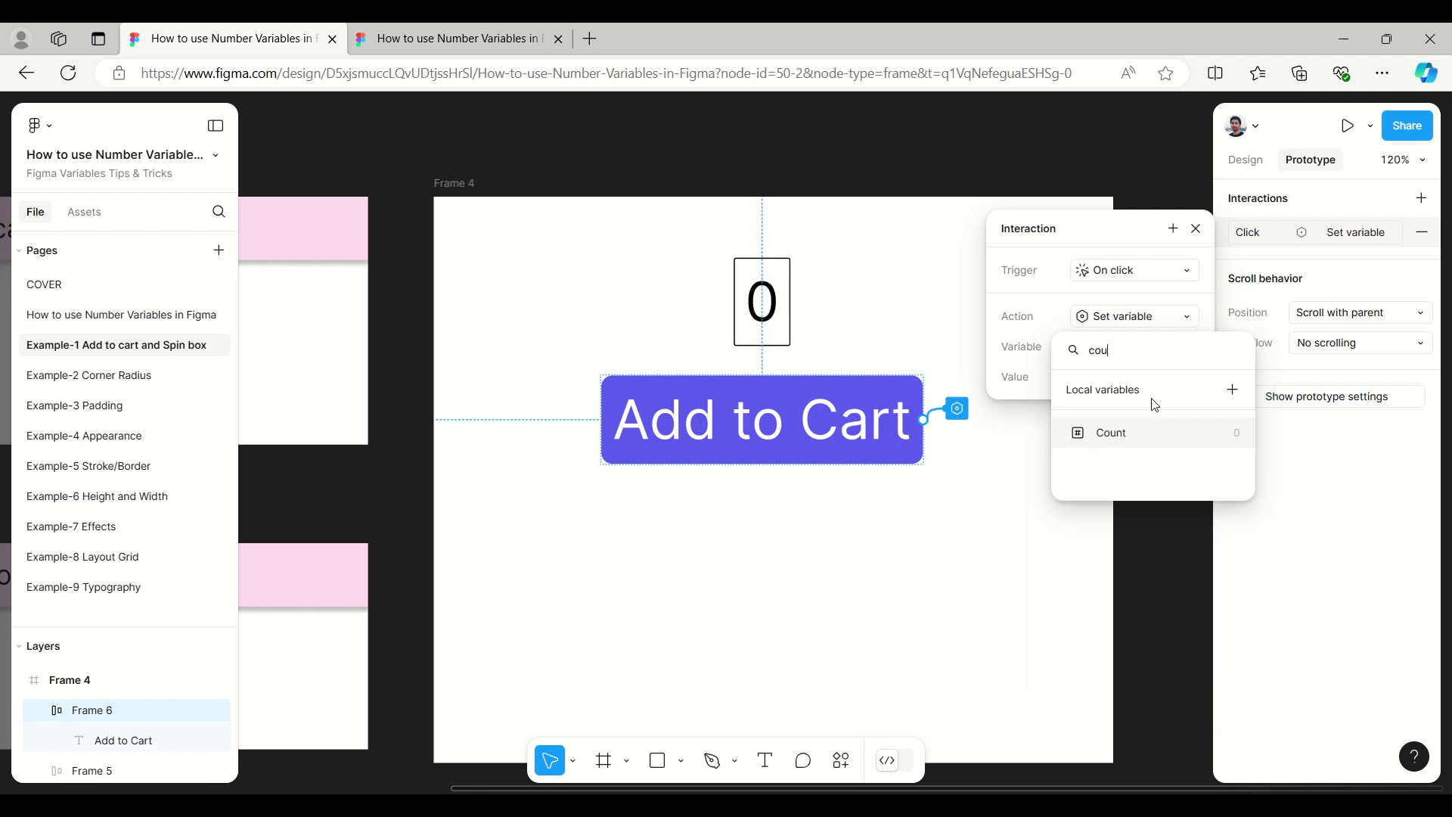
pyautogui.click(1142, 447)
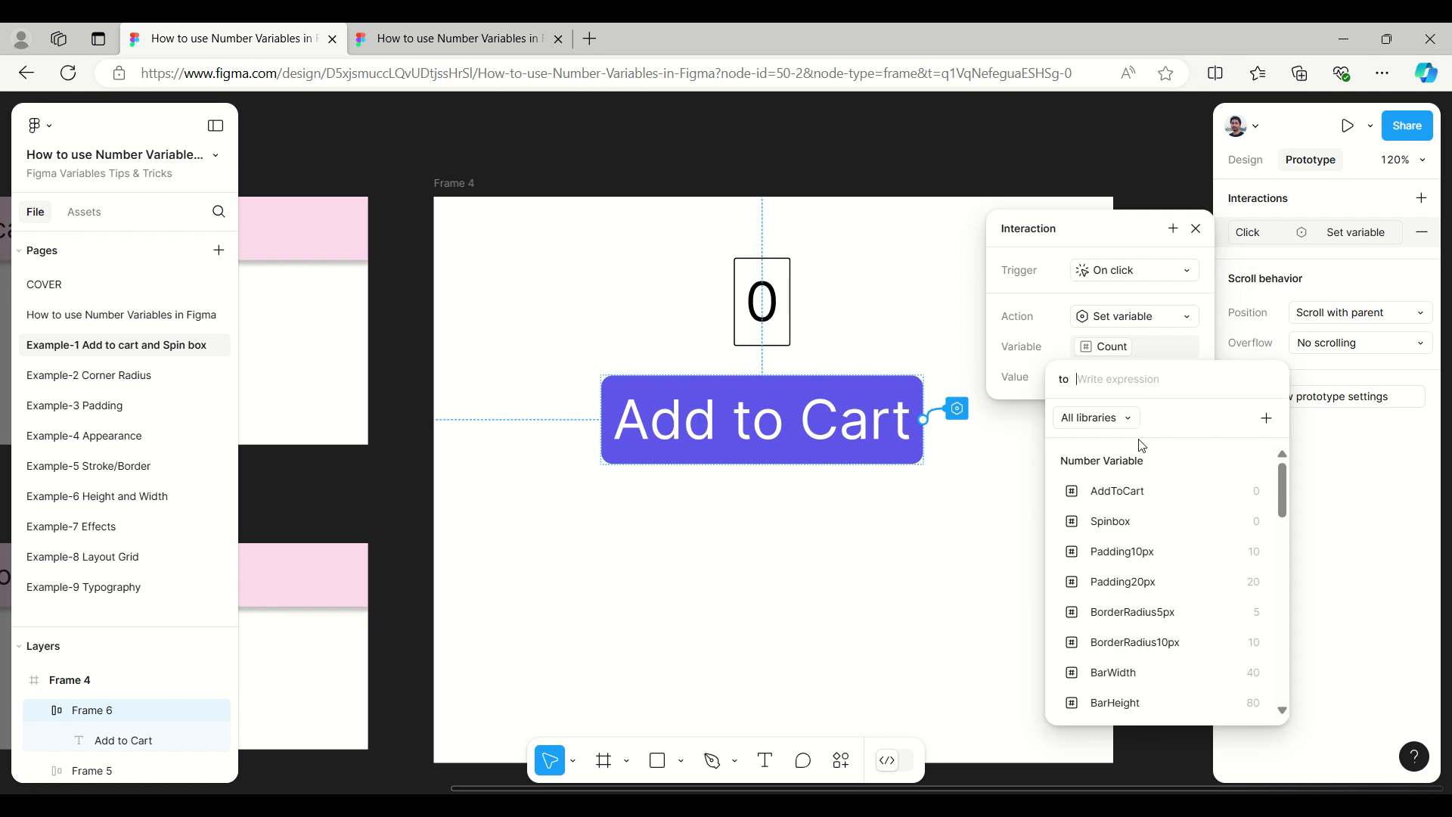
# Set the value of the button's Set variable action to the expression Count + 1 and close the interaction settings
pyautogui.write('cou')
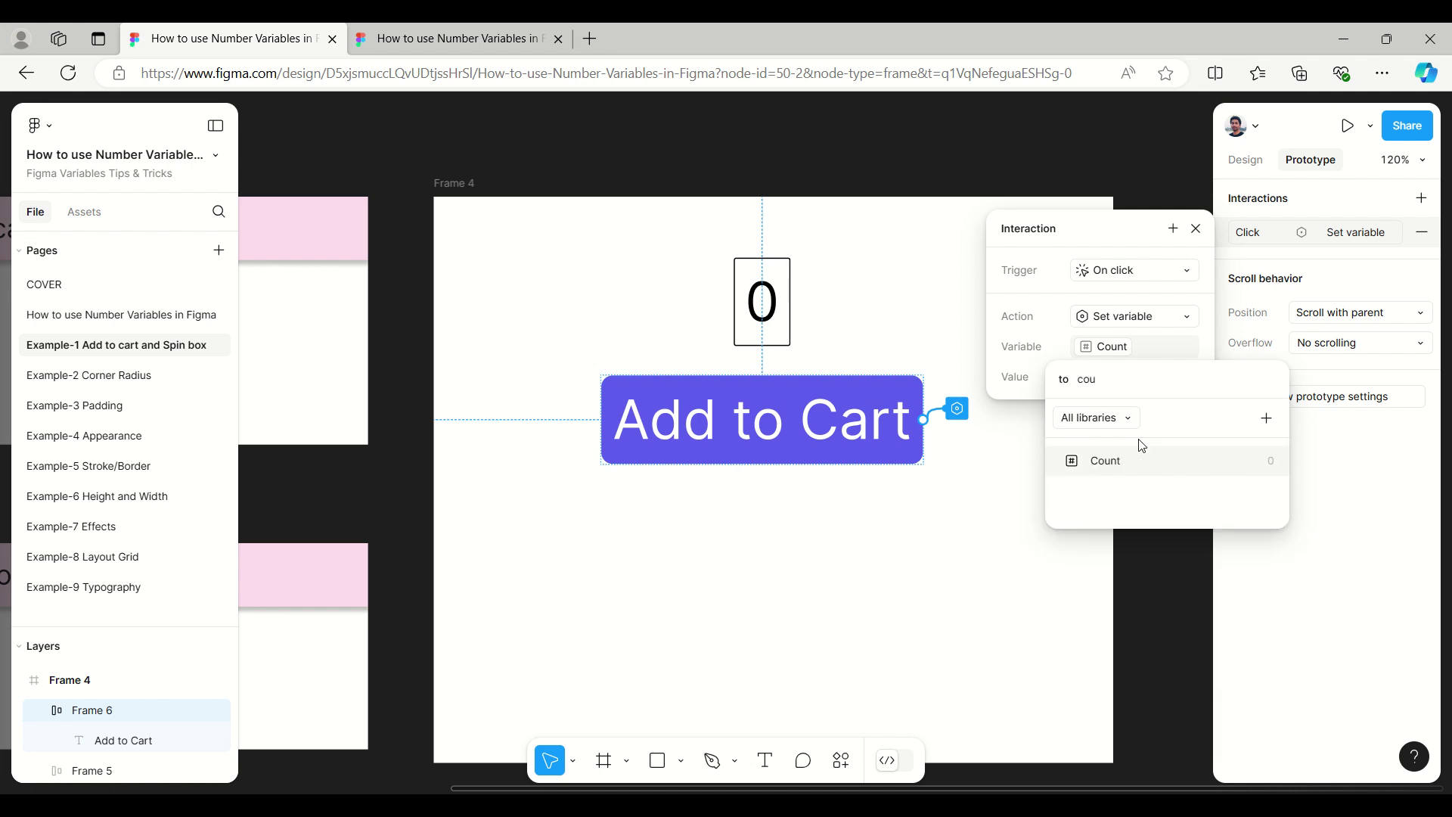
pyautogui.click(1147, 464)
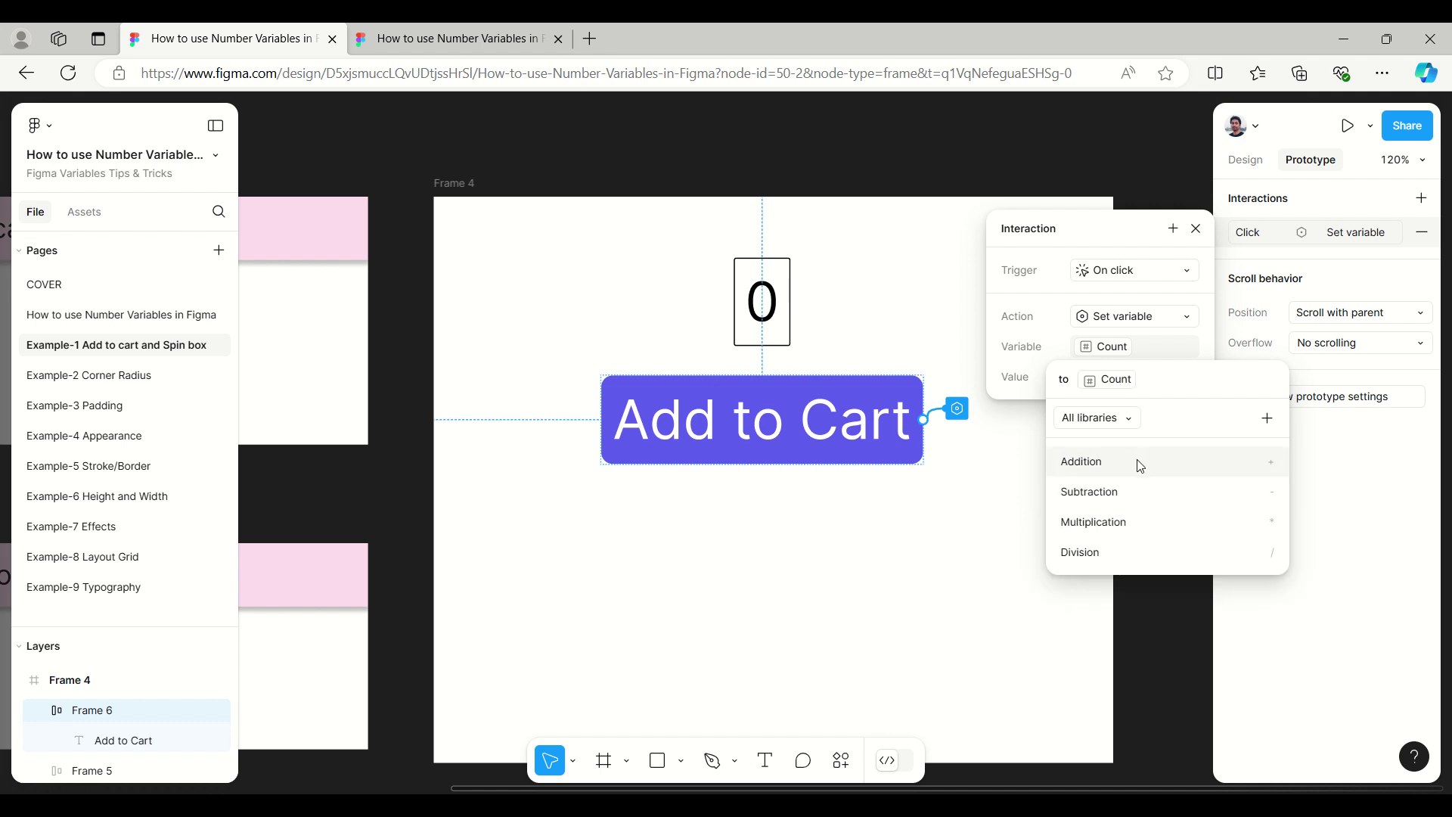
pyautogui.click(1140, 462)
pyautogui.write('1')
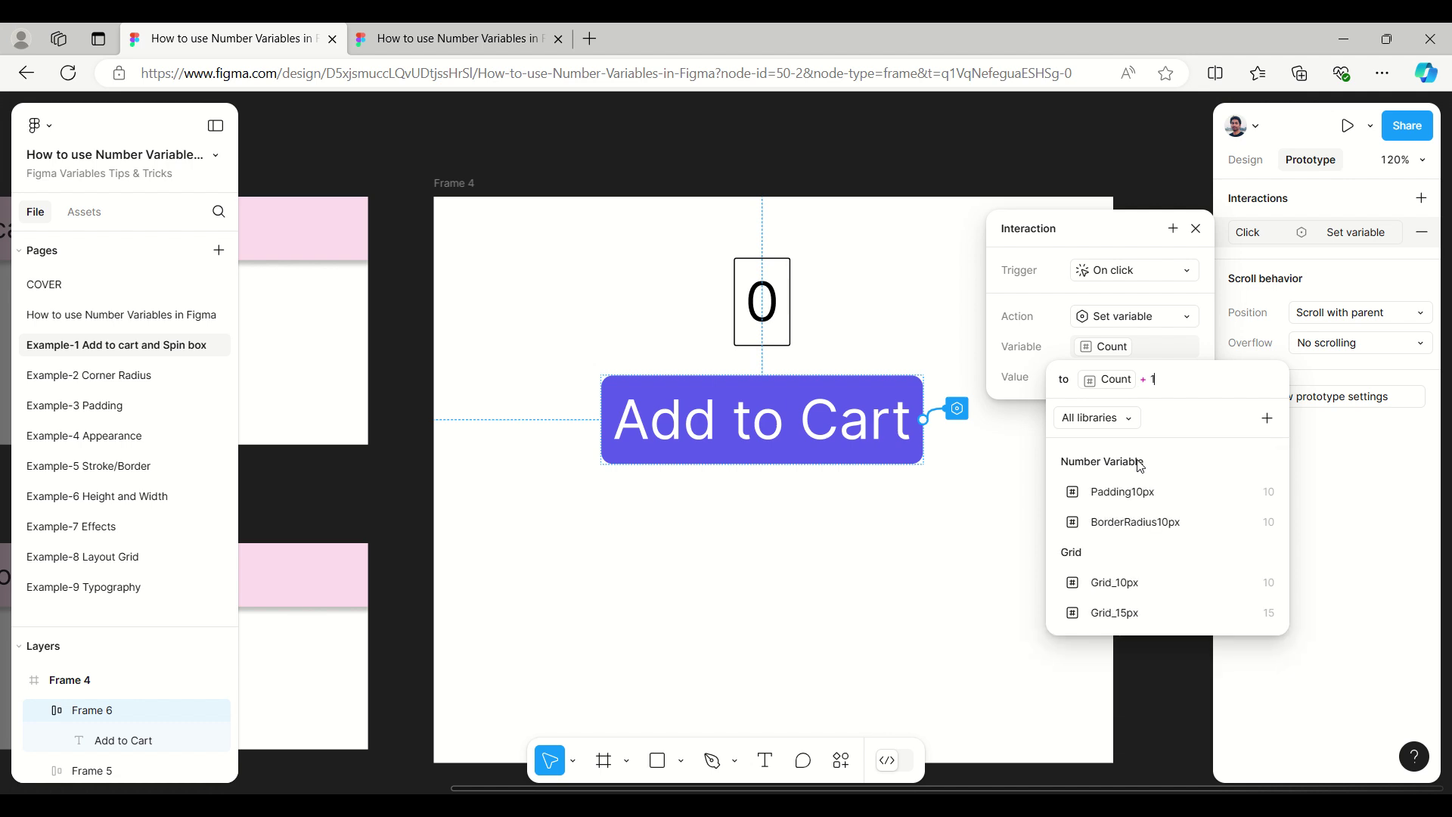
pyautogui.press('Return')
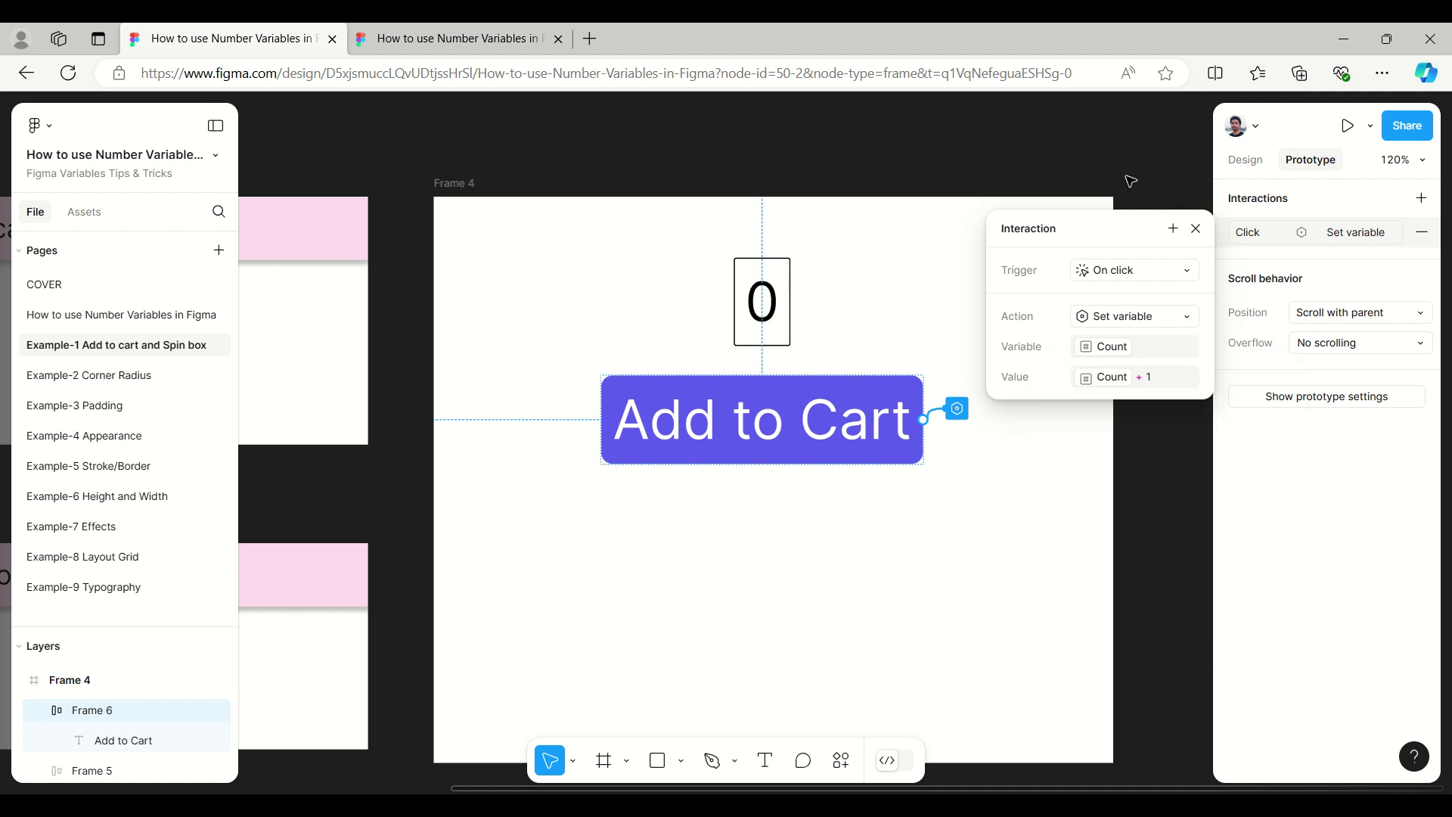
pyautogui.click(1196, 228)
# Present Frame 4 as a running prototype
pyautogui.click(455, 188)
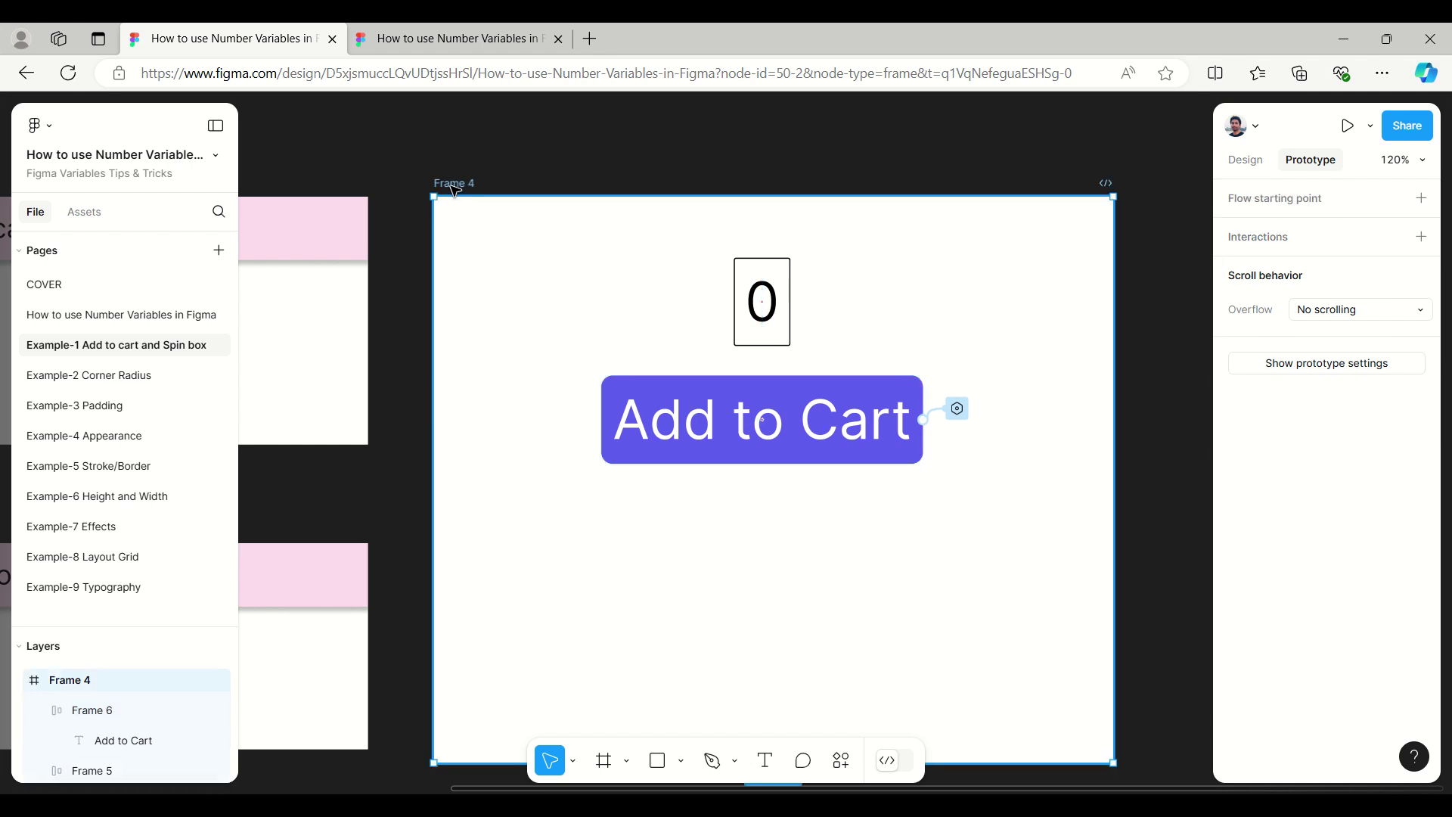
pyautogui.click(1370, 125)
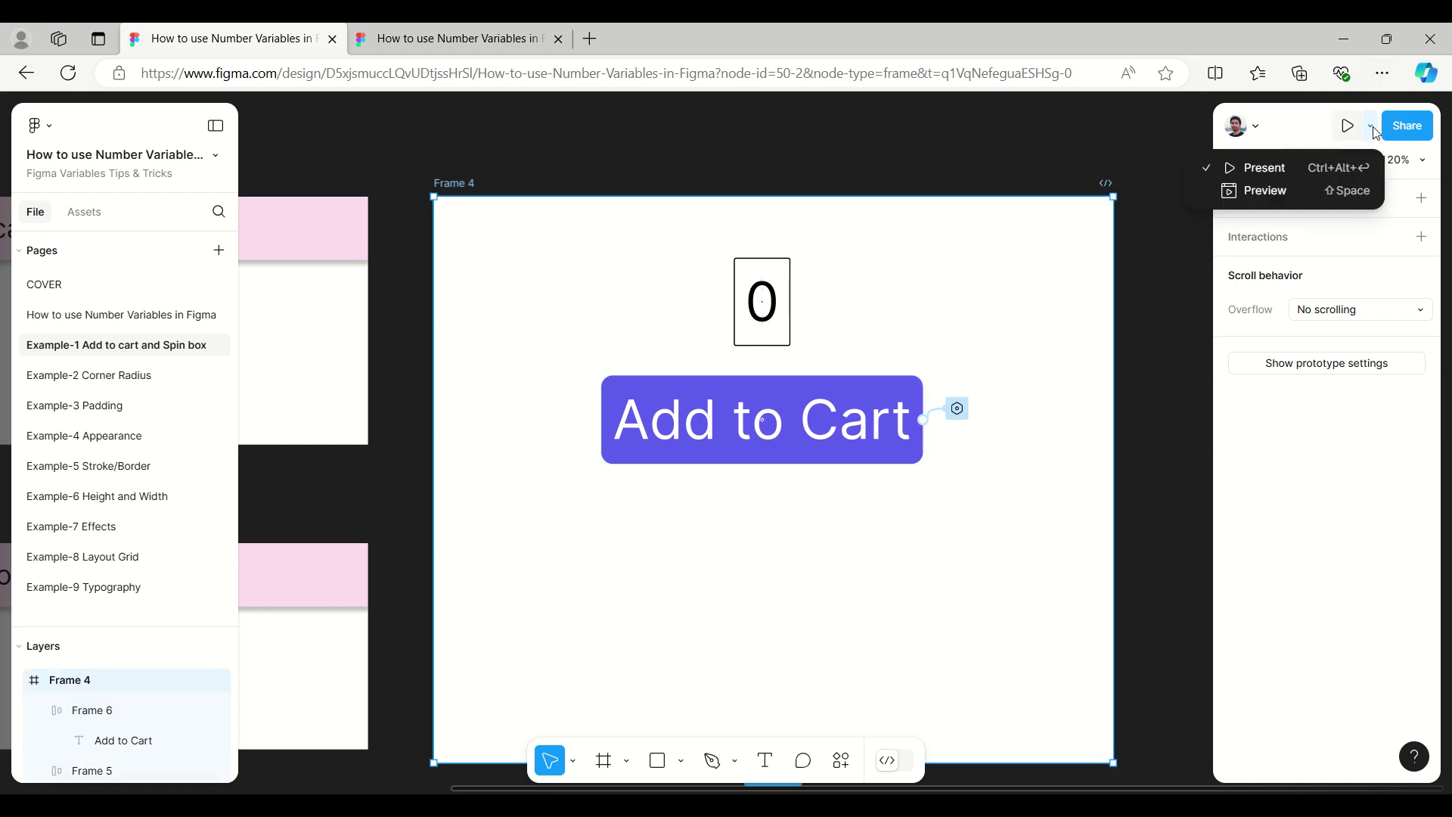
pyautogui.click(1325, 169)
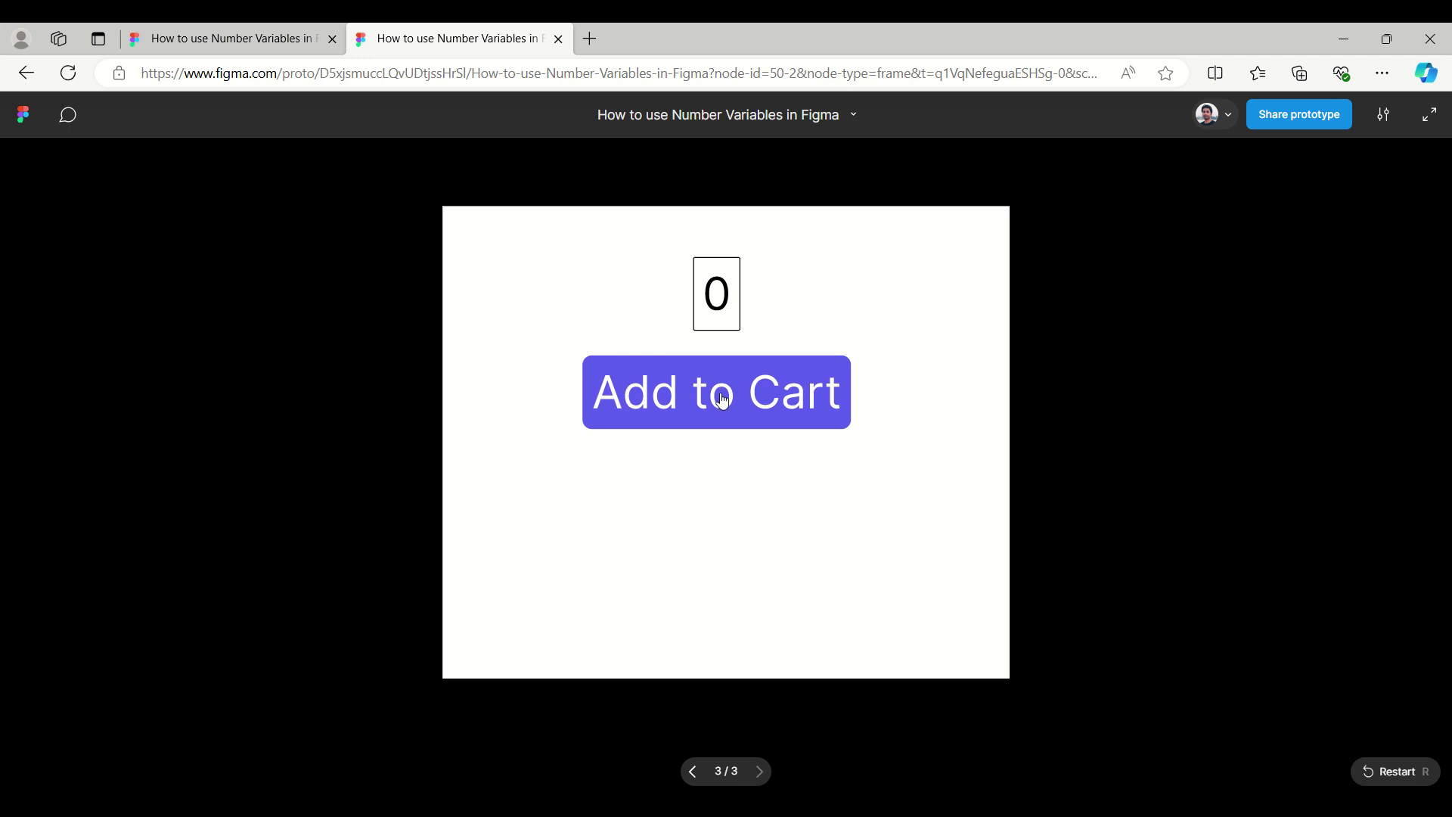
# Test the prototype by triggering the Add to Cart button repeatedly to increase the number in the box
pyautogui.click(722, 401)
pyautogui.doubleClick(723, 401)
pyautogui.doubleClick(722, 401)
pyautogui.doubleClick(722, 401)
pyautogui.tripleClick(722, 401)
pyautogui.doubleClick(723, 400)
pyautogui.tripleClick(723, 401)
pyautogui.doubleClick(723, 401)
pyautogui.click(723, 401)
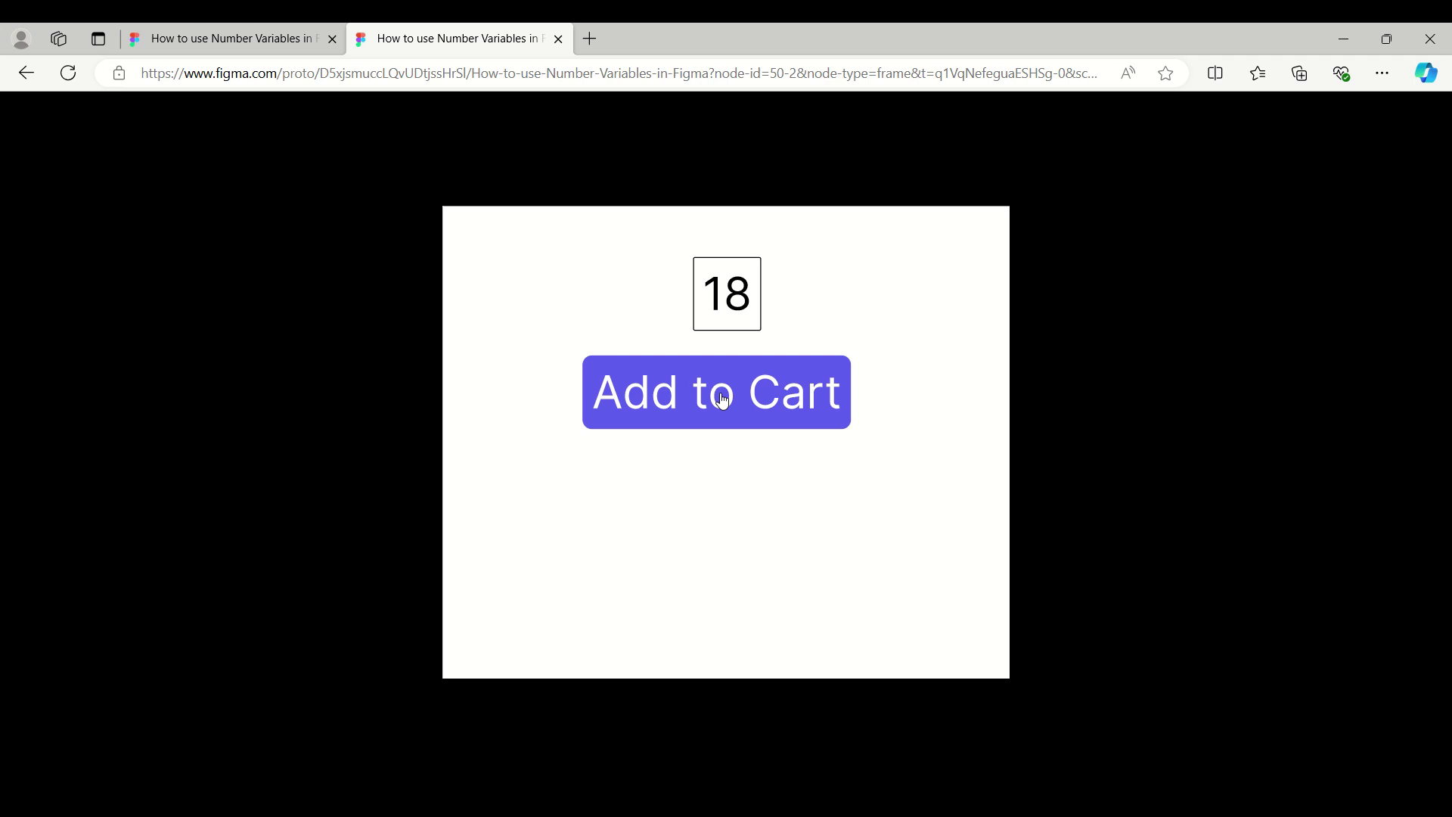
# Return to the design file and duplicate the number box below the Add to Cart button at about X 270, Y 285
pyautogui.click(264, 41)
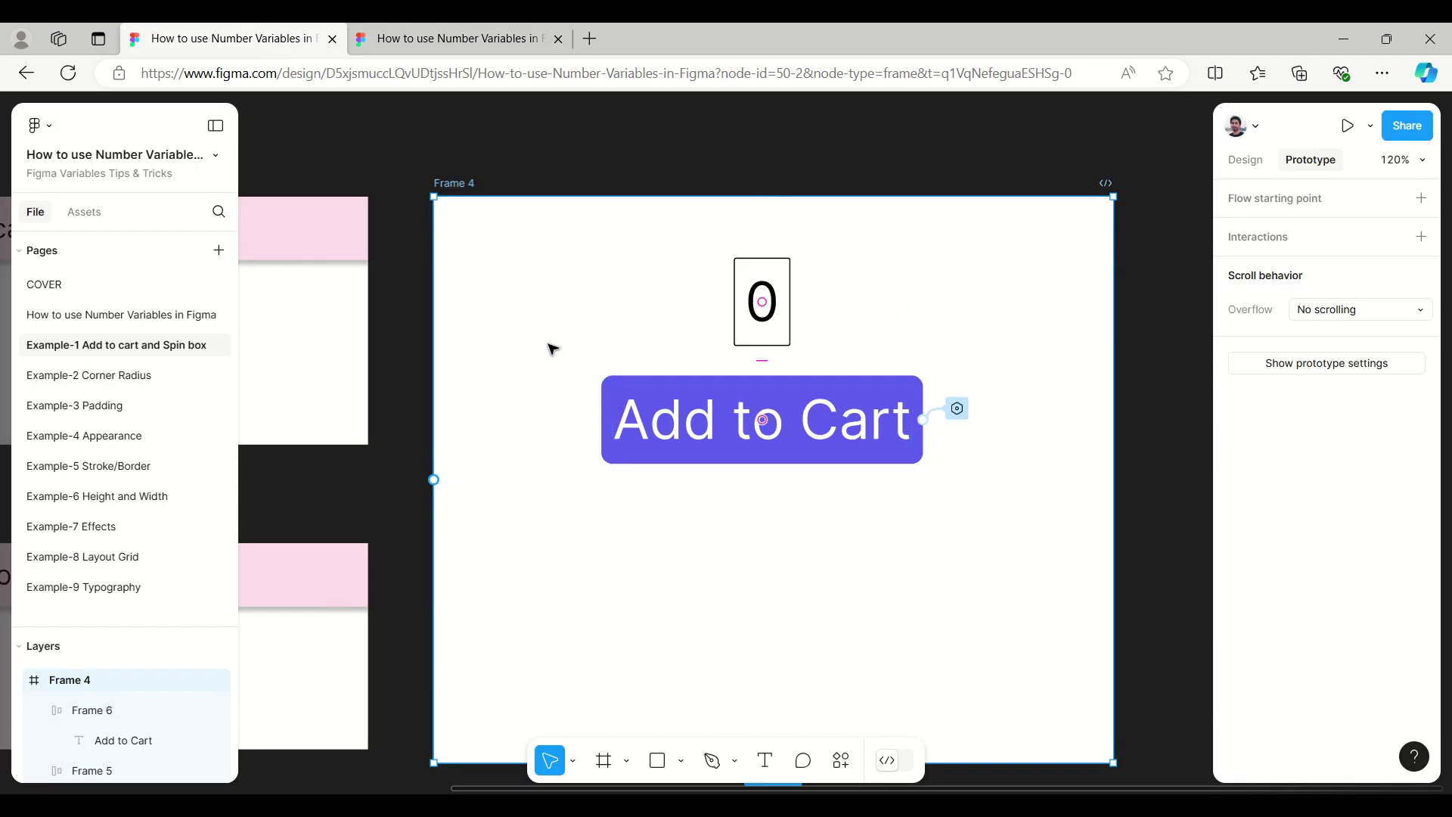
pyautogui.scroll(-2, 552, 348)
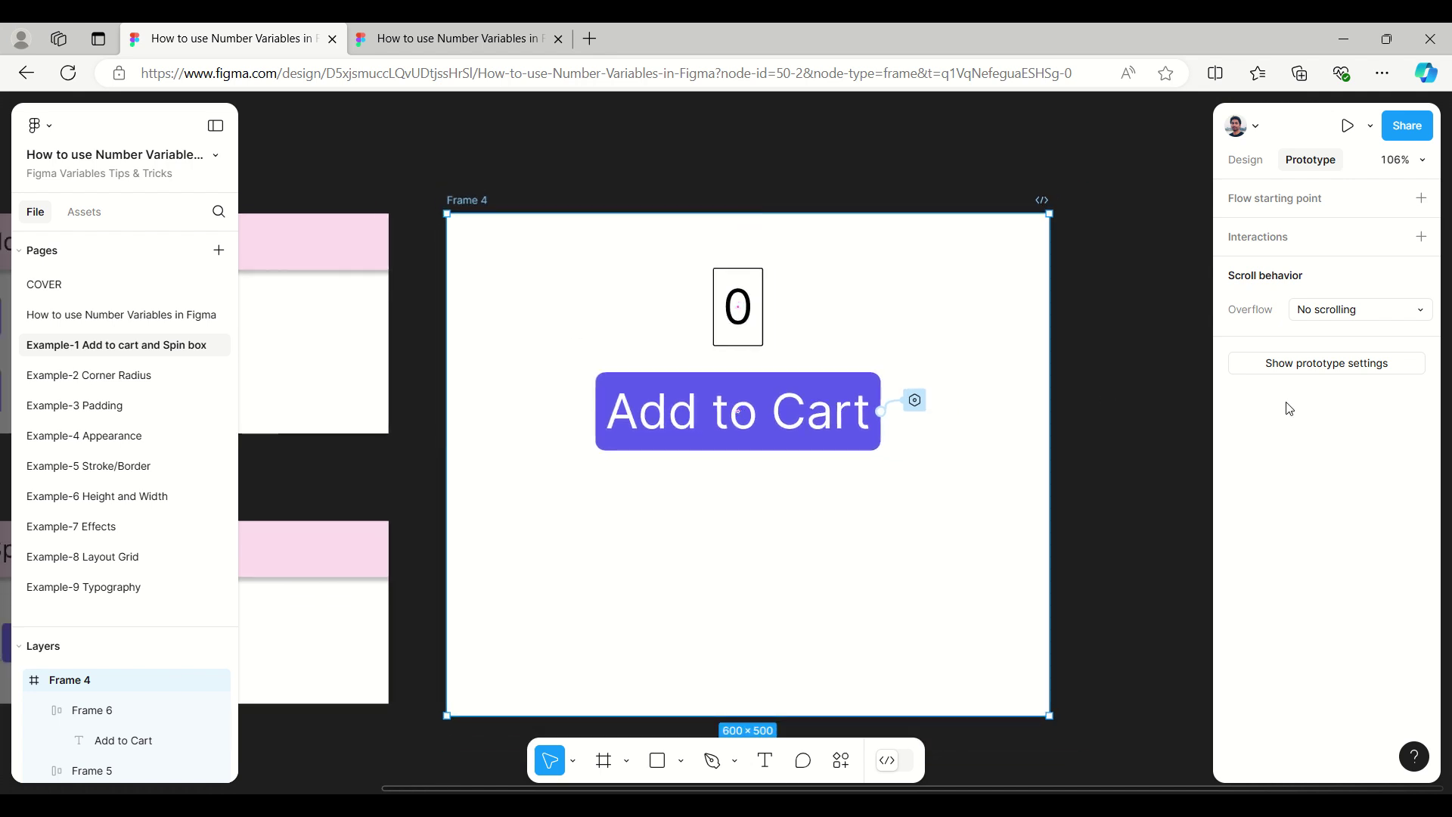
pyautogui.scroll(-2, 1142, 359)
pyautogui.scroll(2, 1142, 359)
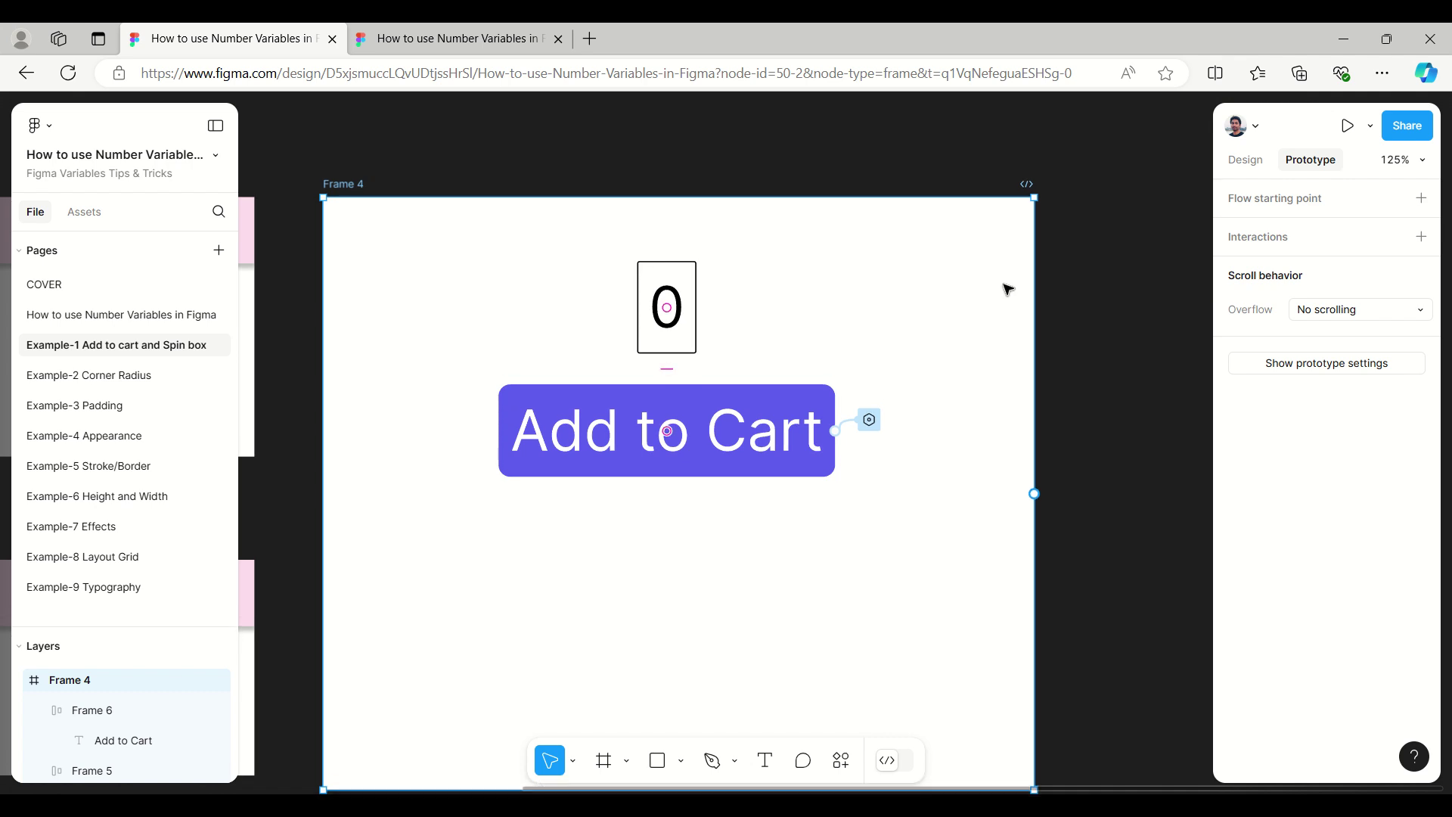
pyautogui.scroll(-1, 832, 280)
pyautogui.click(648, 274)
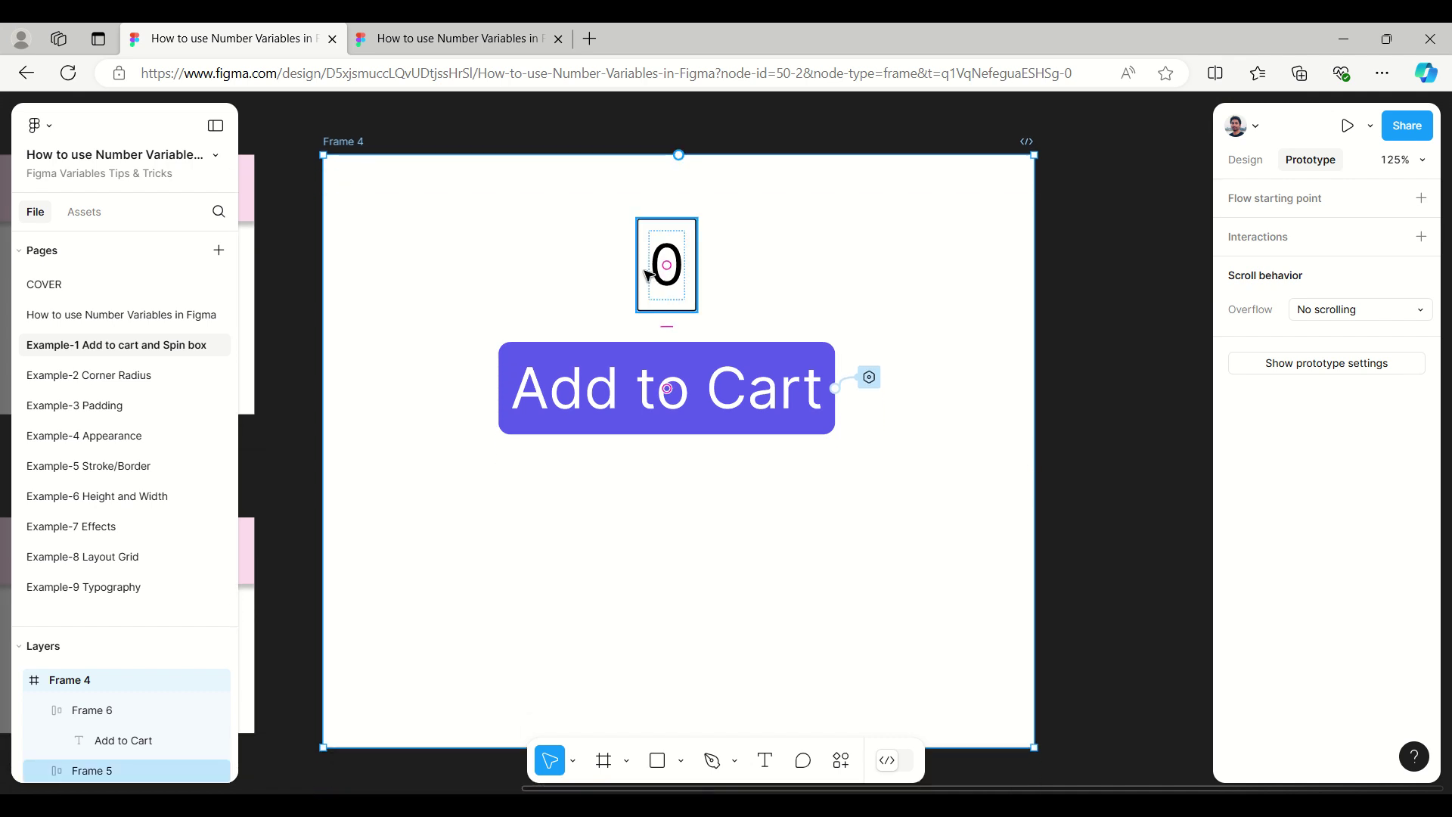
pyautogui.click(681, 285)
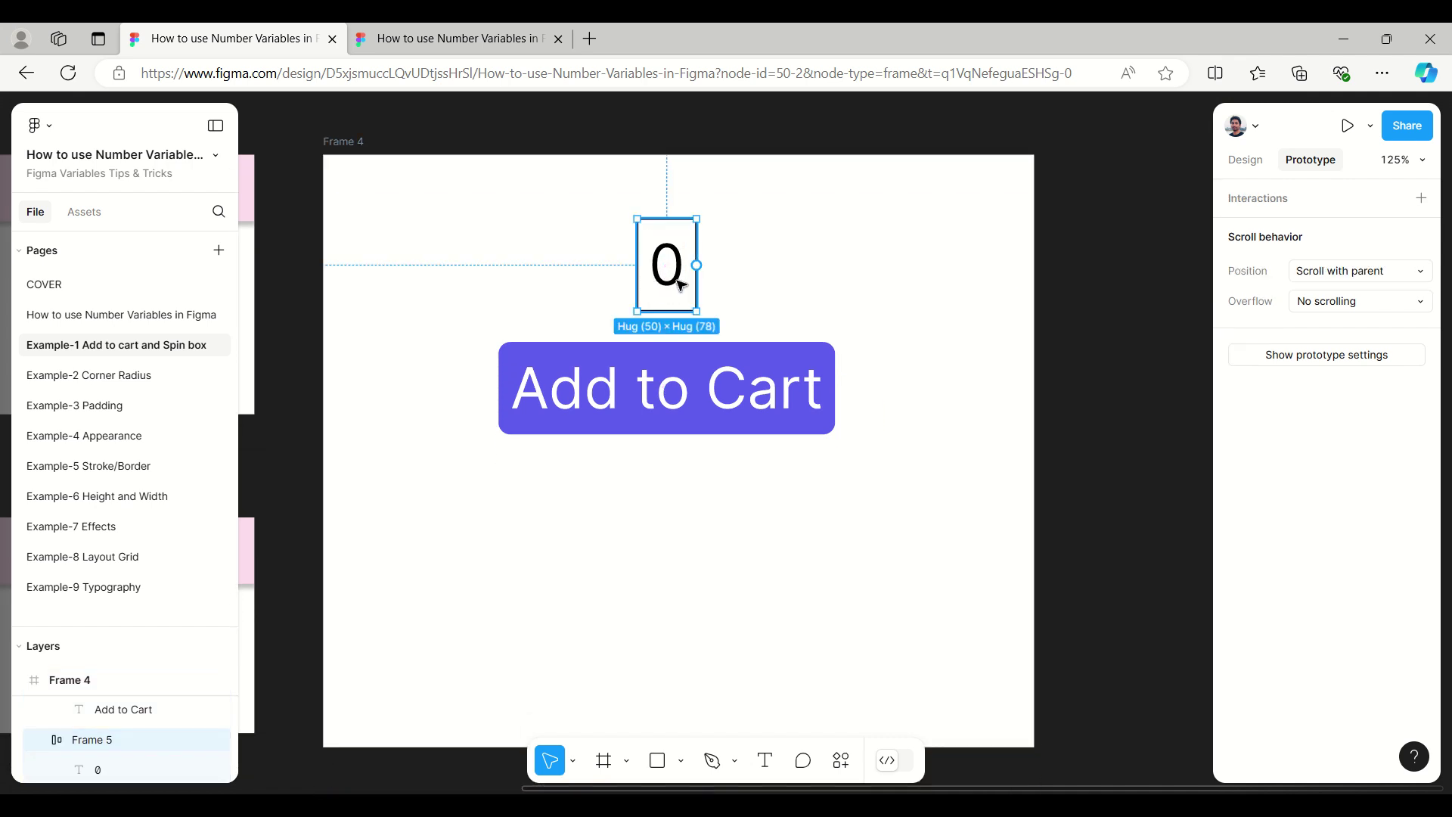
pyautogui.click(1240, 159)
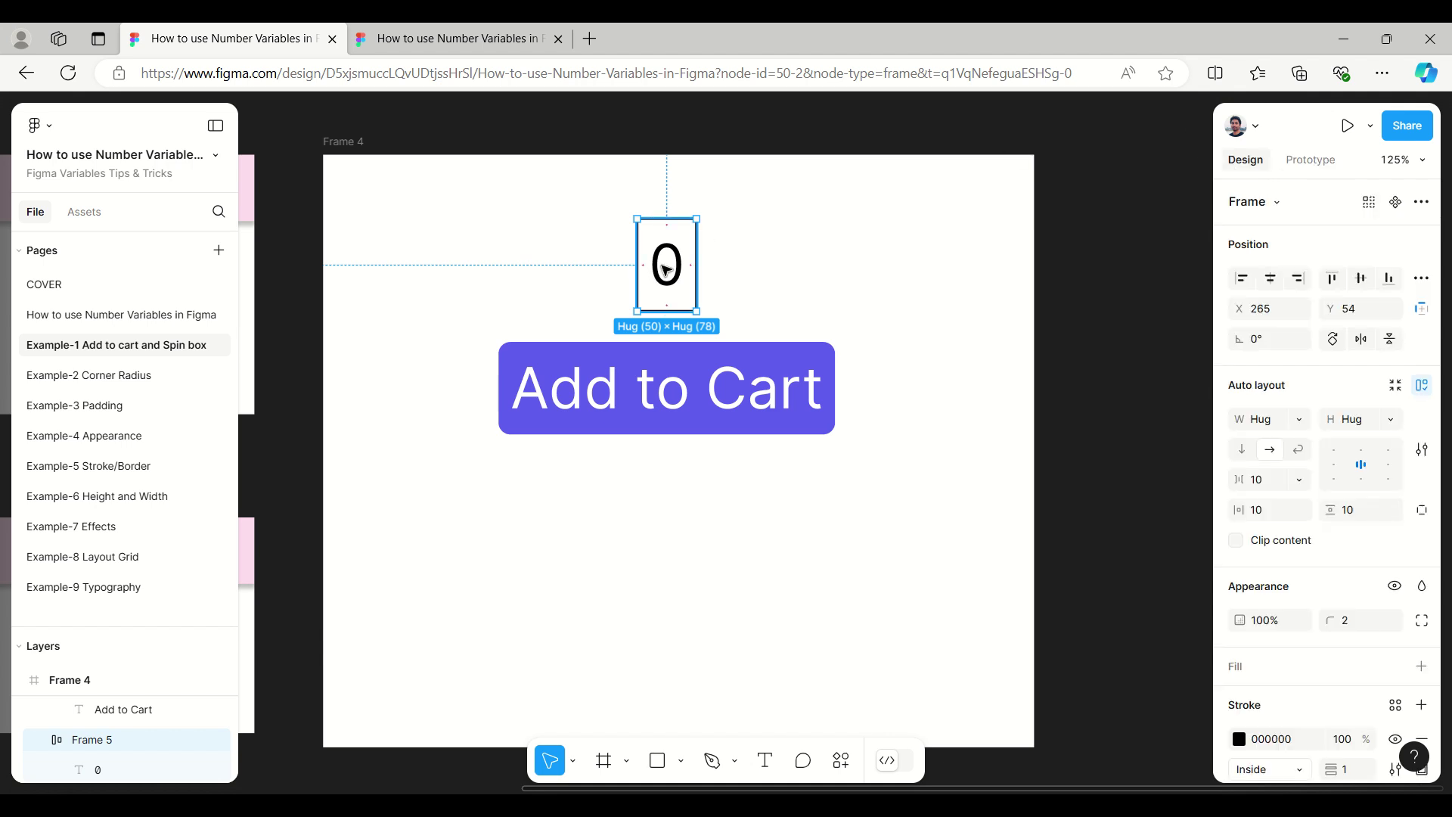
pyautogui.moveTo(666, 269); pyautogui.dragTo(673, 541)
pyautogui.scroll(-2, 646, 363)
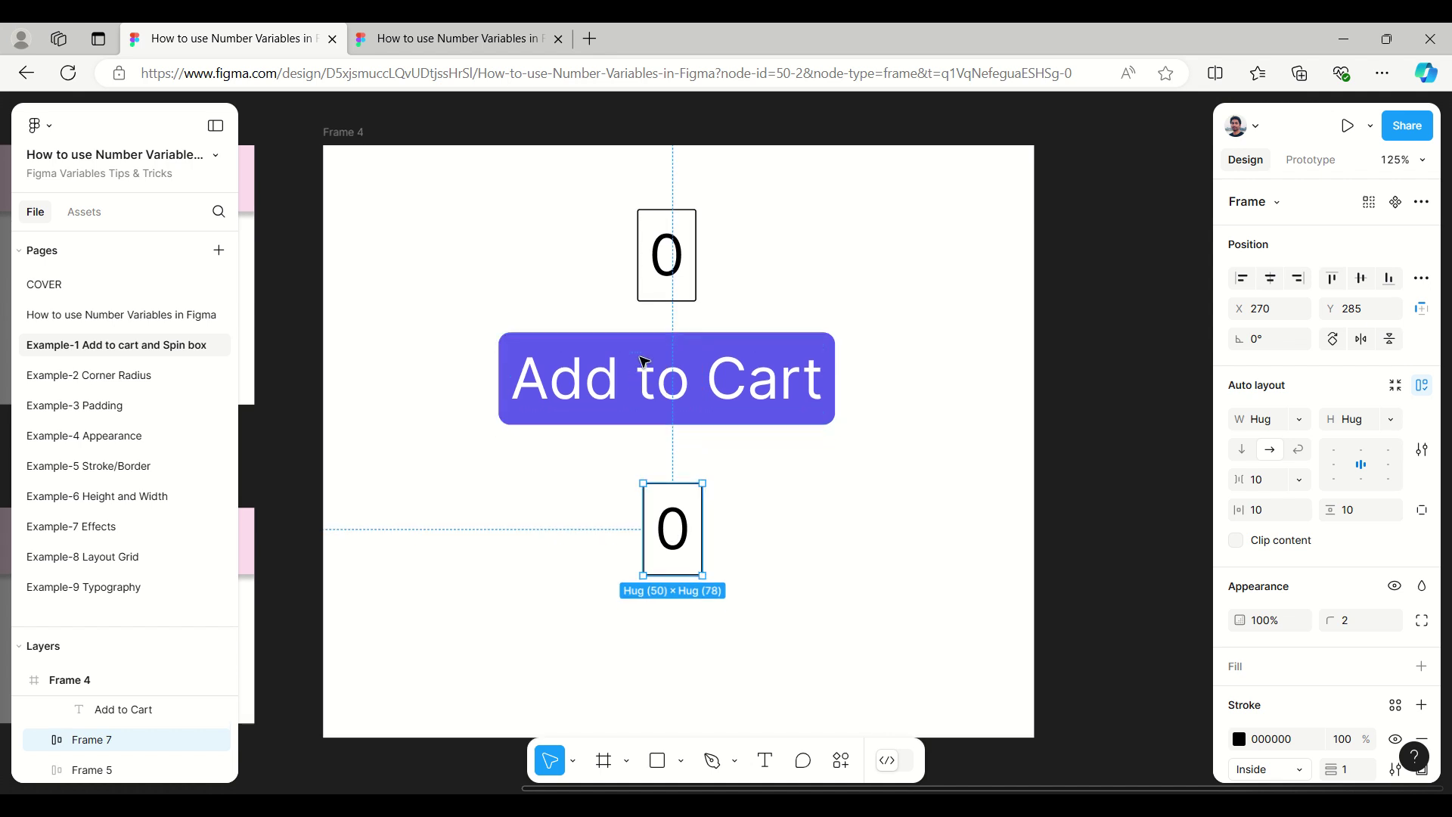
# Duplicate the Add to Cart button below the copied number box and change the copy's label to "-"
pyautogui.click(617, 346)
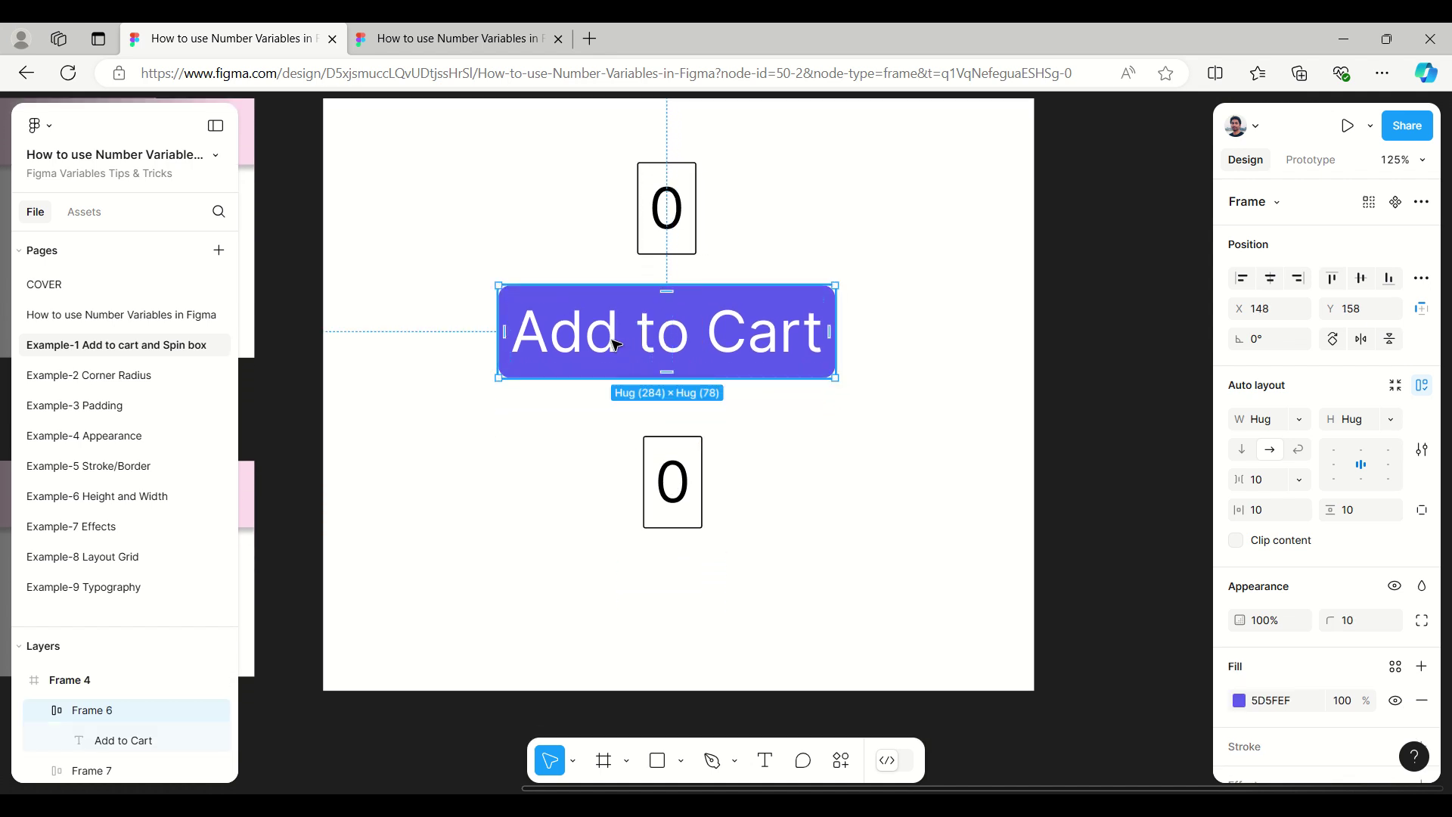
pyautogui.moveTo(611, 335); pyautogui.dragTo(624, 600)
pyautogui.doubleClick(624, 600)
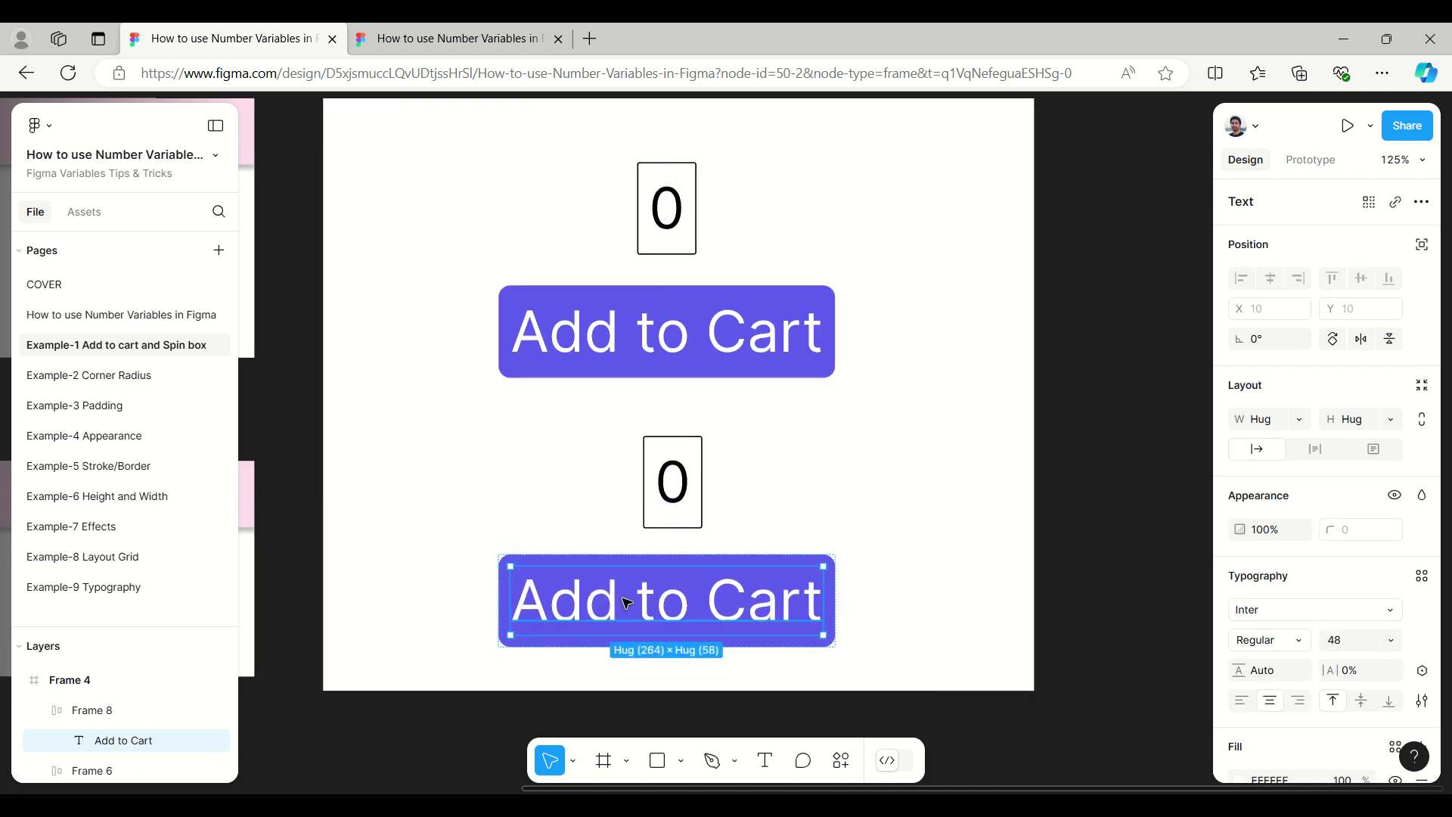
pyautogui.doubleClick(624, 600)
pyautogui.write('-')
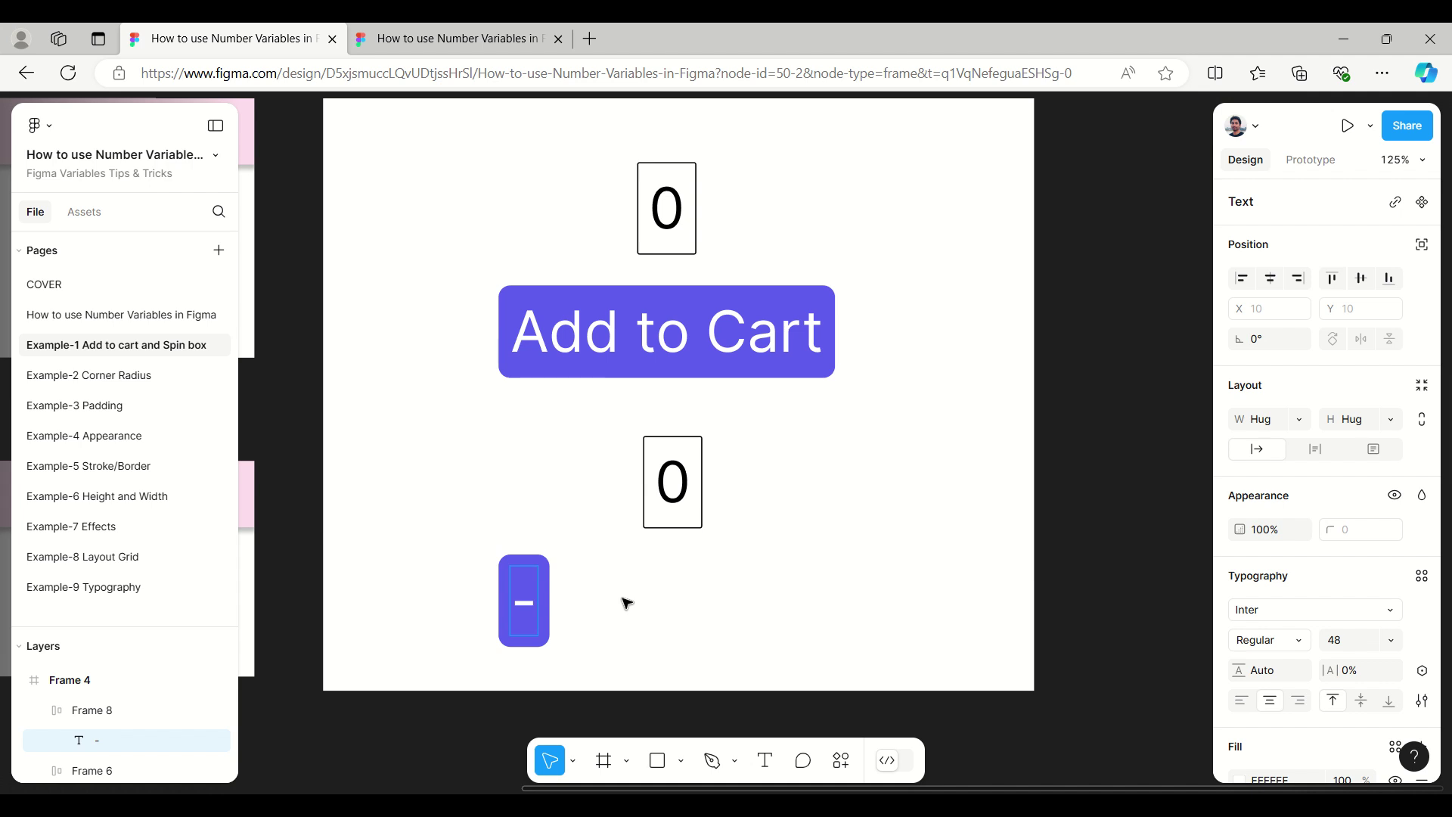
pyautogui.press('Escape')
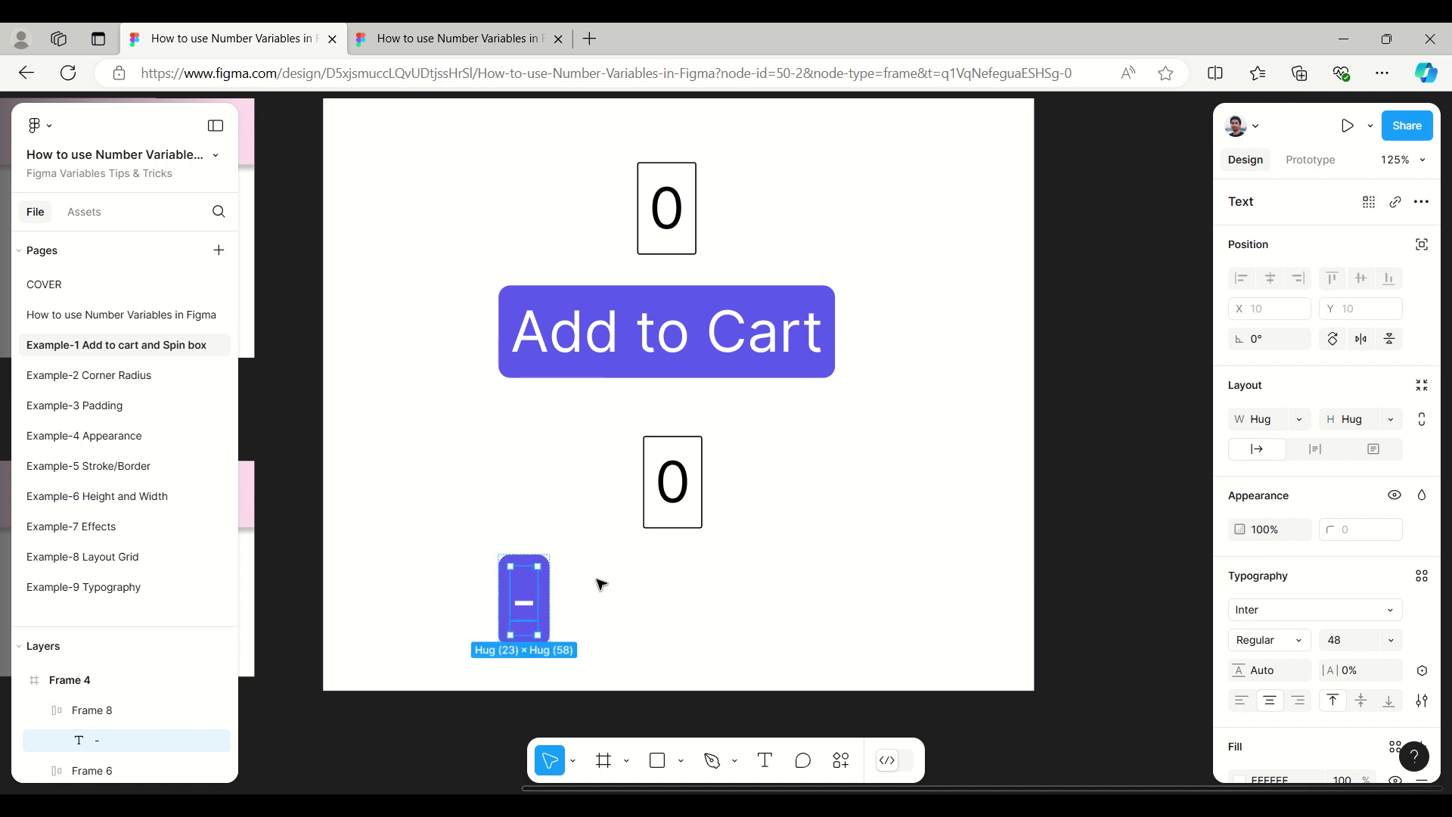
# Move the - button to about X 203, Y 285, left of the lower number box, and duplicate it on the box's right at about X 350
pyautogui.click(573, 597)
pyautogui.click(527, 598)
pyautogui.moveTo(527, 597); pyautogui.dragTo(773, 470)
# Change the label of the duplicated button right of the lower number box to "+"
pyautogui.doubleClick(766, 488)
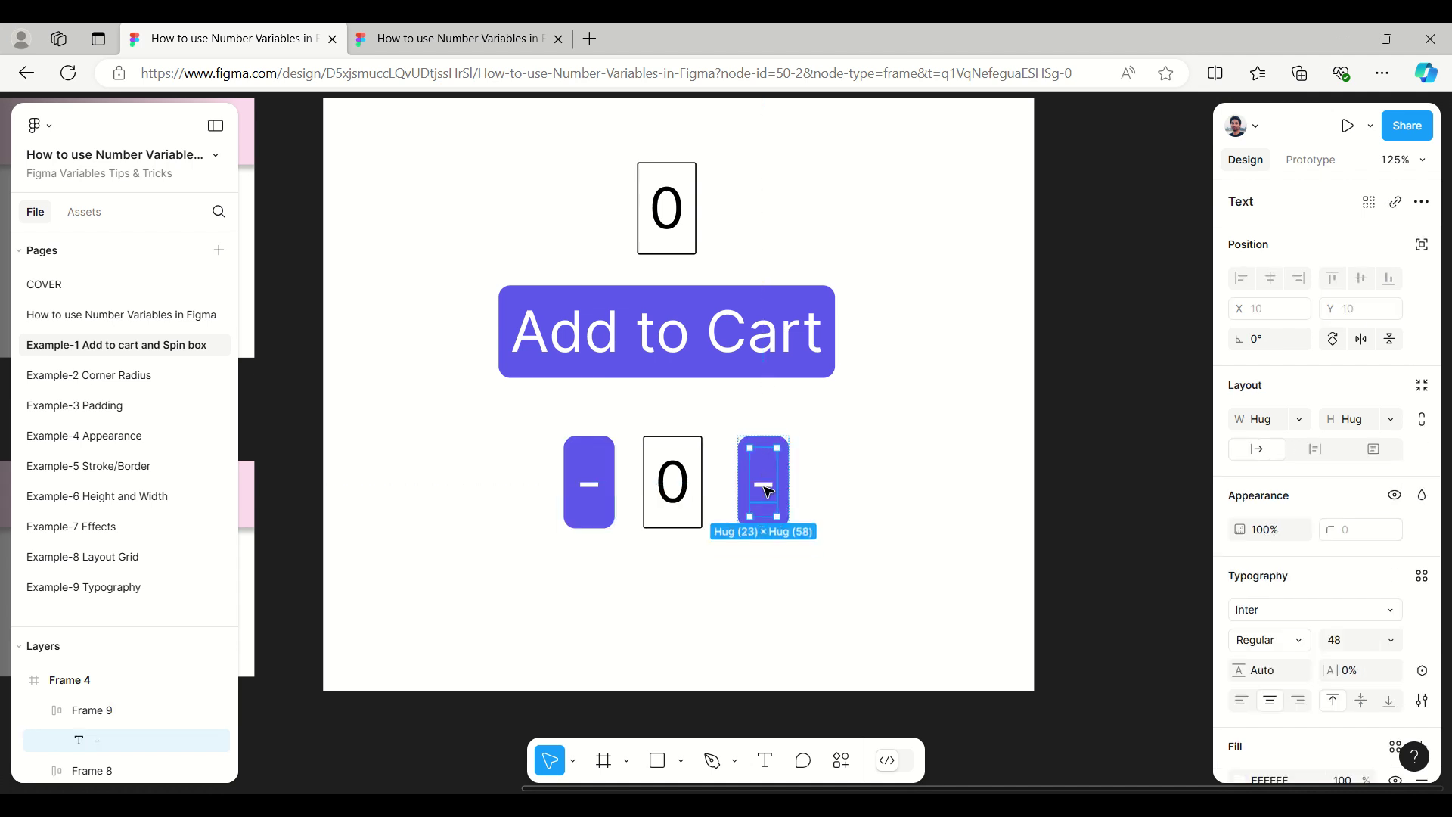
pyautogui.doubleClick(766, 488)
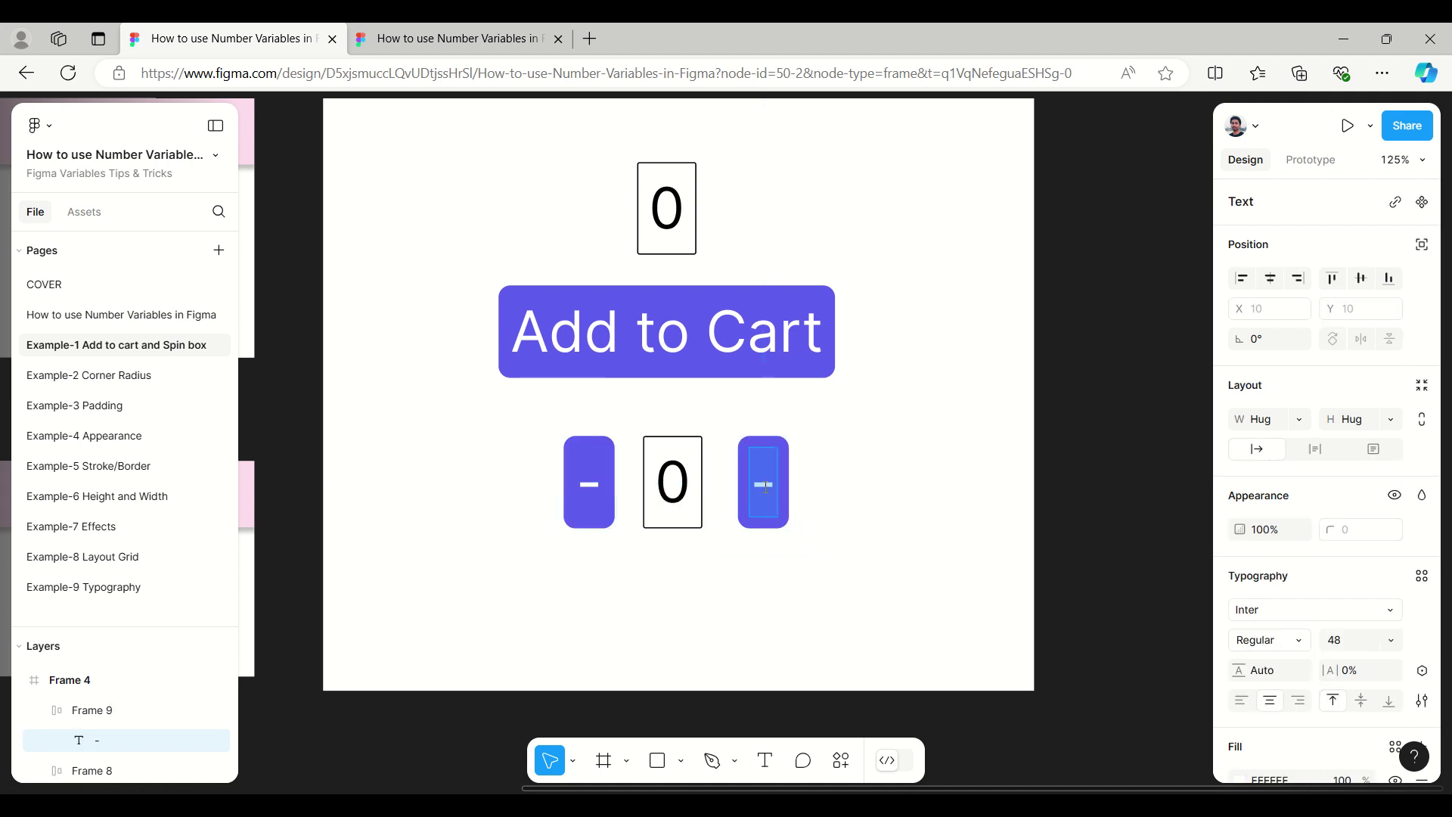
pyautogui.write('+')
pyautogui.press('Escape')
# Widen the - button to about 48 by extending its left edge outward
pyautogui.click(920, 493)
pyautogui.click(586, 488)
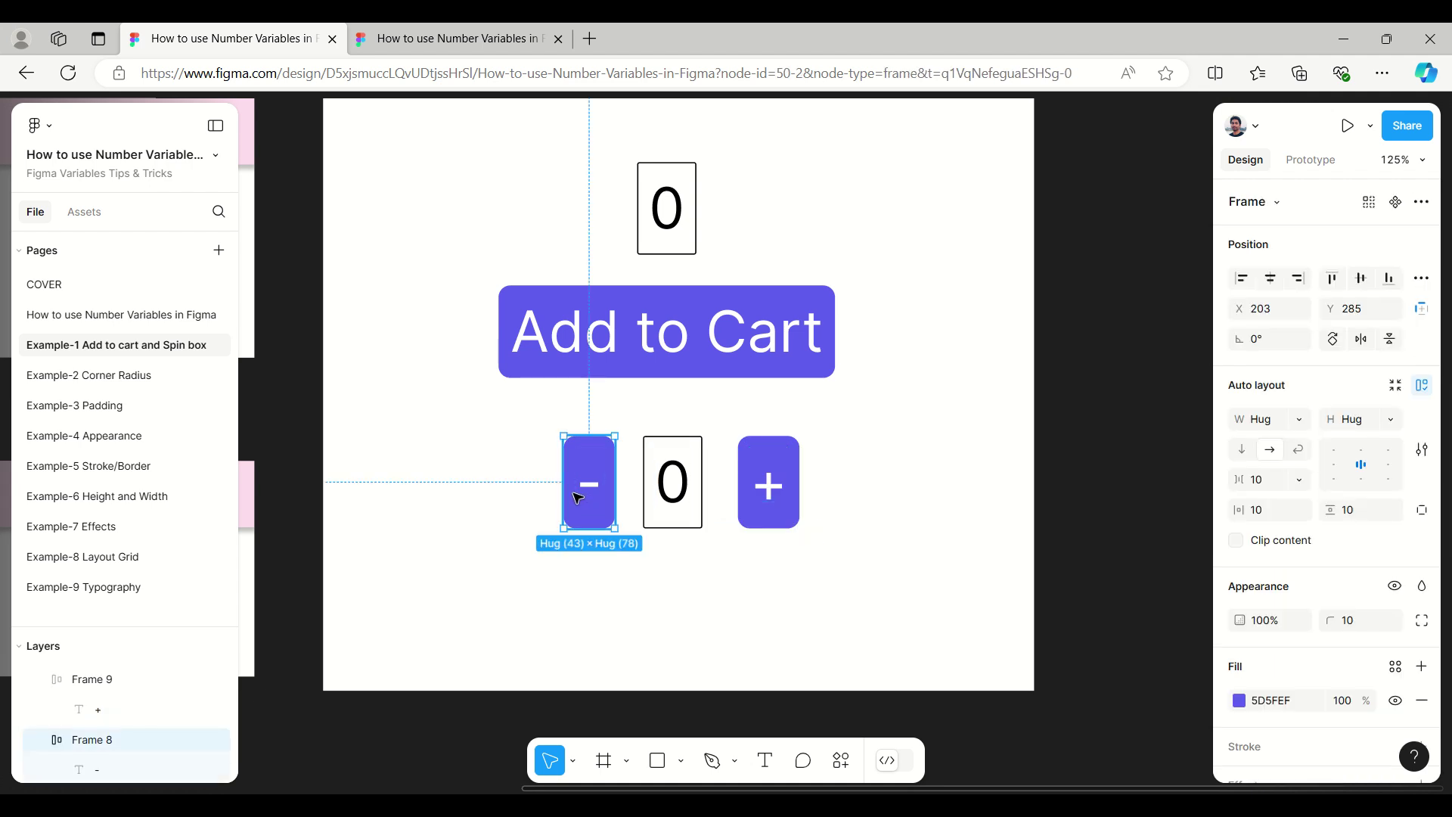
pyautogui.moveTo(566, 485); pyautogui.dragTo(561, 484)
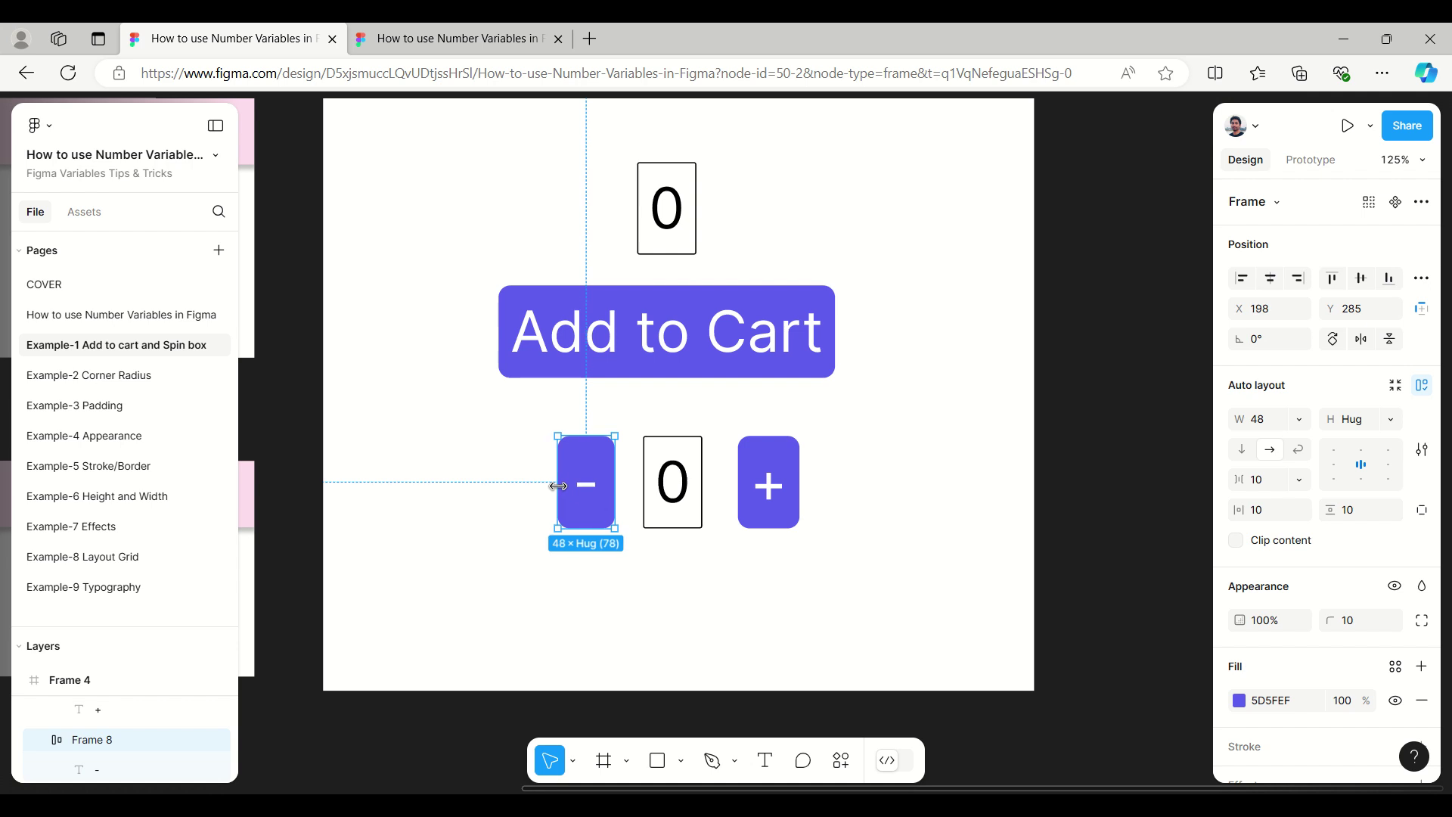
# Detach the Count variable from the text in the lower number box and bind that text to Count again
pyautogui.click(688, 488)
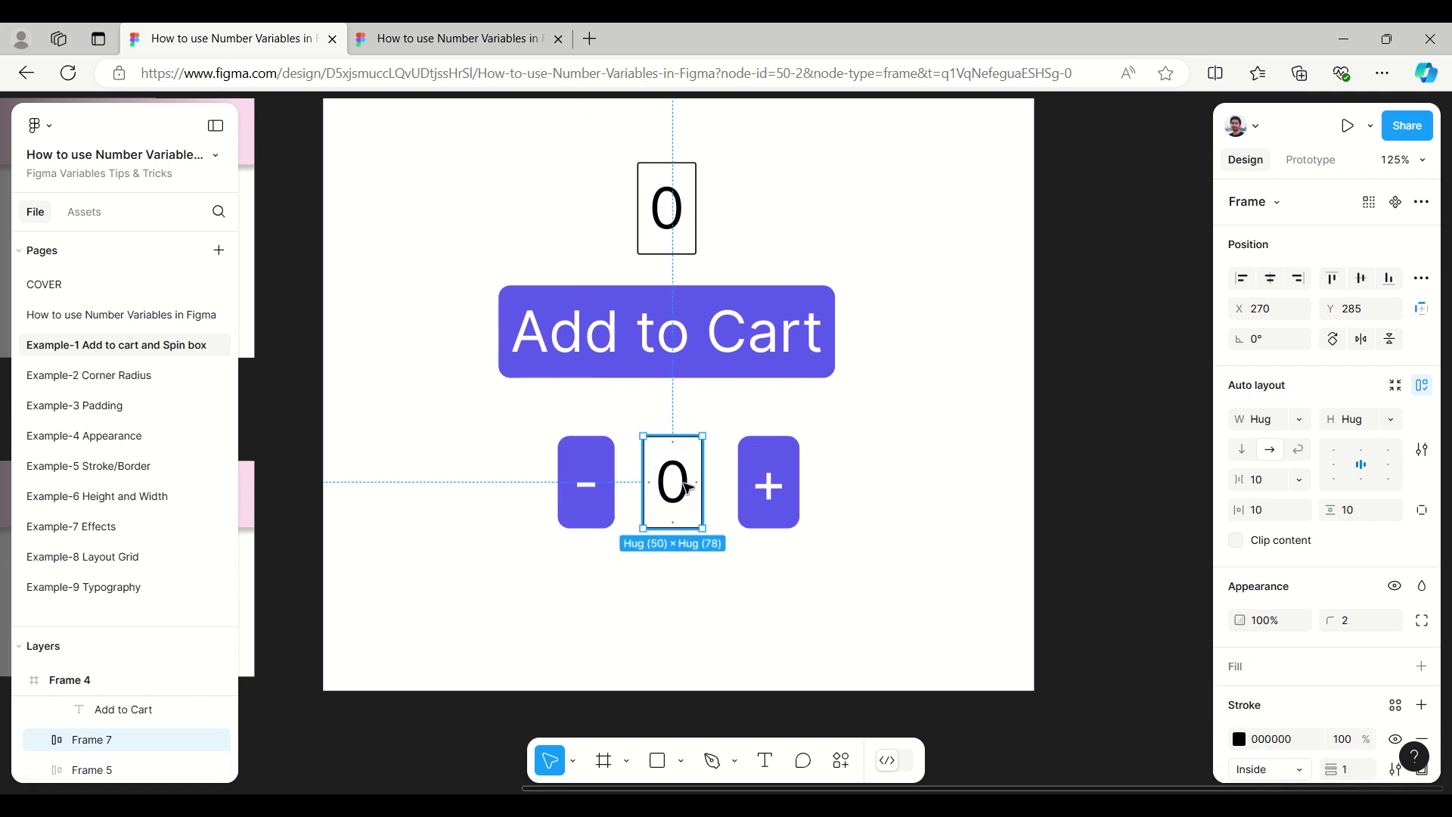
pyautogui.scroll(-5, 1386, 489)
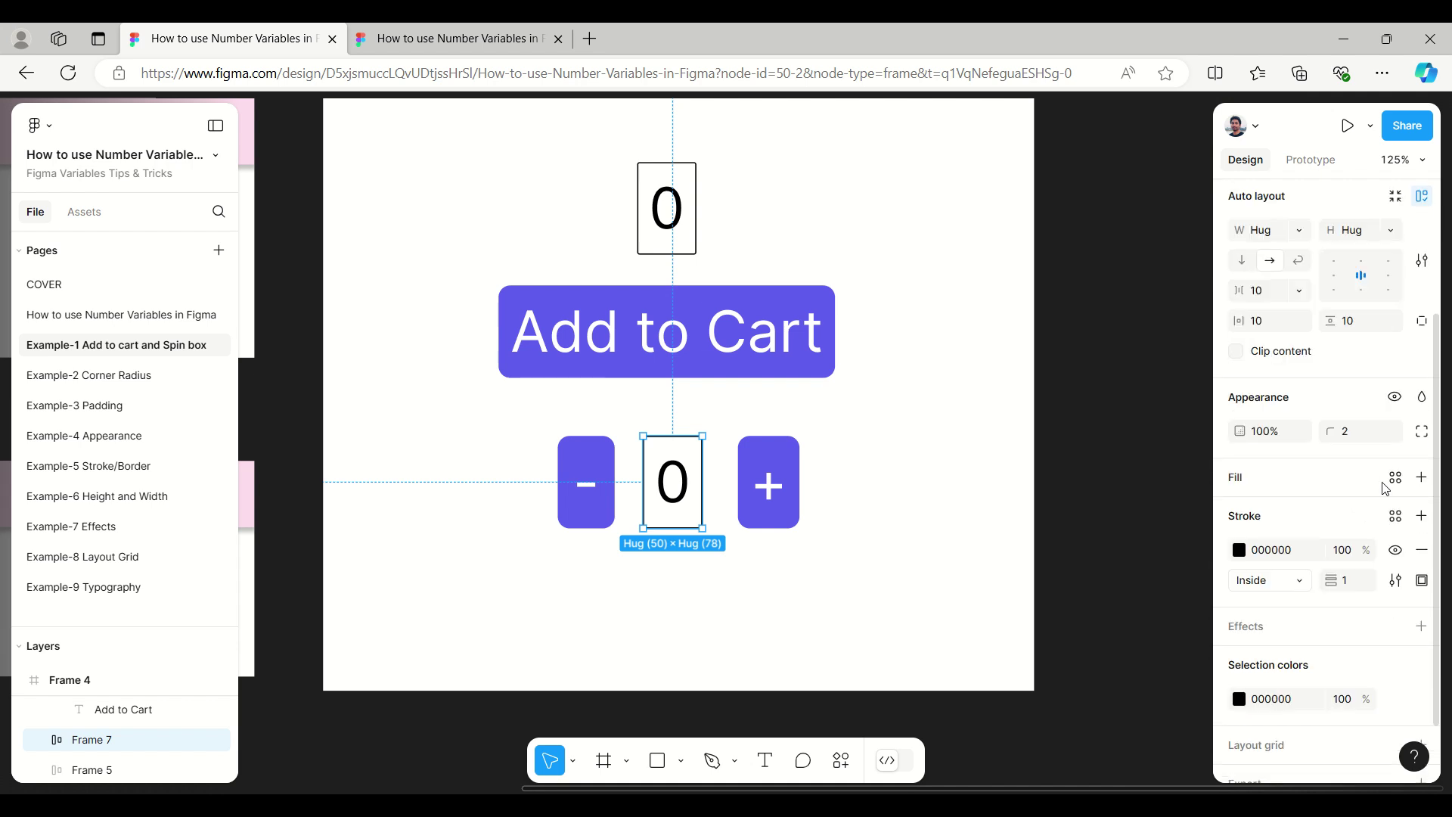
pyautogui.scroll(-1, 1386, 490)
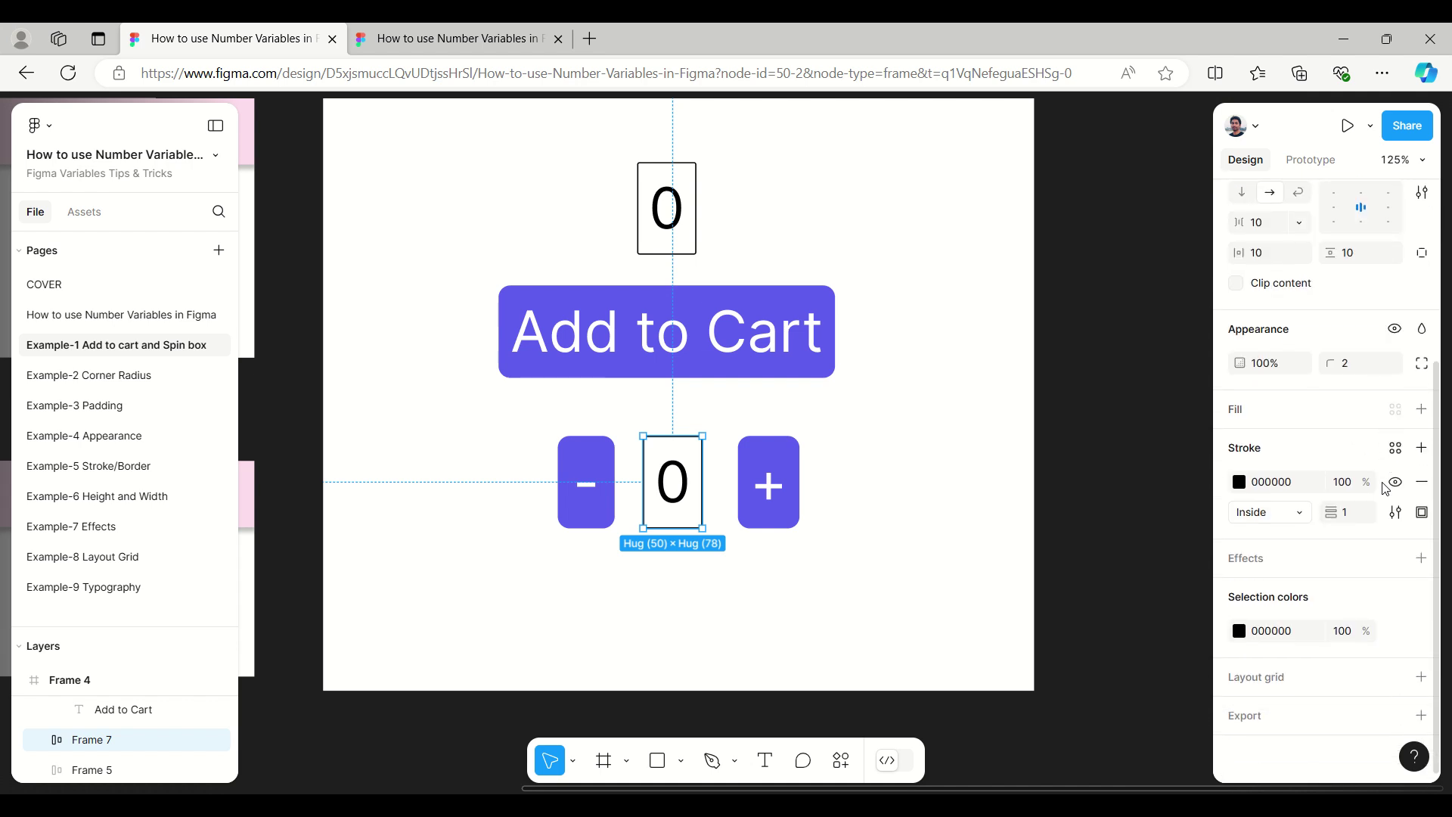
pyautogui.doubleClick(687, 488)
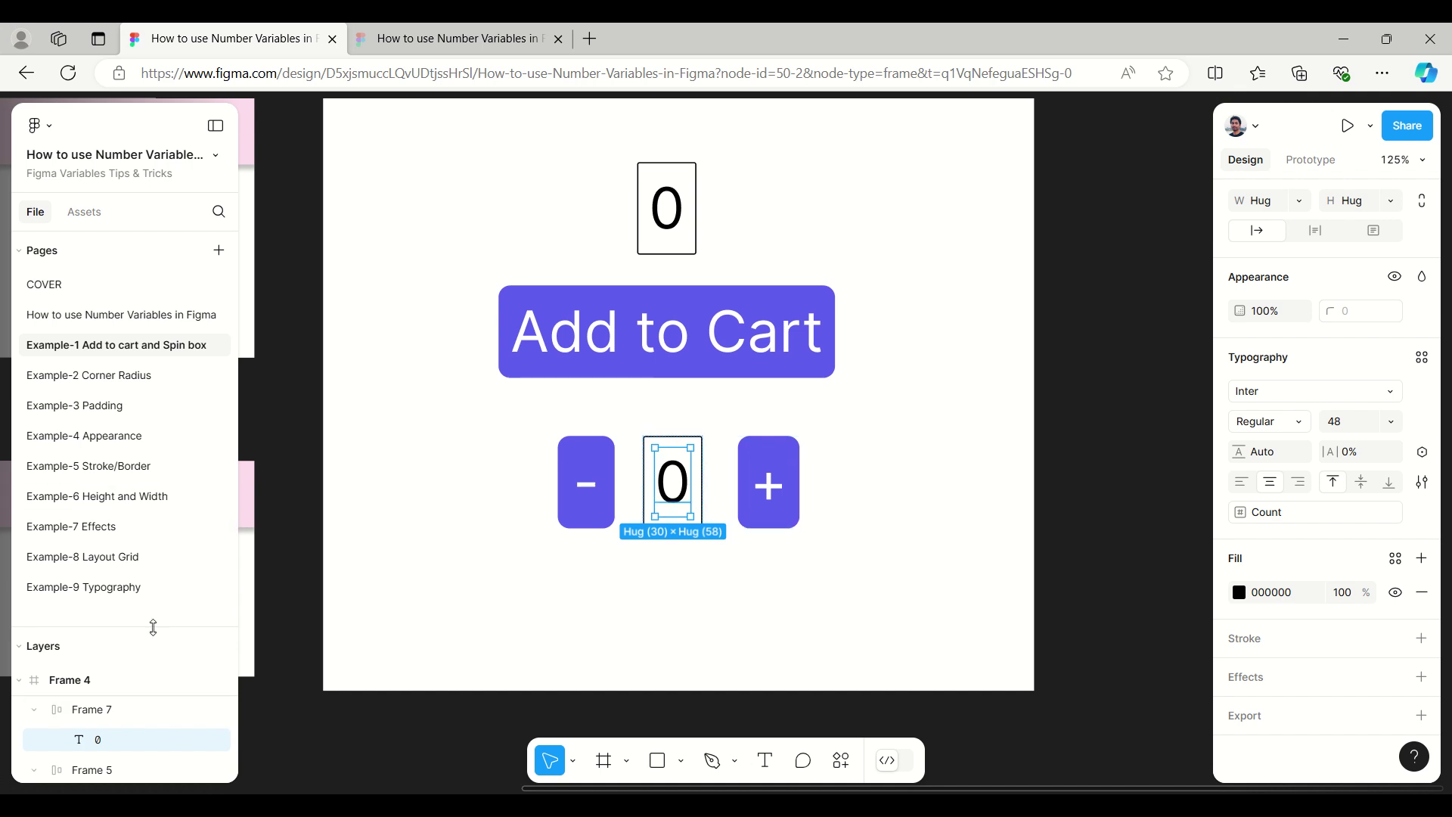
pyautogui.moveTo(153, 627); pyautogui.dragTo(156, 360)
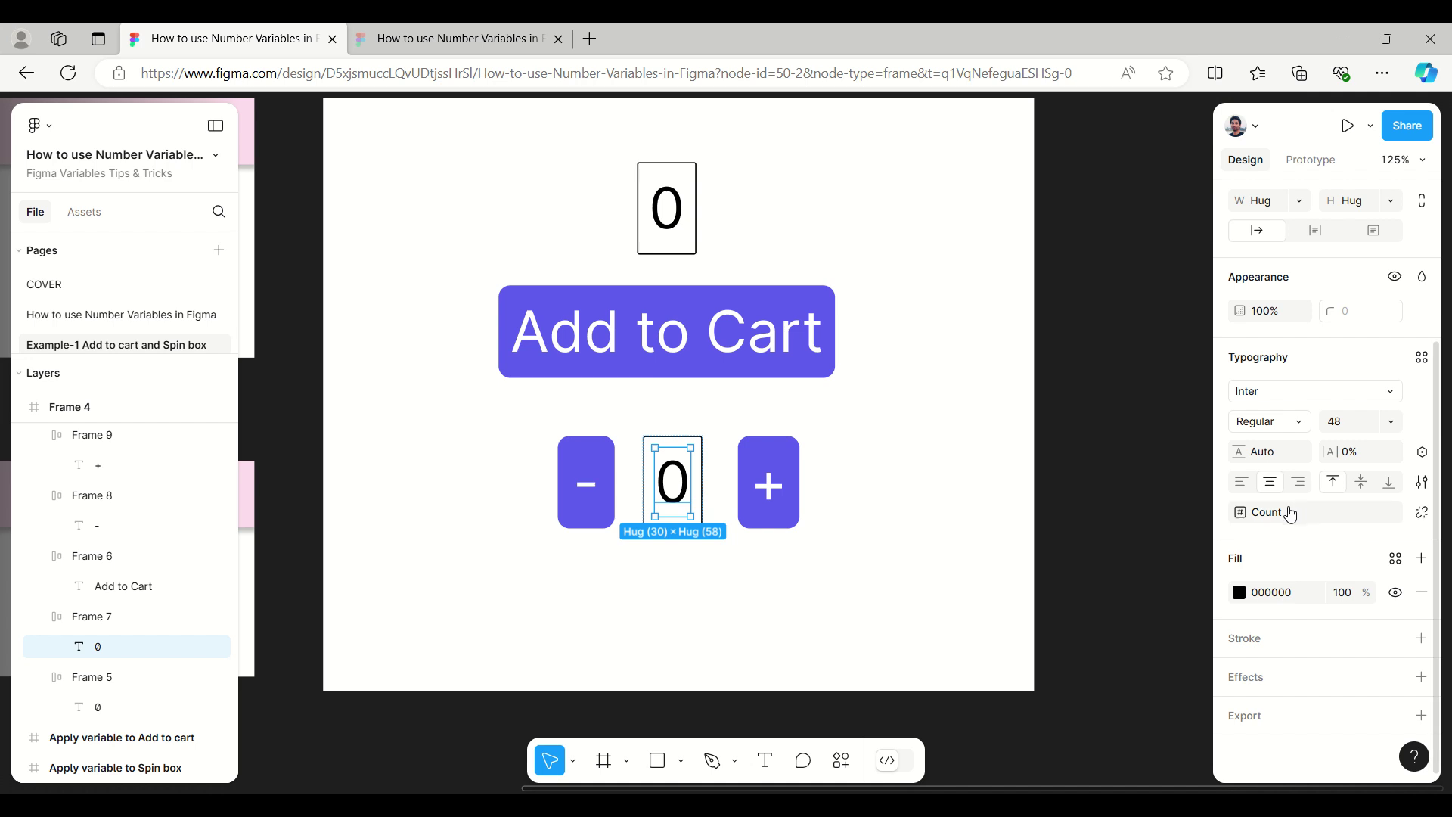
pyautogui.click(1423, 513)
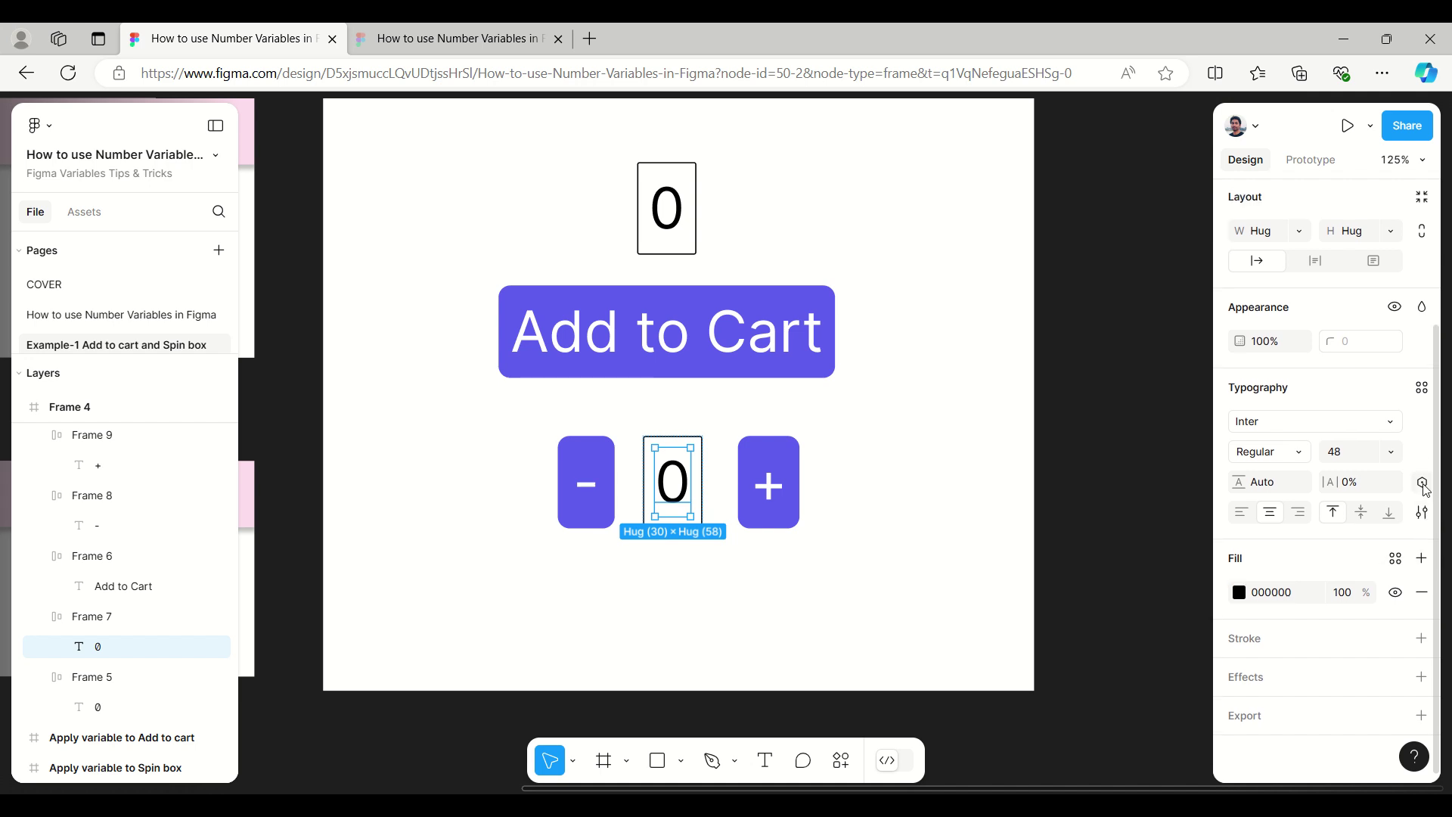
pyautogui.click(1423, 484)
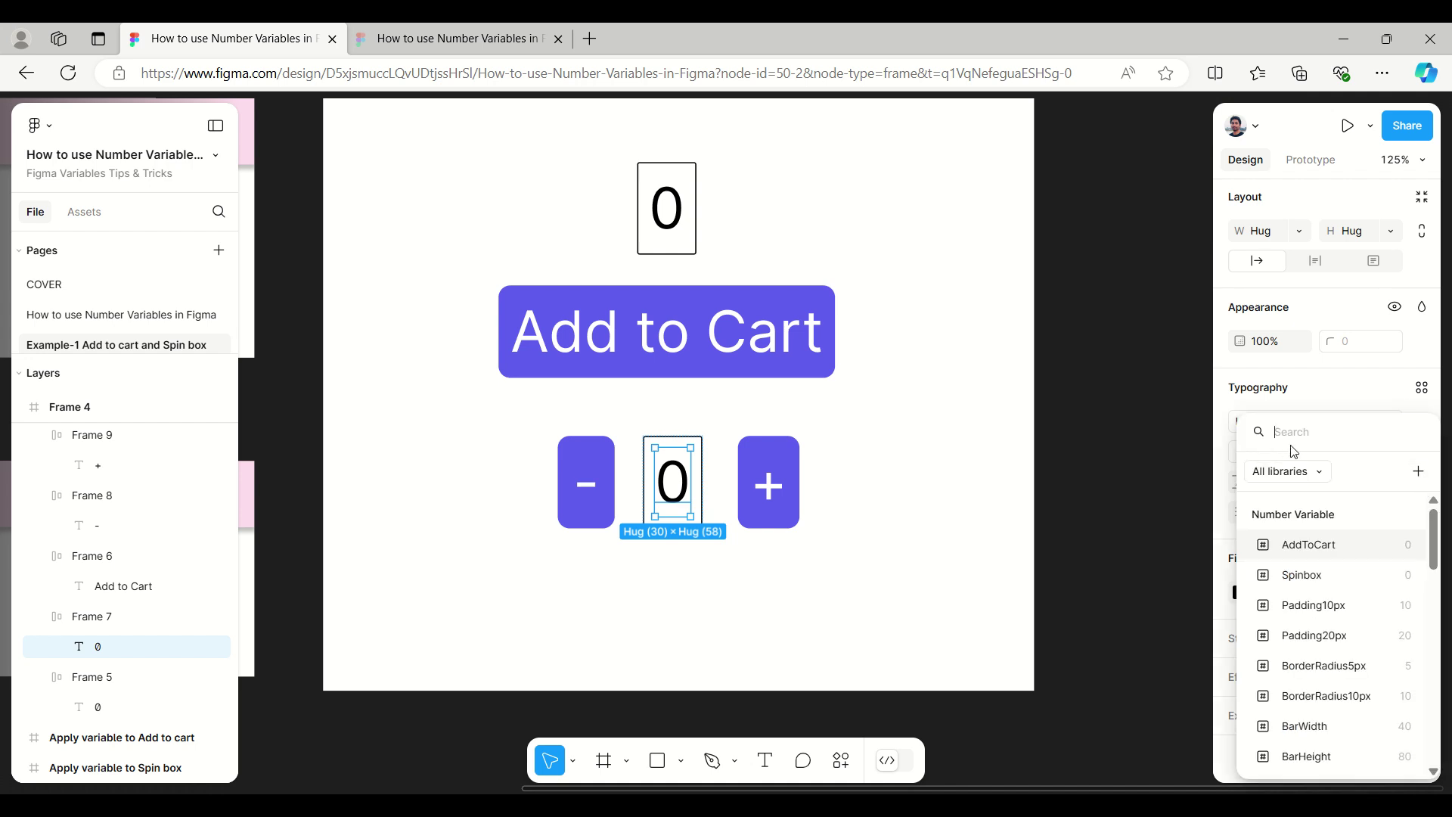
pyautogui.write('count')
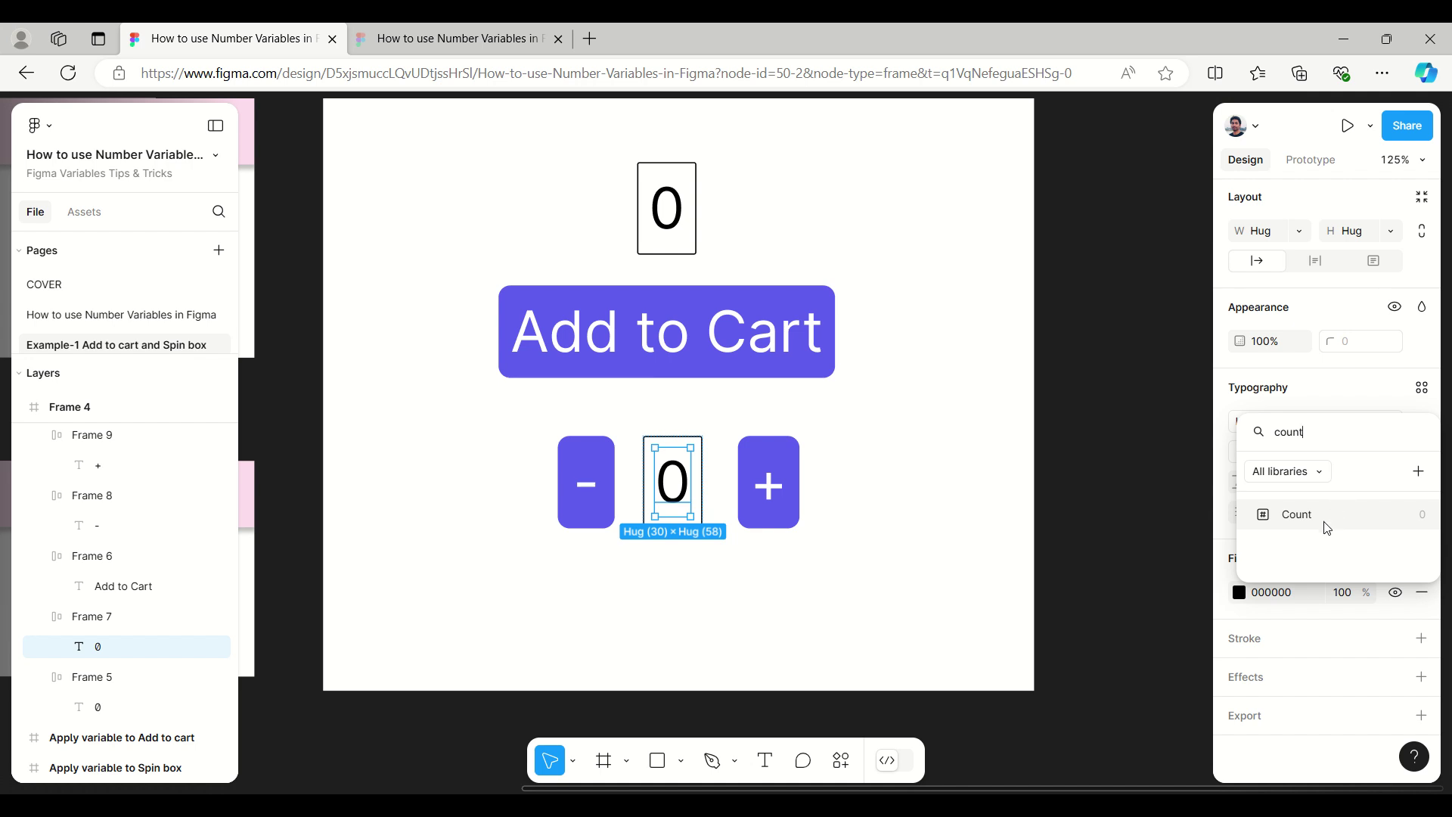
pyautogui.press('Return')
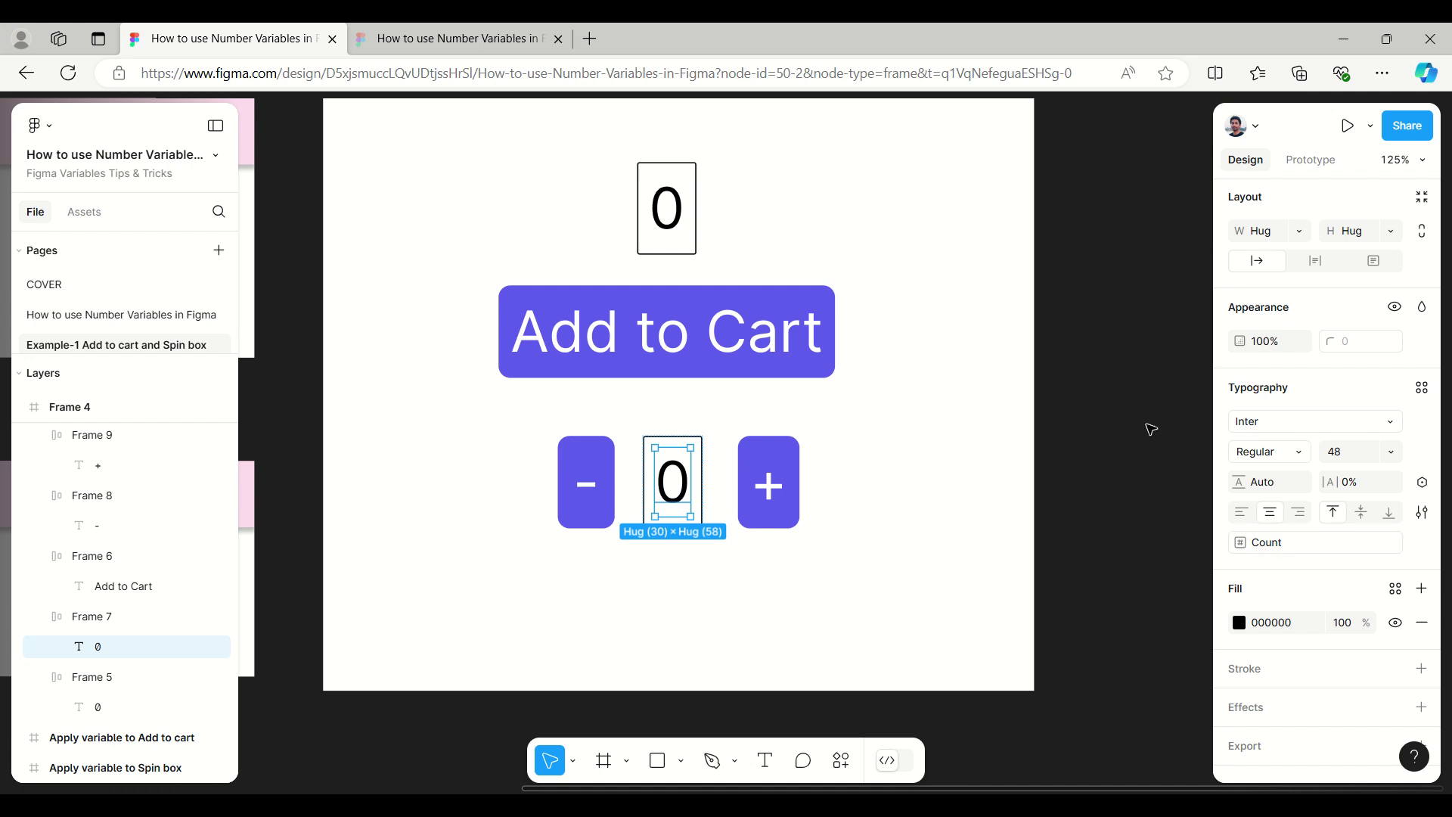
pyautogui.click(938, 471)
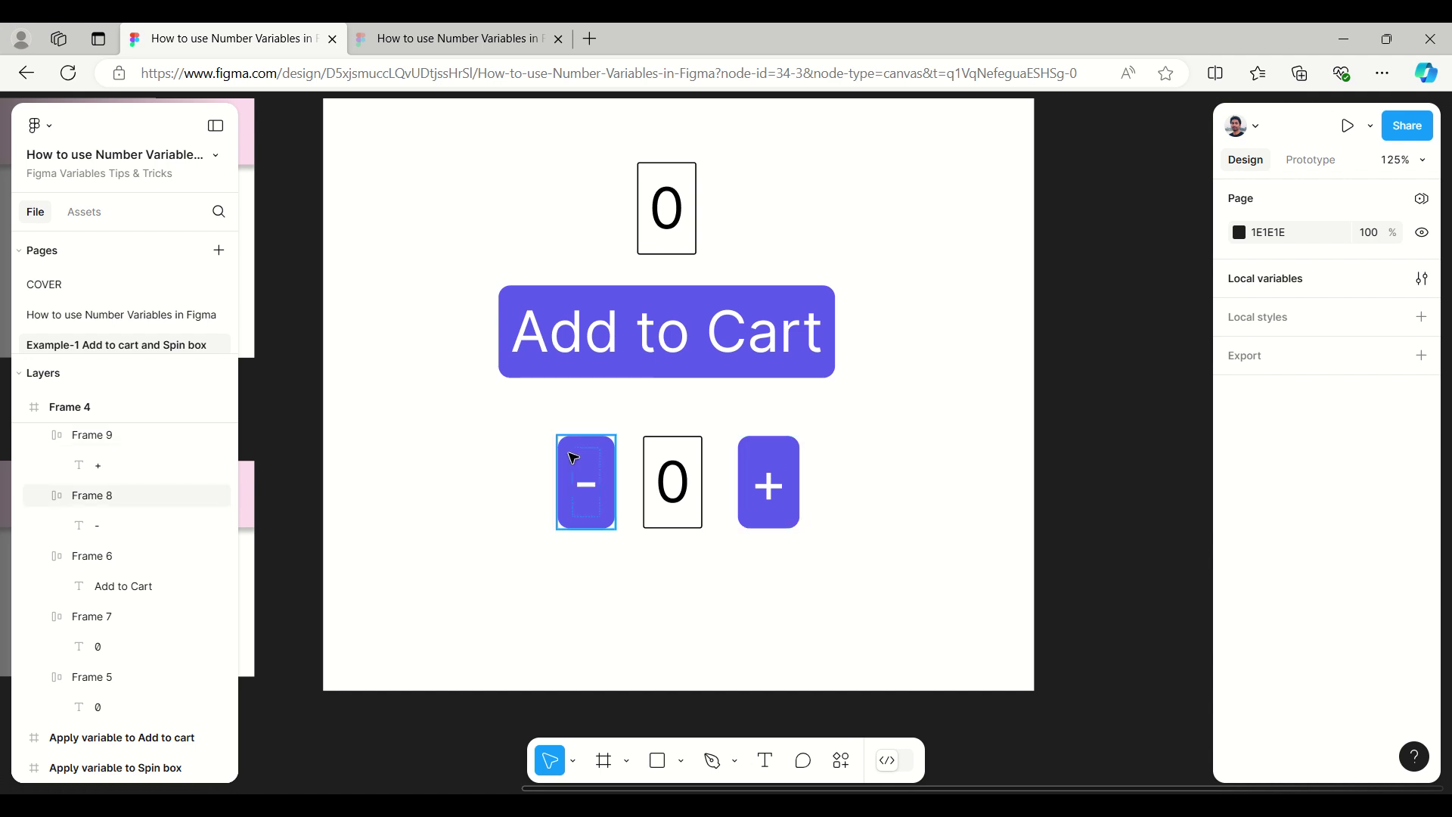
# Review the + button's prototype interaction, checking its trigger, action, variable and value, and close the settings
pyautogui.click(776, 457)
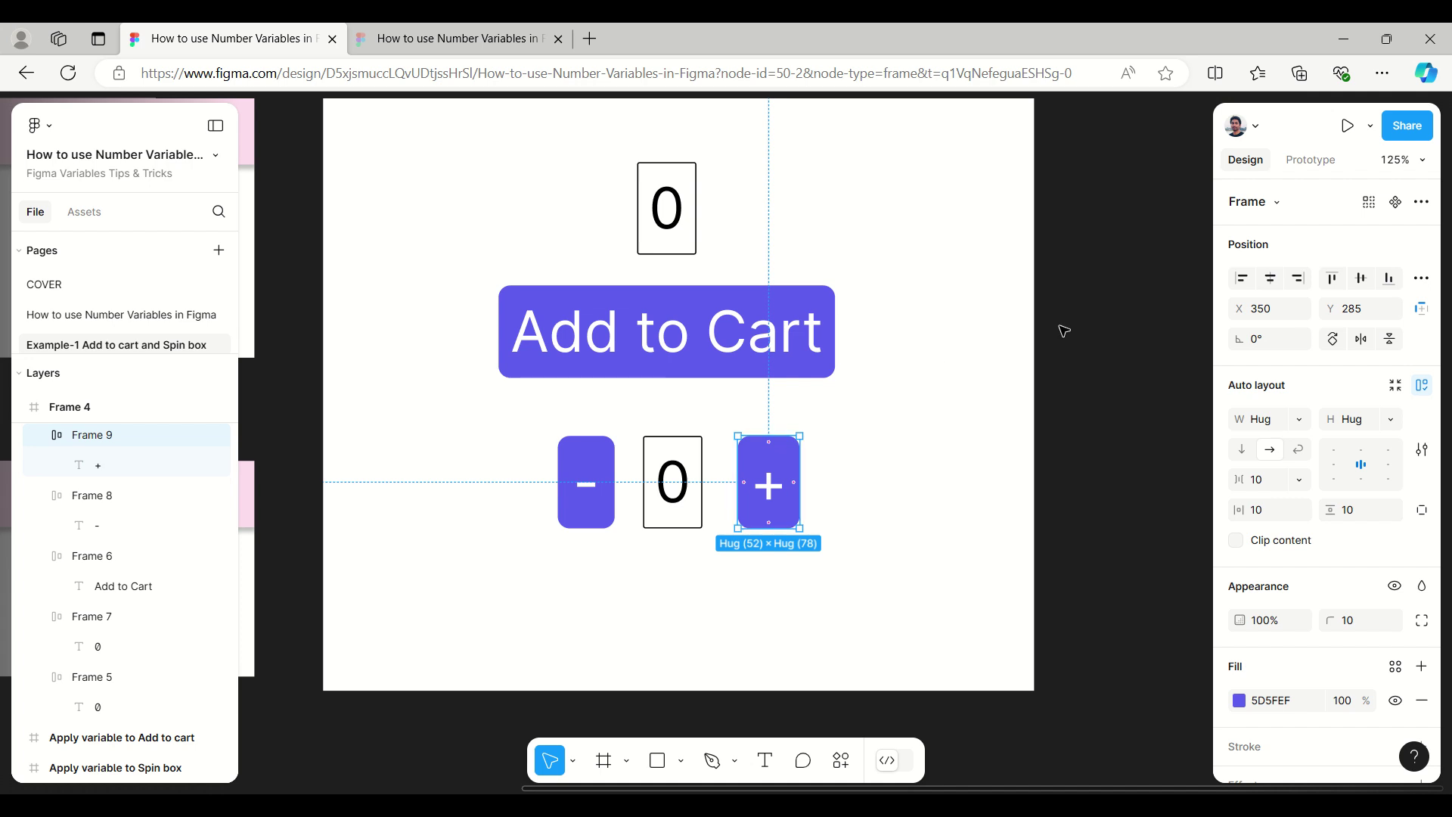
pyautogui.click(1311, 159)
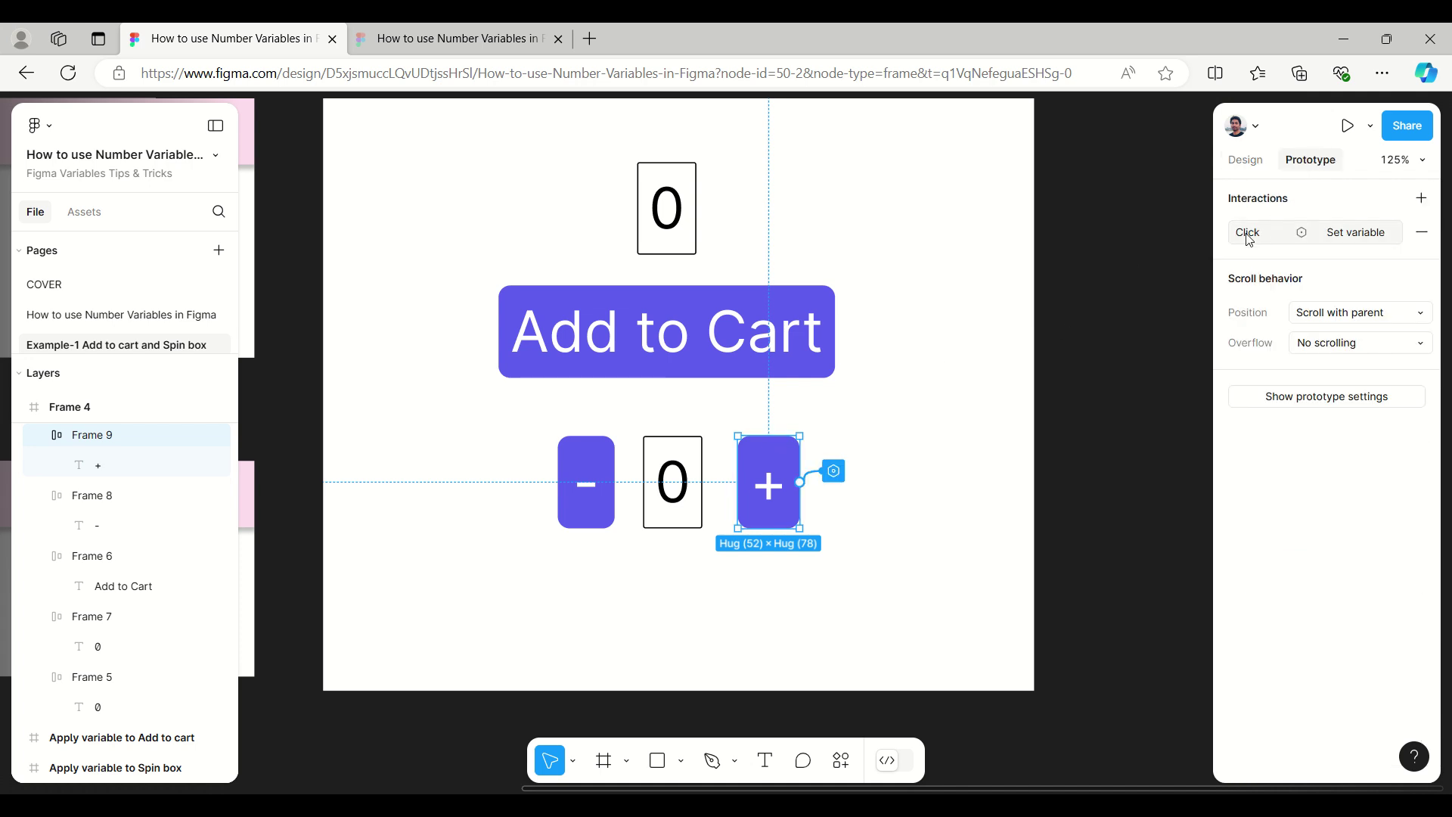
pyautogui.click(1270, 232)
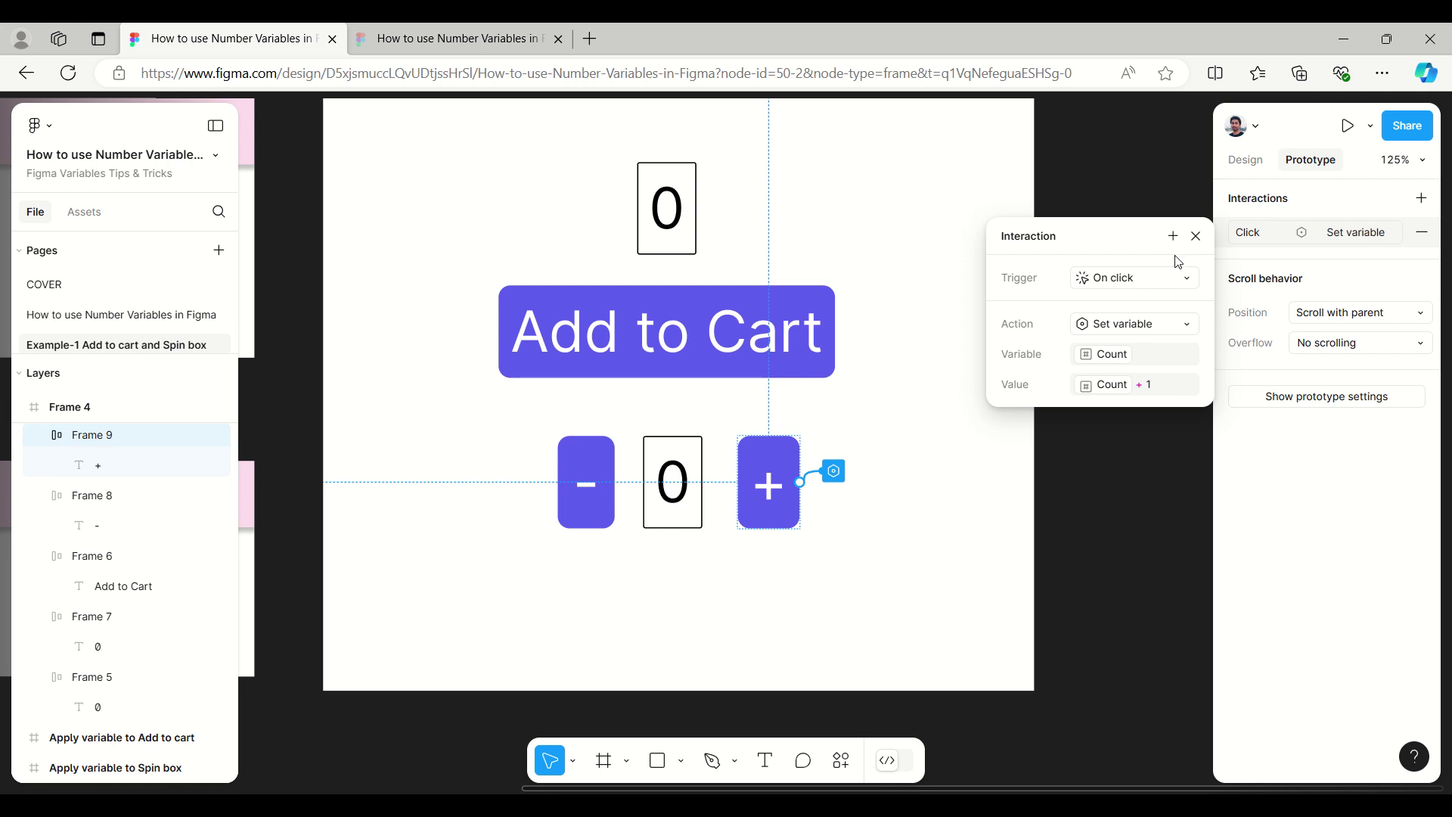
pyautogui.click(1196, 236)
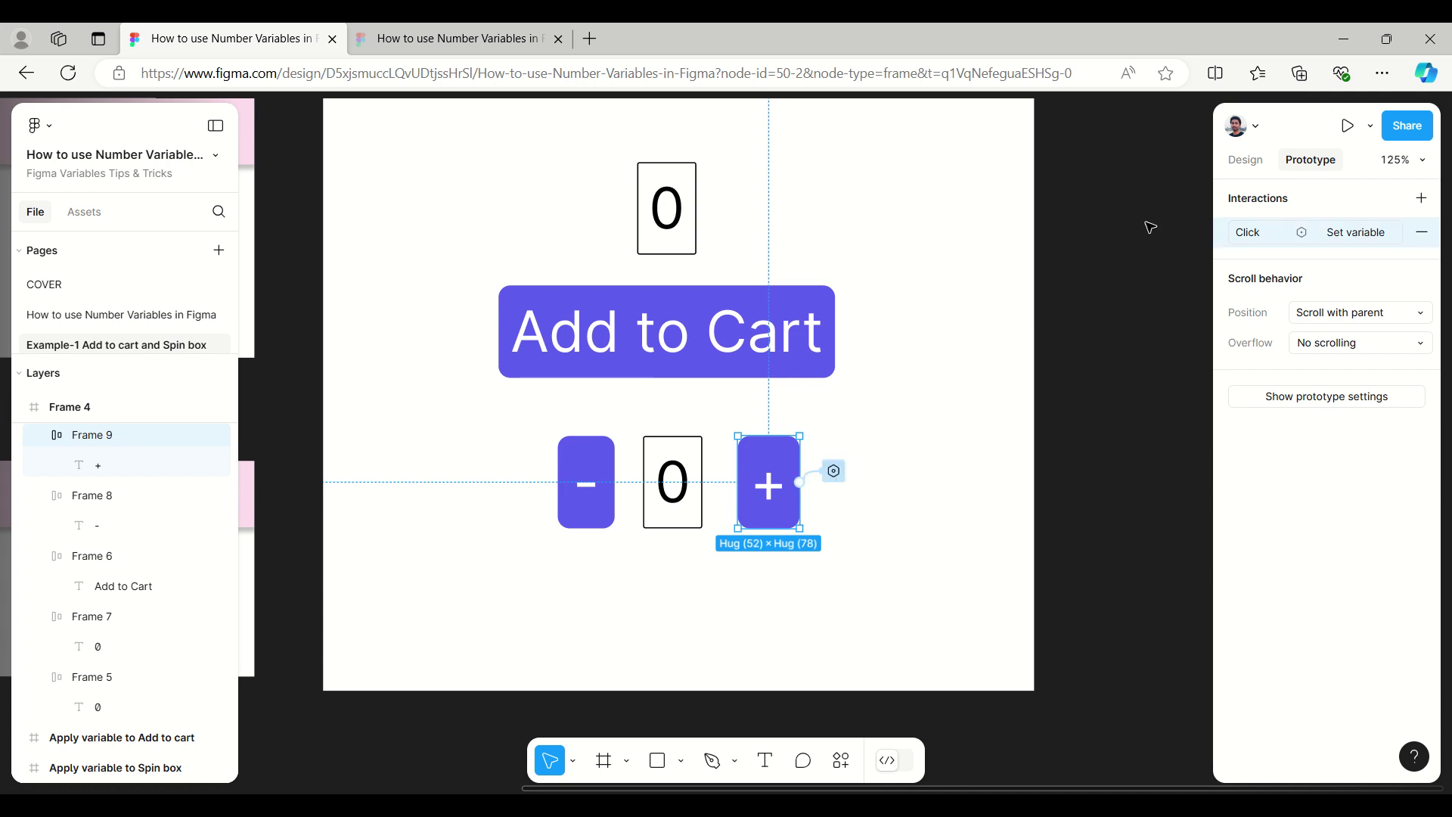
# Change the - button's click interaction so it sets the Count variable to Count - 1, and close the settings
pyautogui.click(584, 481)
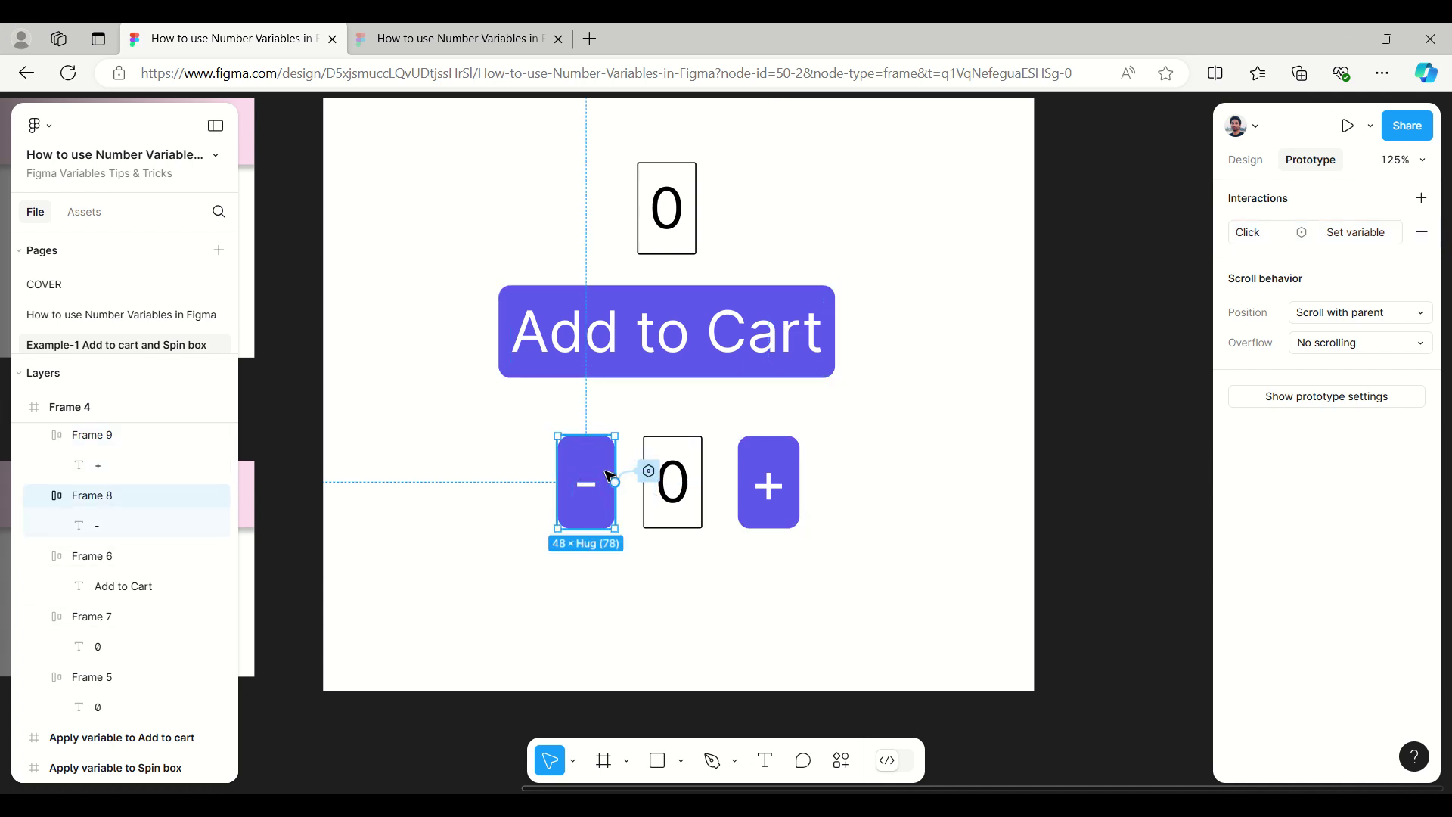
pyautogui.click(1255, 235)
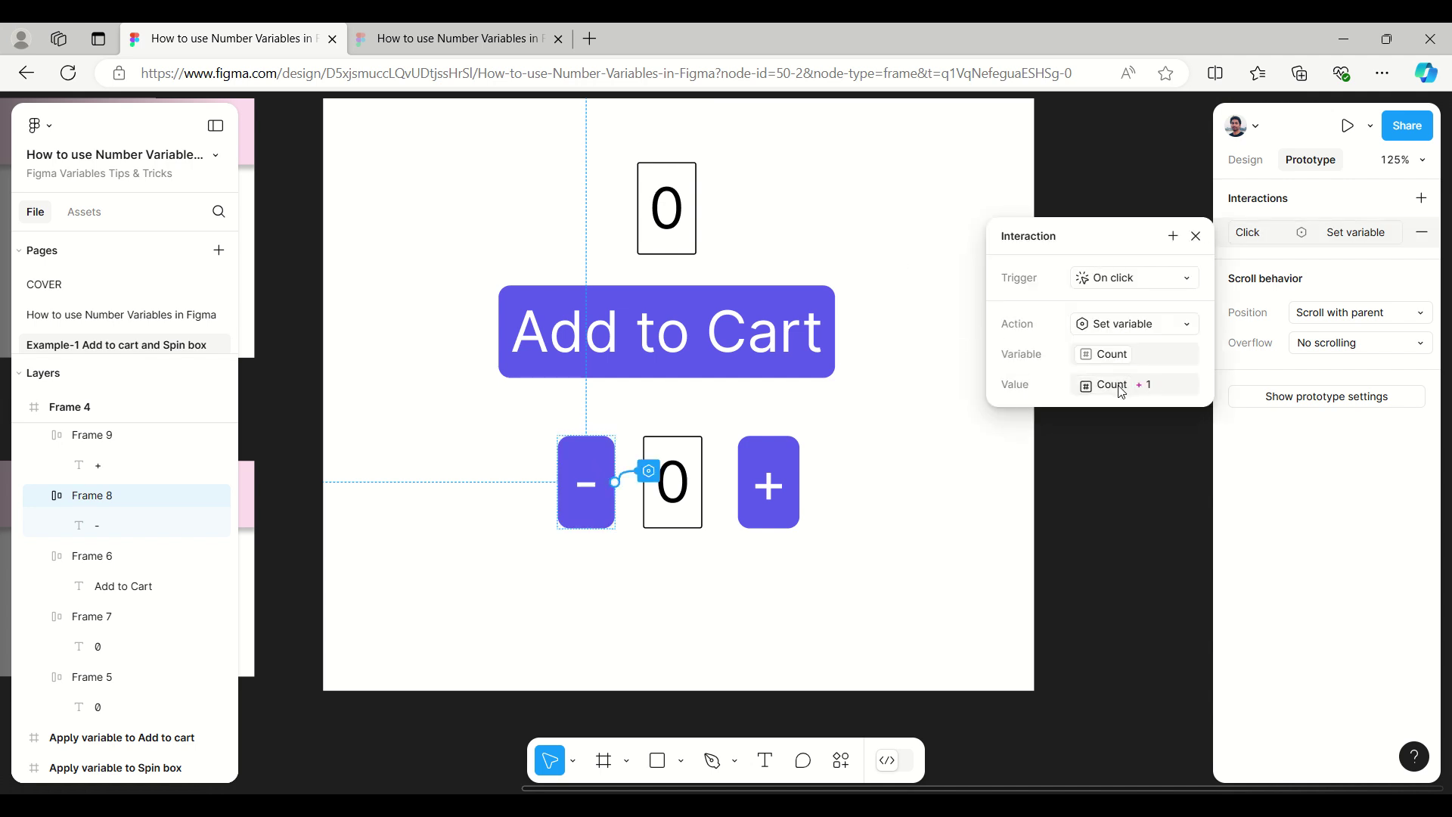
pyautogui.click(1166, 392)
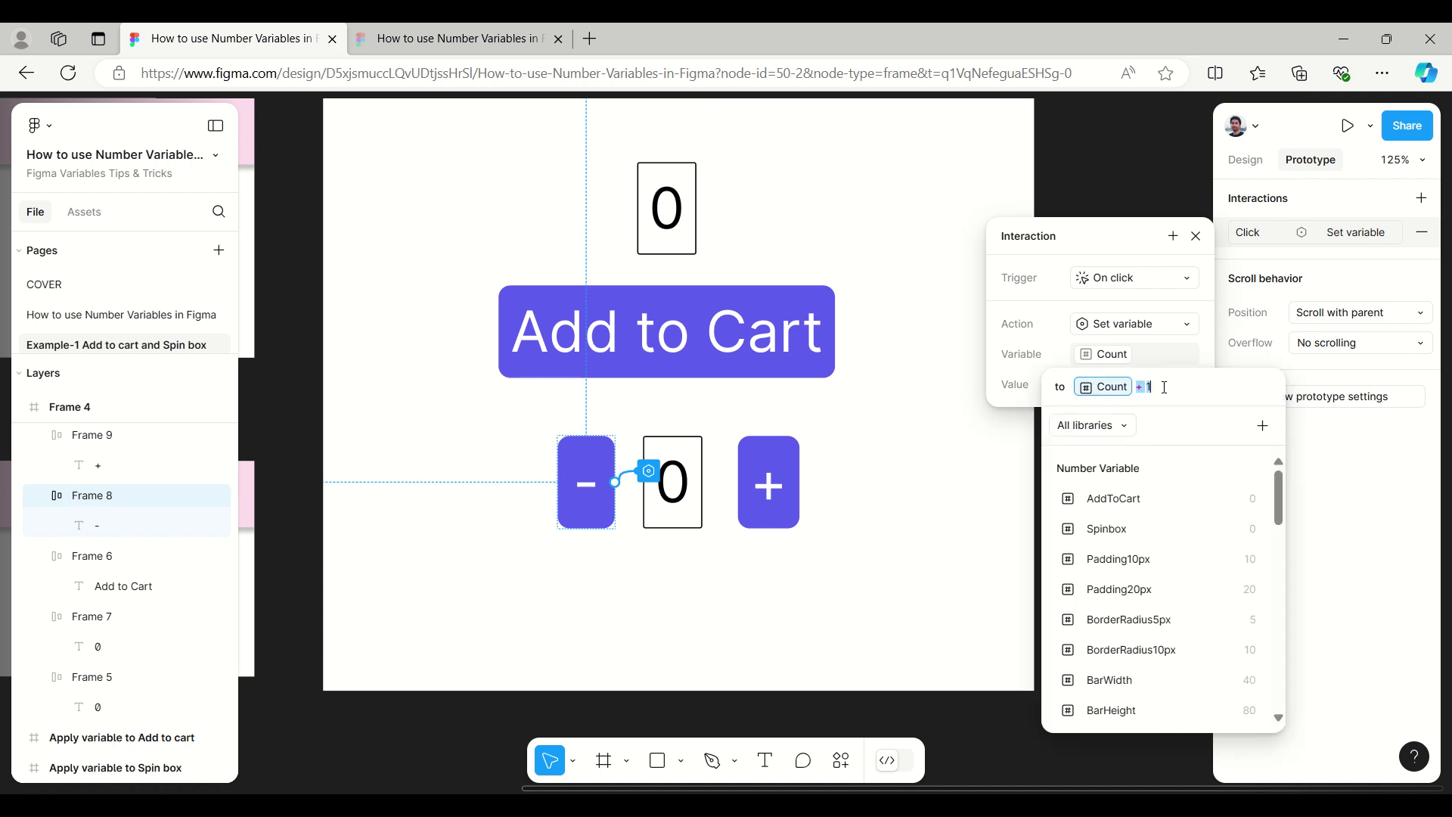
pyautogui.click(1150, 389)
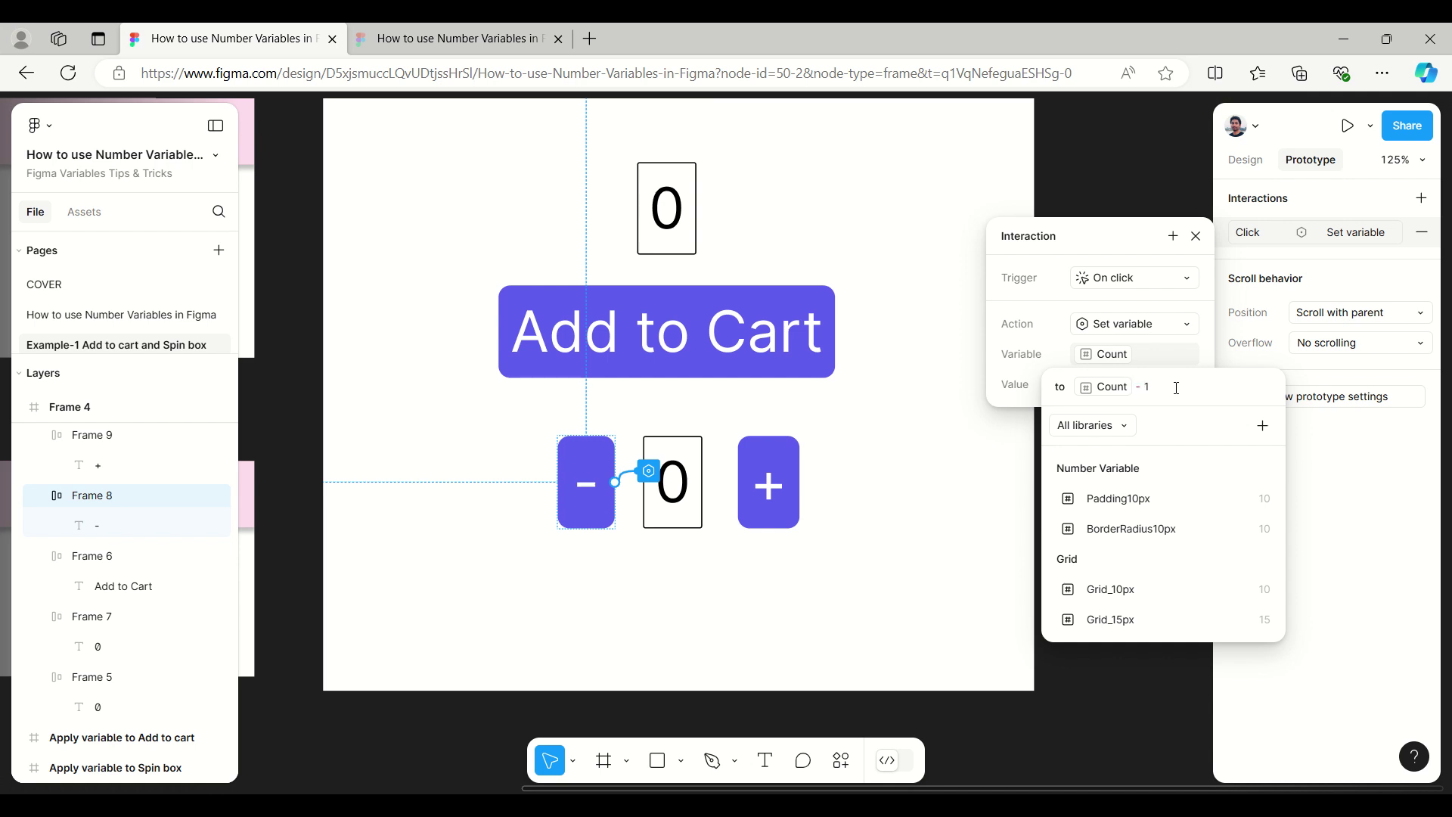
pyautogui.click(1132, 192)
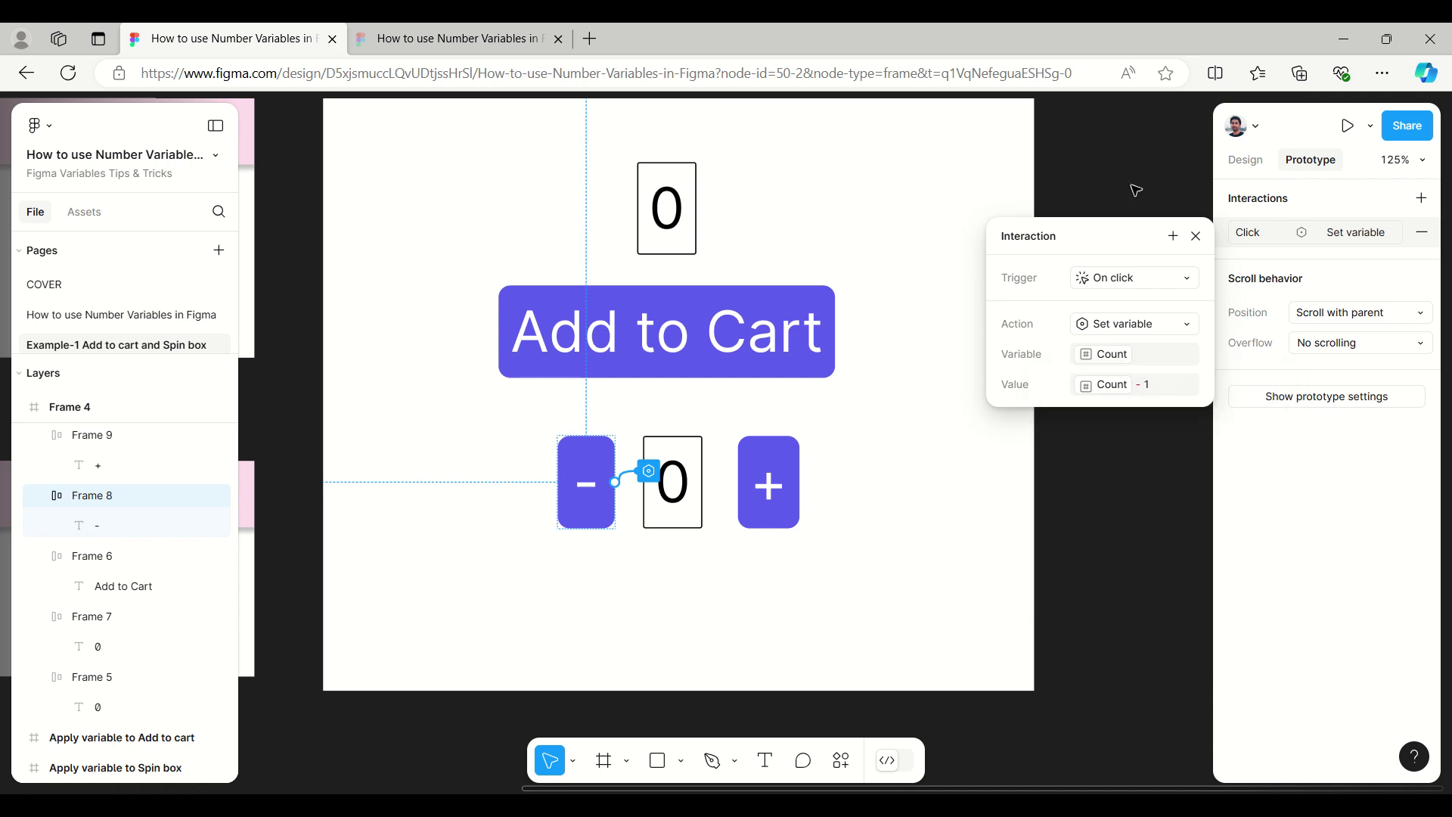
pyautogui.click(1195, 236)
# Present Frame 4 as a prototype in a new browser tab
pyautogui.scroll(3, 600, 346)
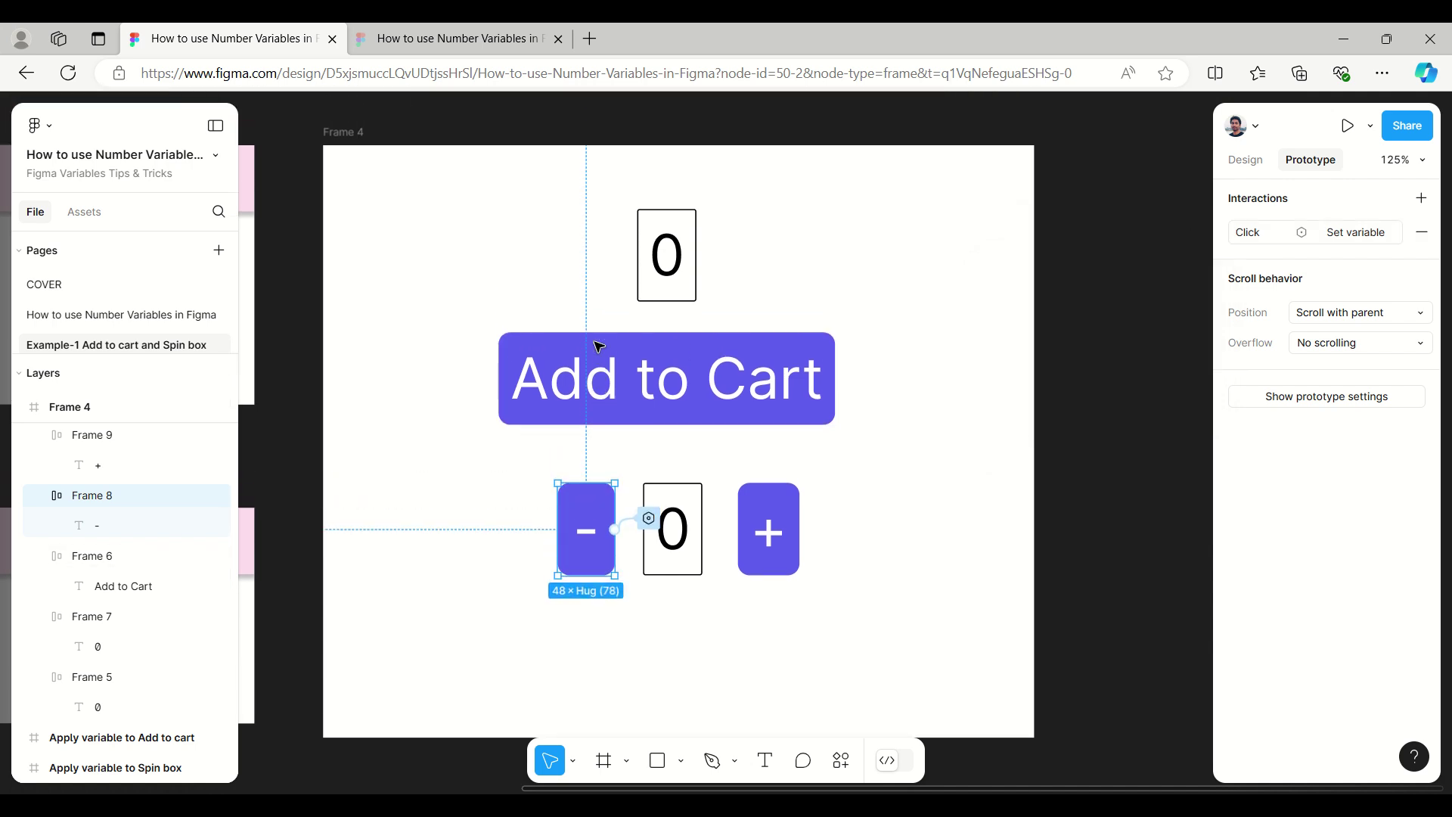
pyautogui.click(385, 176)
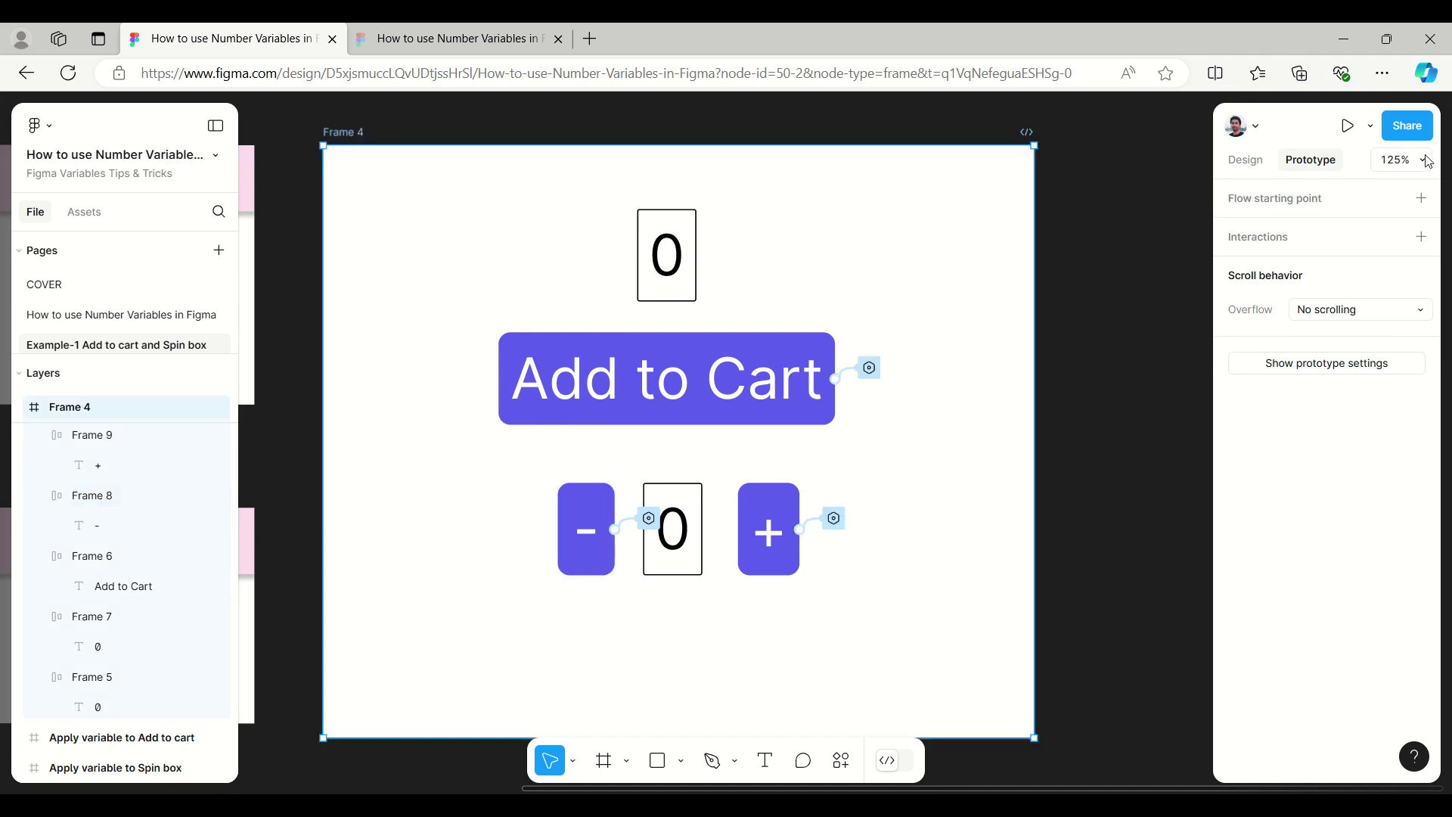
pyautogui.click(1371, 126)
pyautogui.click(1318, 161)
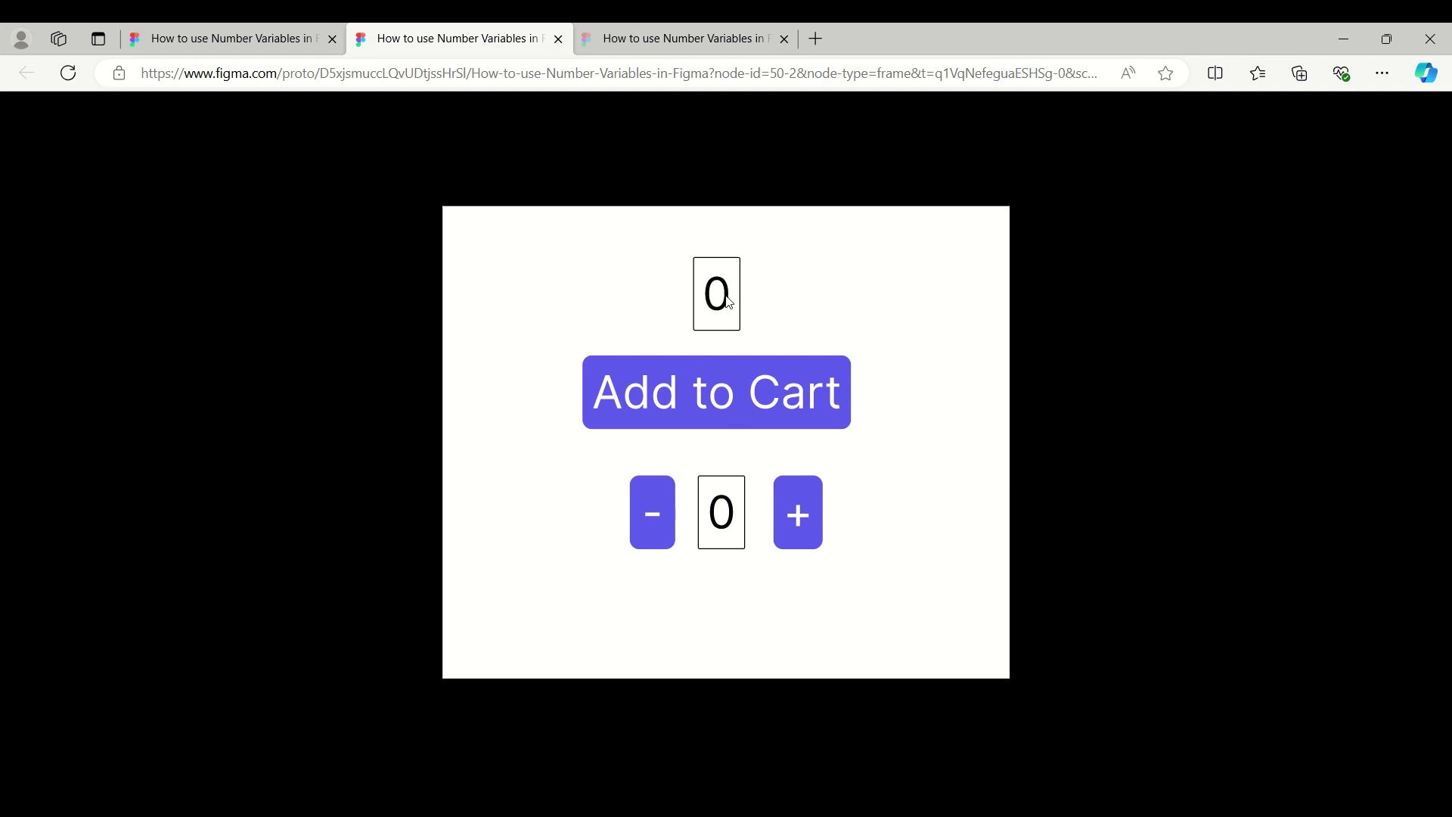
# Test the prototype's spin box by repeatedly incrementing with the + button and decrementing with the - button
pyautogui.click(800, 517)
pyautogui.doubleClick(800, 517)
pyautogui.doubleClick(799, 517)
pyautogui.tripleClick(799, 517)
pyautogui.doubleClick(799, 517)
pyautogui.doubleClick(799, 517)
pyautogui.doubleClick(663, 517)
pyautogui.doubleClick(663, 517)
pyautogui.tripleClick(663, 517)
pyautogui.doubleClick(664, 517)
pyautogui.doubleClick(663, 518)
pyautogui.doubleClick(663, 517)
pyautogui.doubleClick(664, 518)
pyautogui.doubleClick(663, 517)
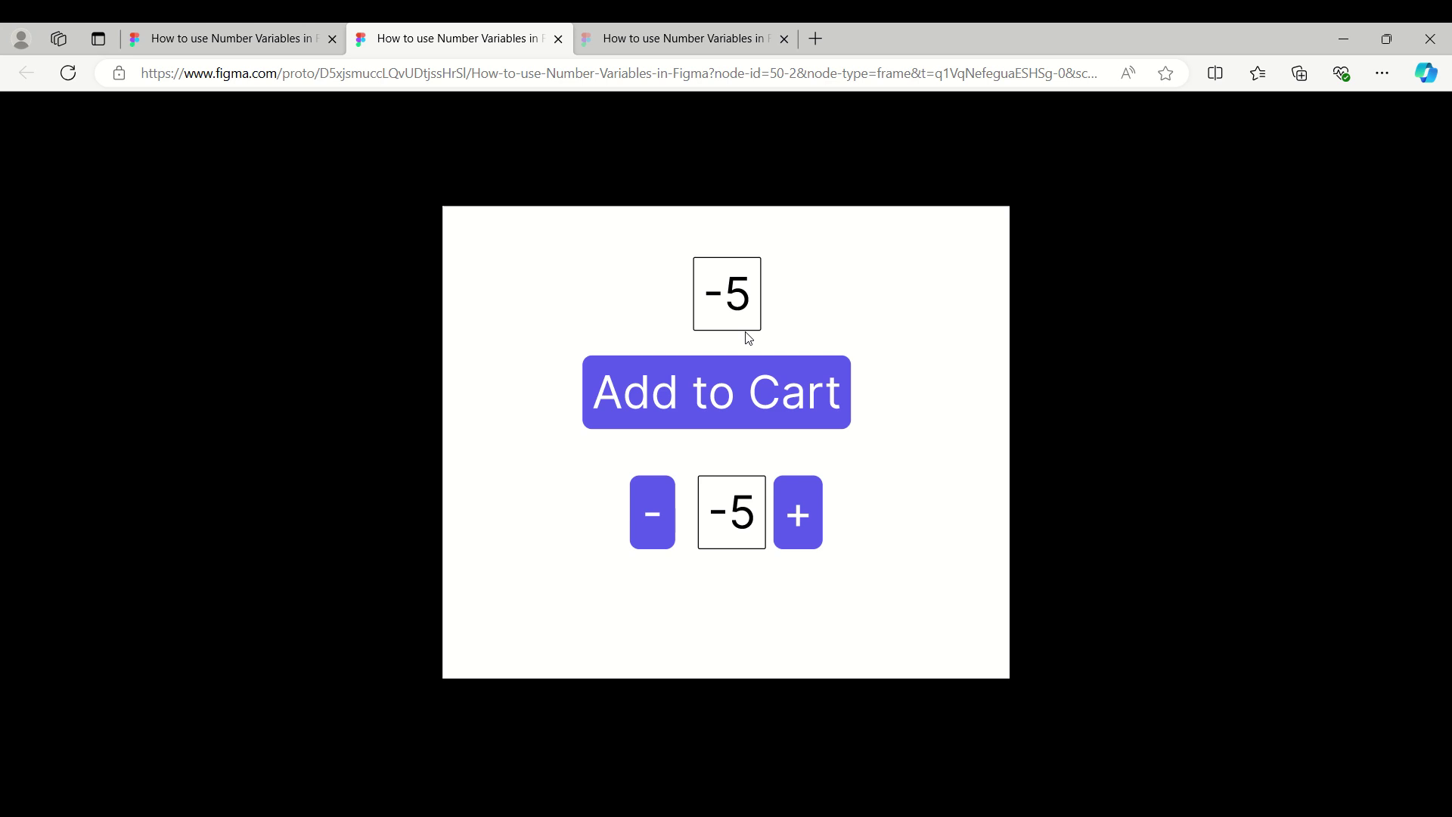
# Return to the design file, duplicate the Count variable in the Example collection and rename the copy SpinBoxCount
pyautogui.hotkey('ctrl', 'shift', 'Tab')
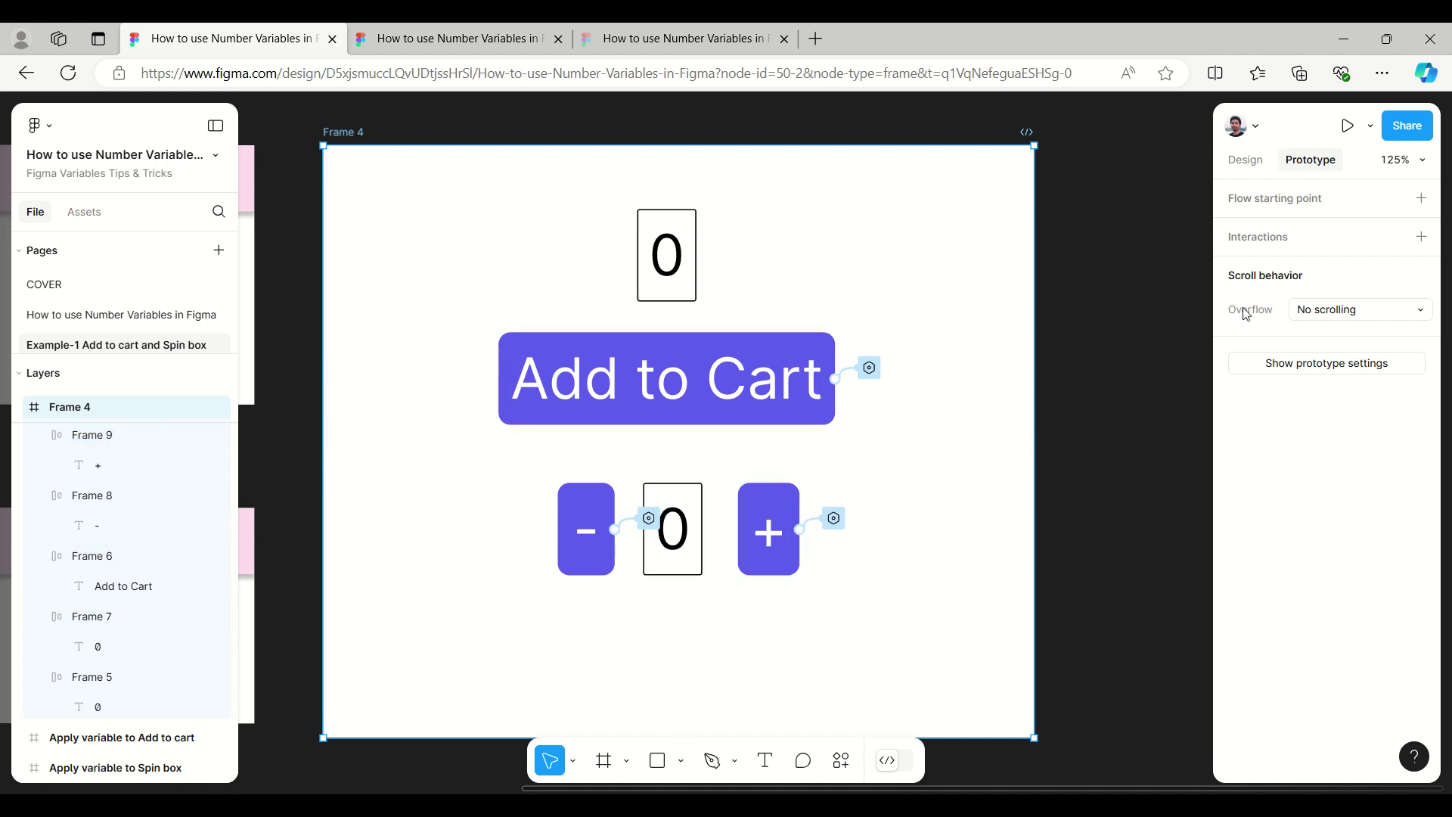
pyautogui.click(1131, 303)
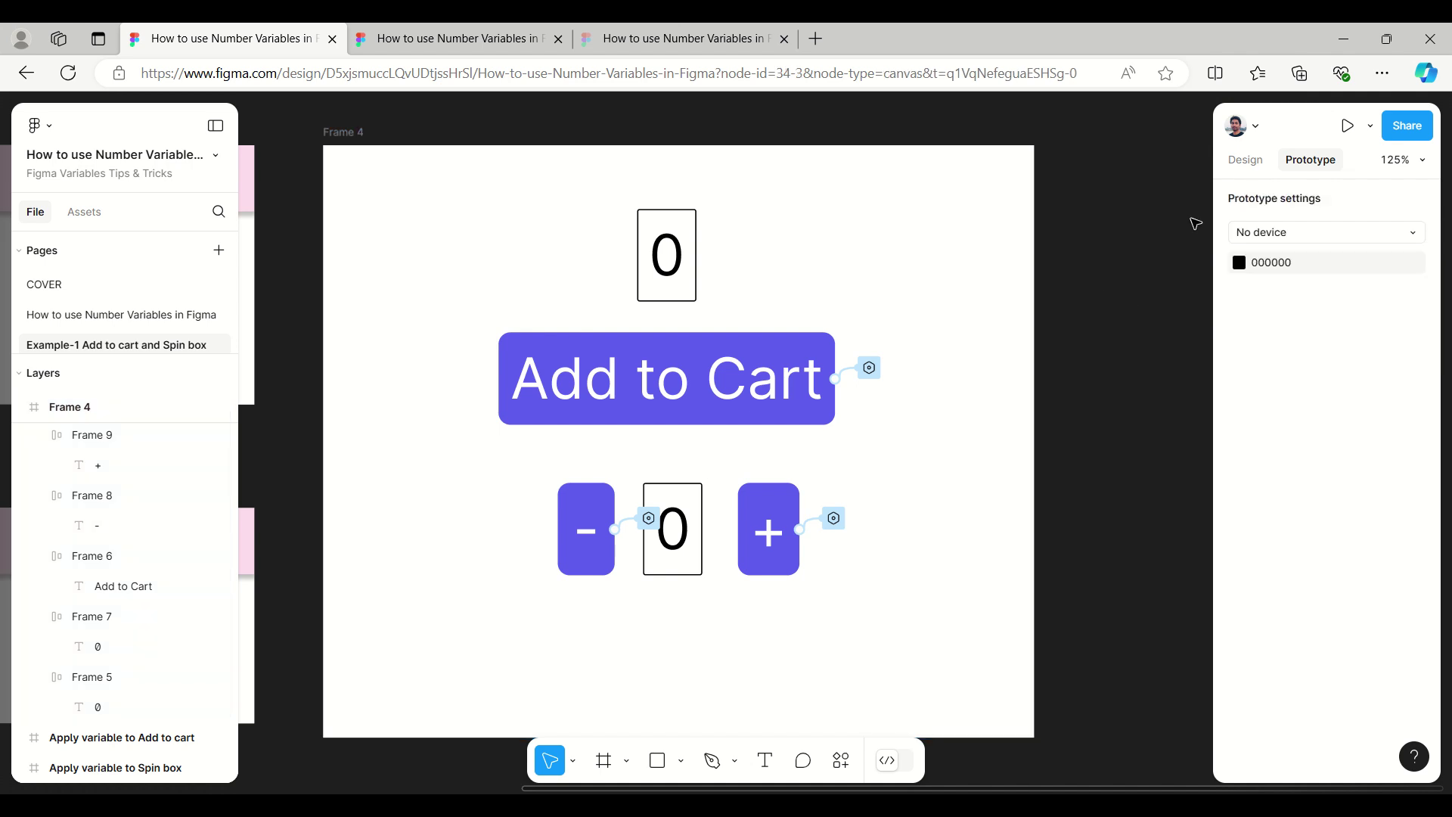
pyautogui.click(1243, 163)
pyautogui.click(1261, 282)
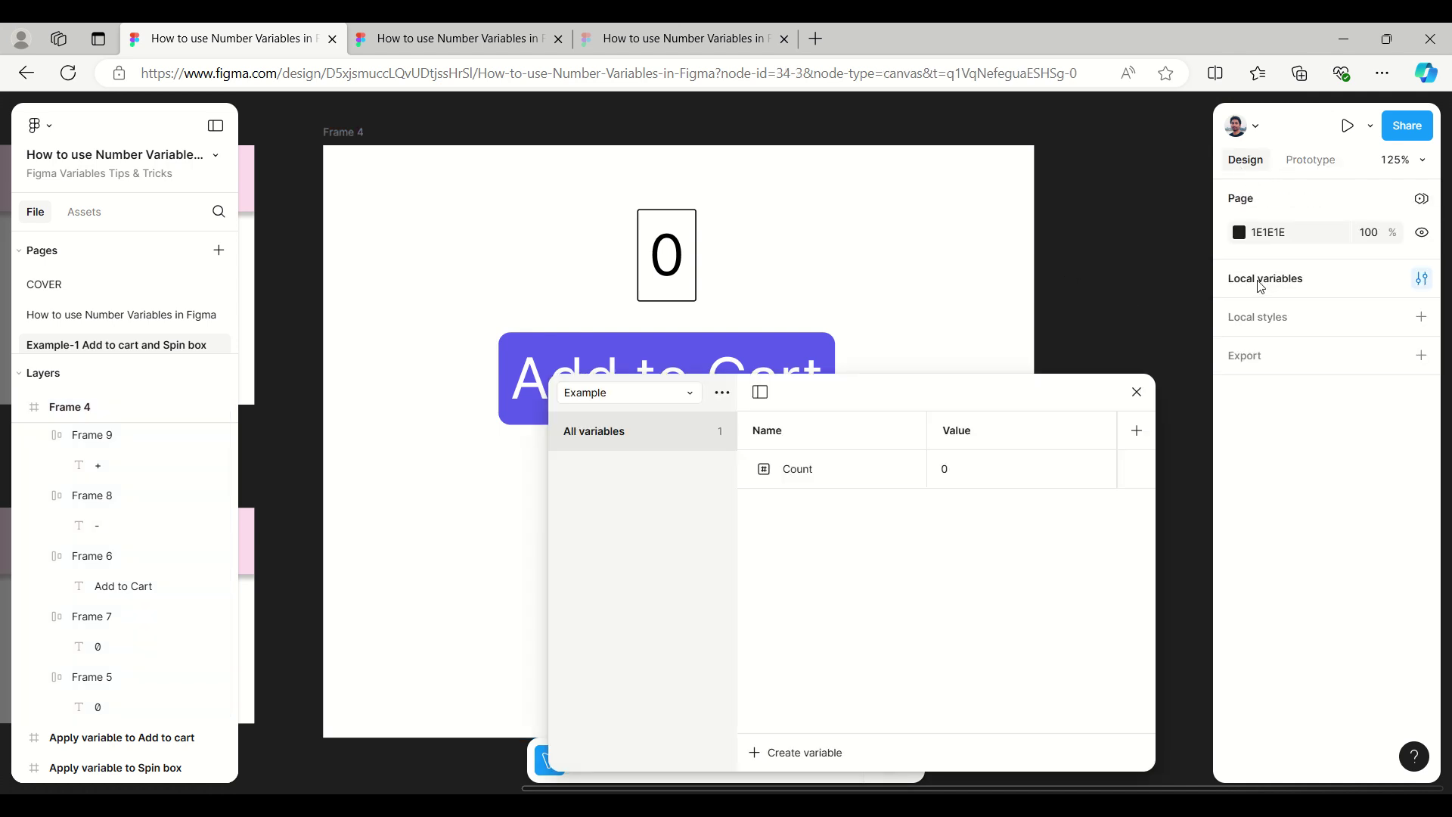
pyautogui.rightClick(813, 471)
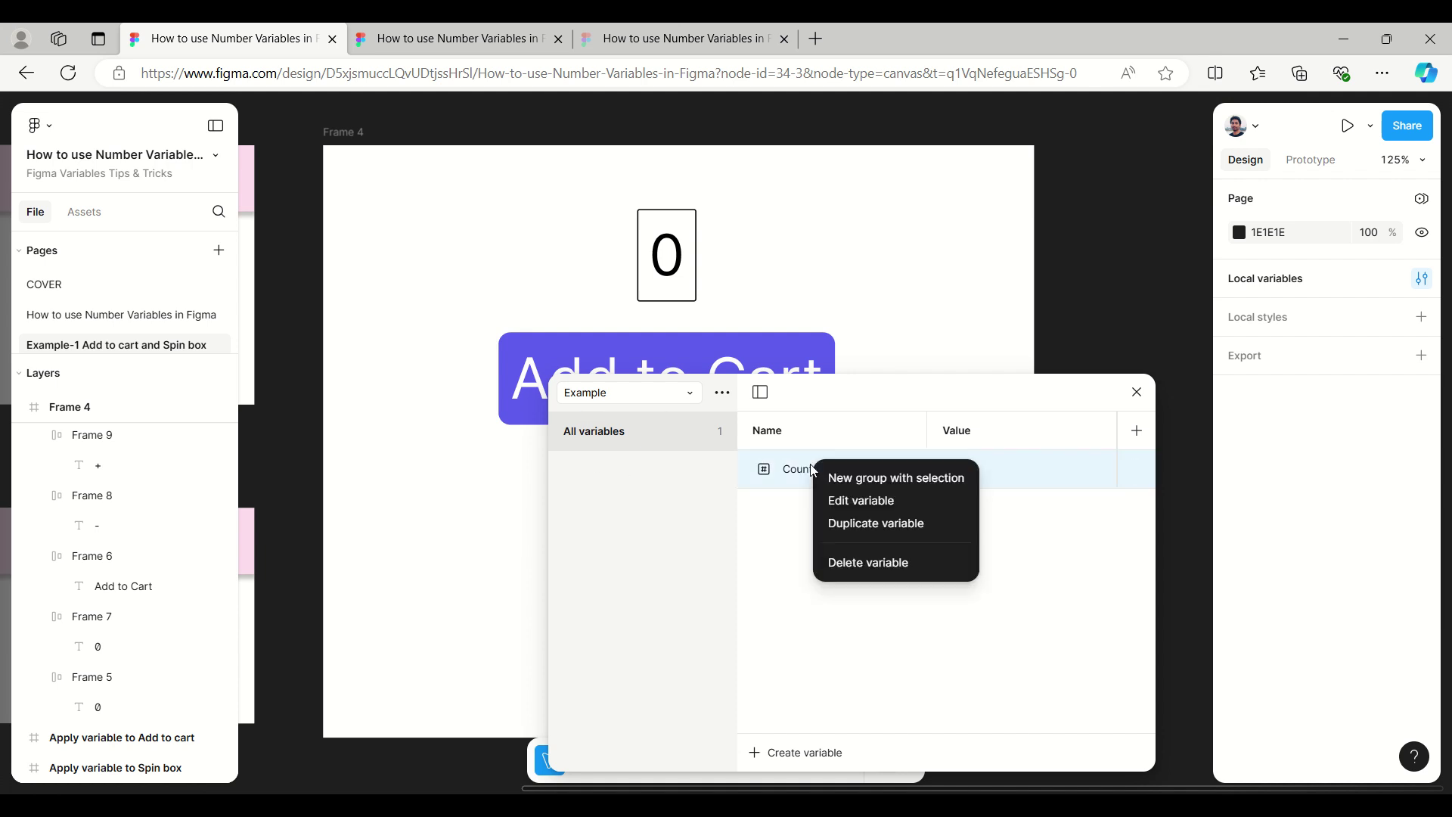
pyautogui.click(830, 521)
pyautogui.click(819, 511)
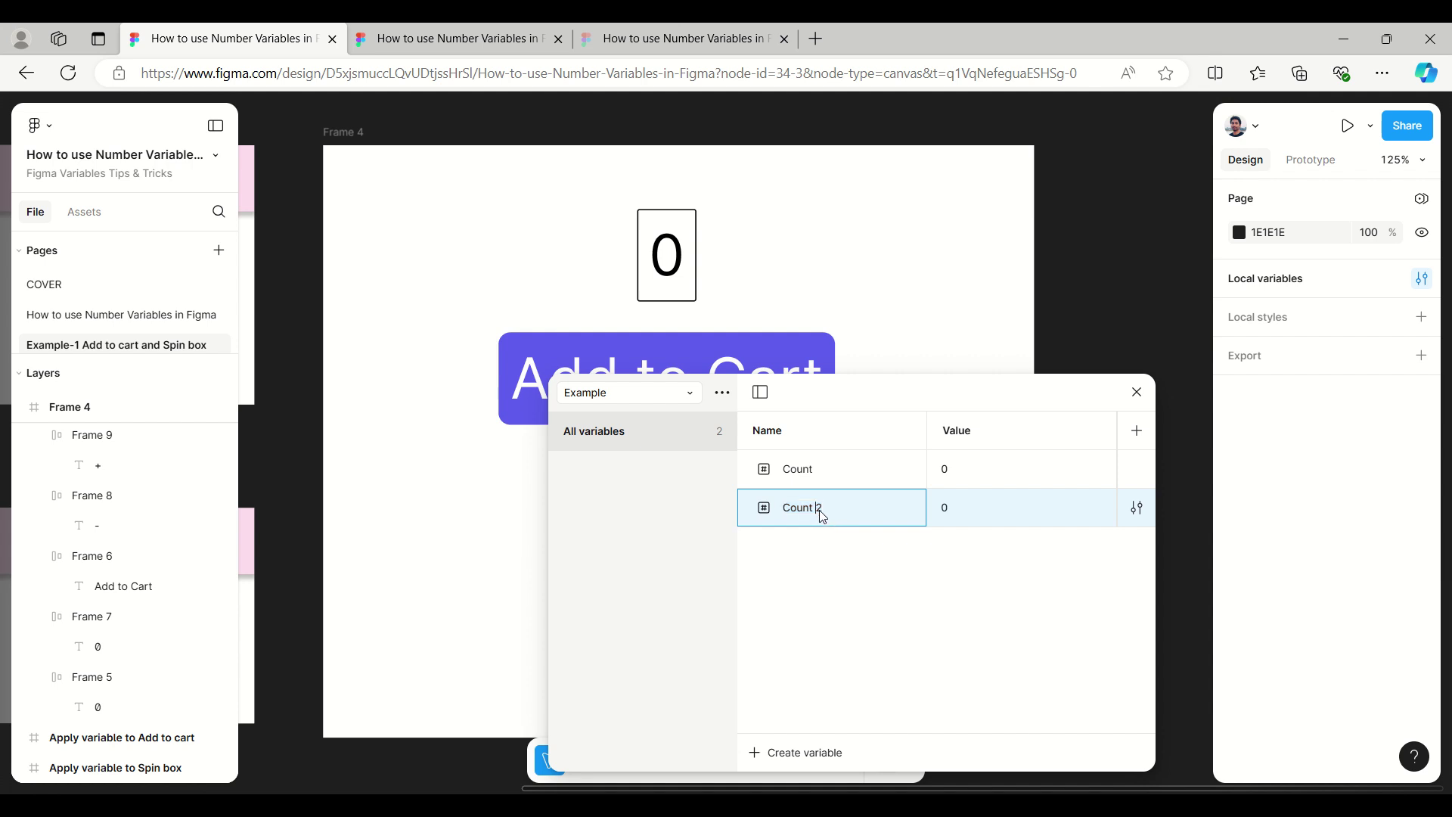
pyautogui.moveTo(824, 514); pyautogui.dragTo(788, 514)
pyautogui.write('Sp')
# Set the SpinBoxCount variable's value to 10, moving and narrowing the variables window off the artwork, and close it
pyautogui.moveTo(937, 399); pyautogui.dragTo(943, 405)
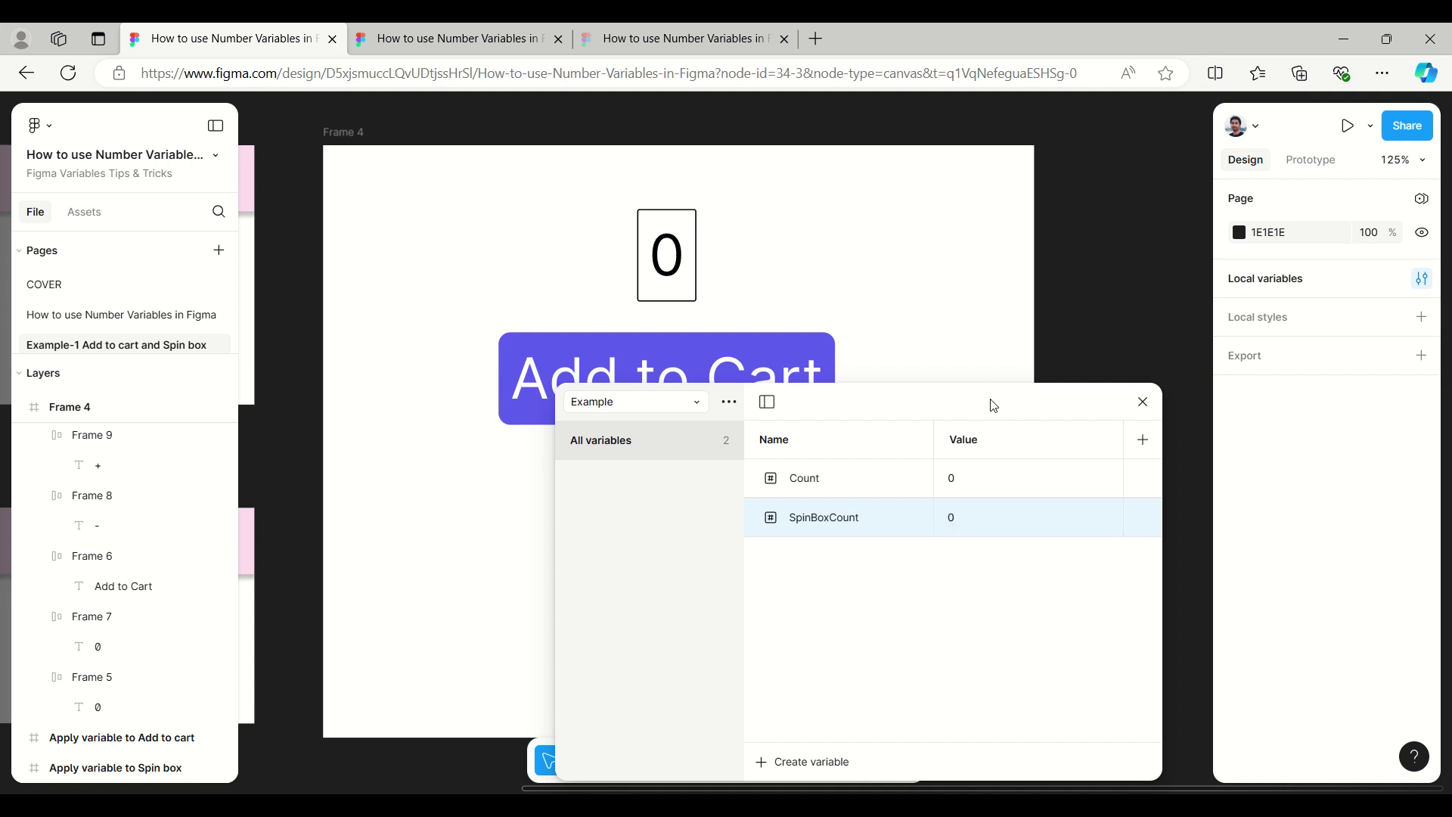
pyautogui.moveTo(989, 401); pyautogui.dragTo(1233, 340)
pyautogui.click(1027, 328)
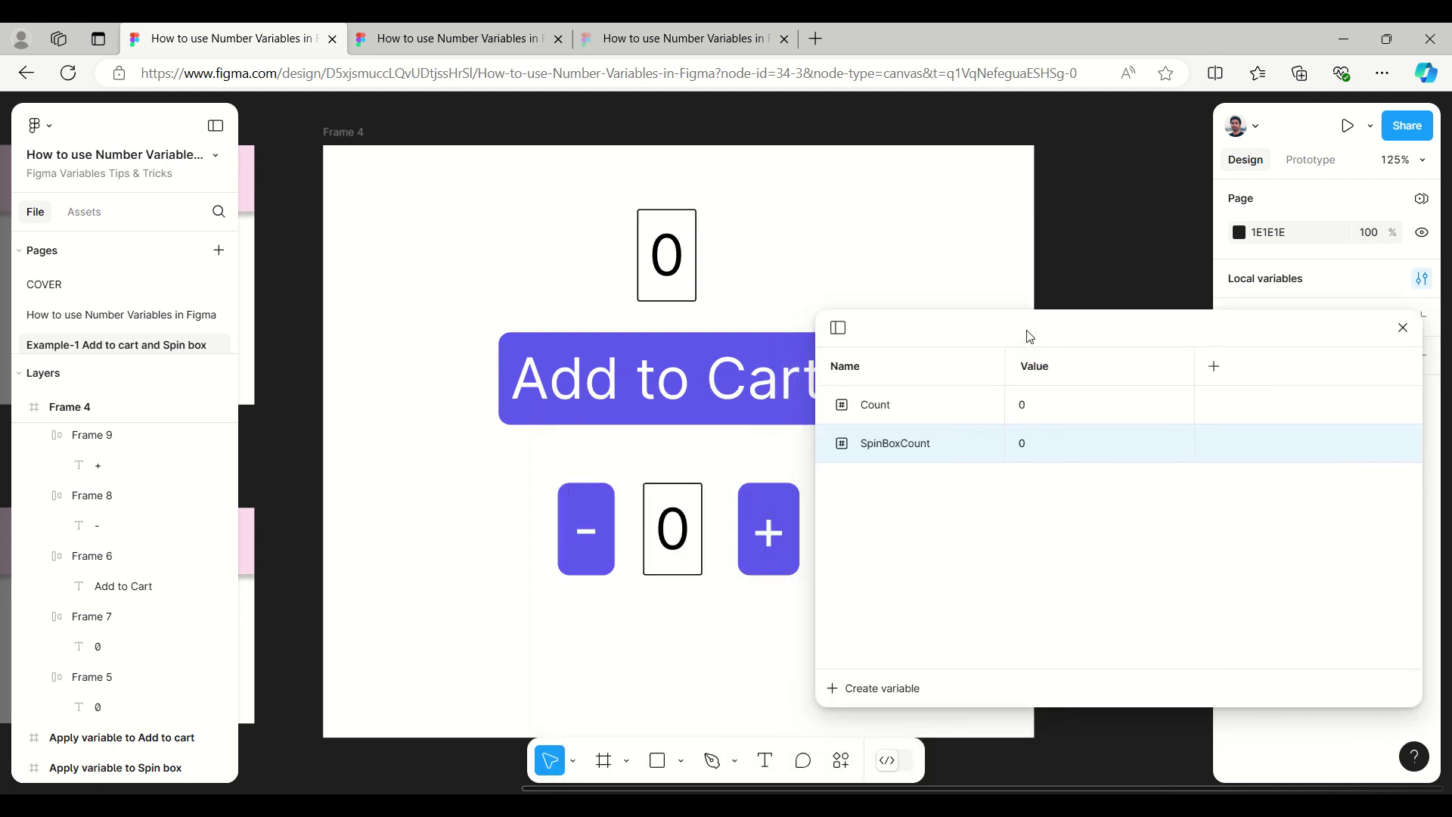
pyautogui.moveTo(1423, 381); pyautogui.dragTo(1205, 382)
pyautogui.moveTo(1054, 334); pyautogui.dragTo(1248, 335)
pyautogui.click(1225, 448)
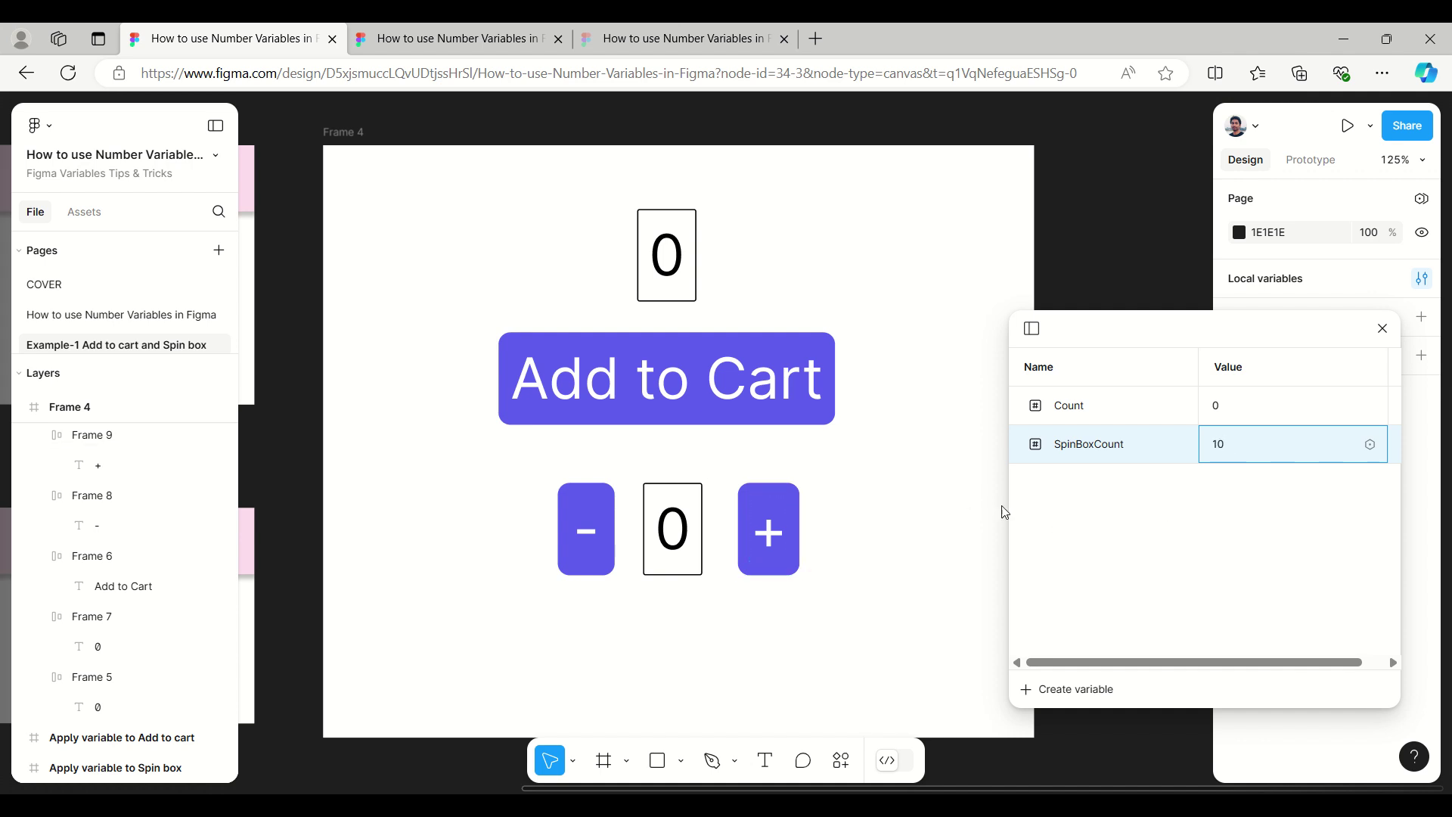
pyautogui.click(1387, 334)
# Detach Count from the text in the lower number box and bind that text to the SpinBoxCount variable
pyautogui.click(683, 540)
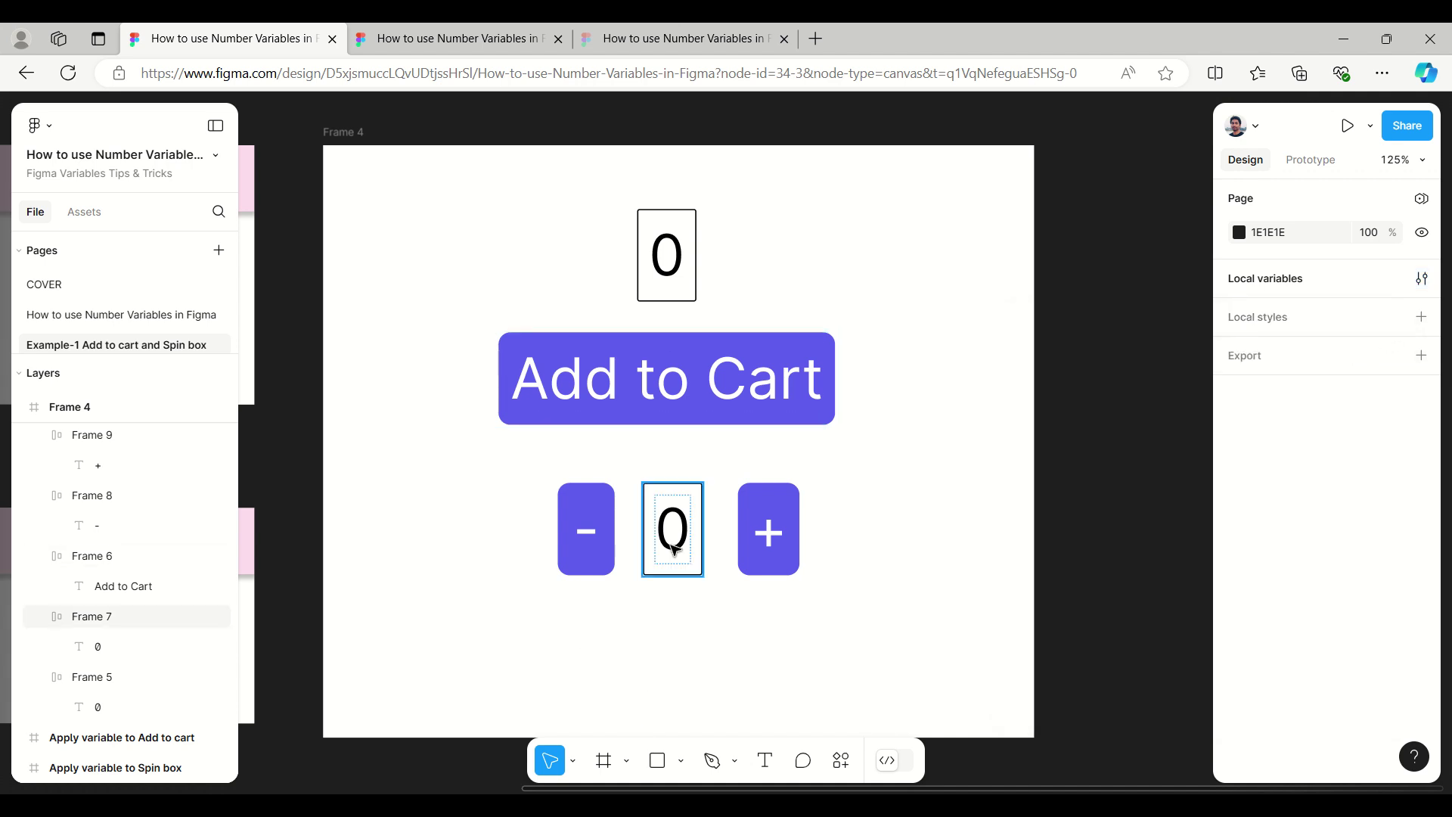
pyautogui.click(683, 540)
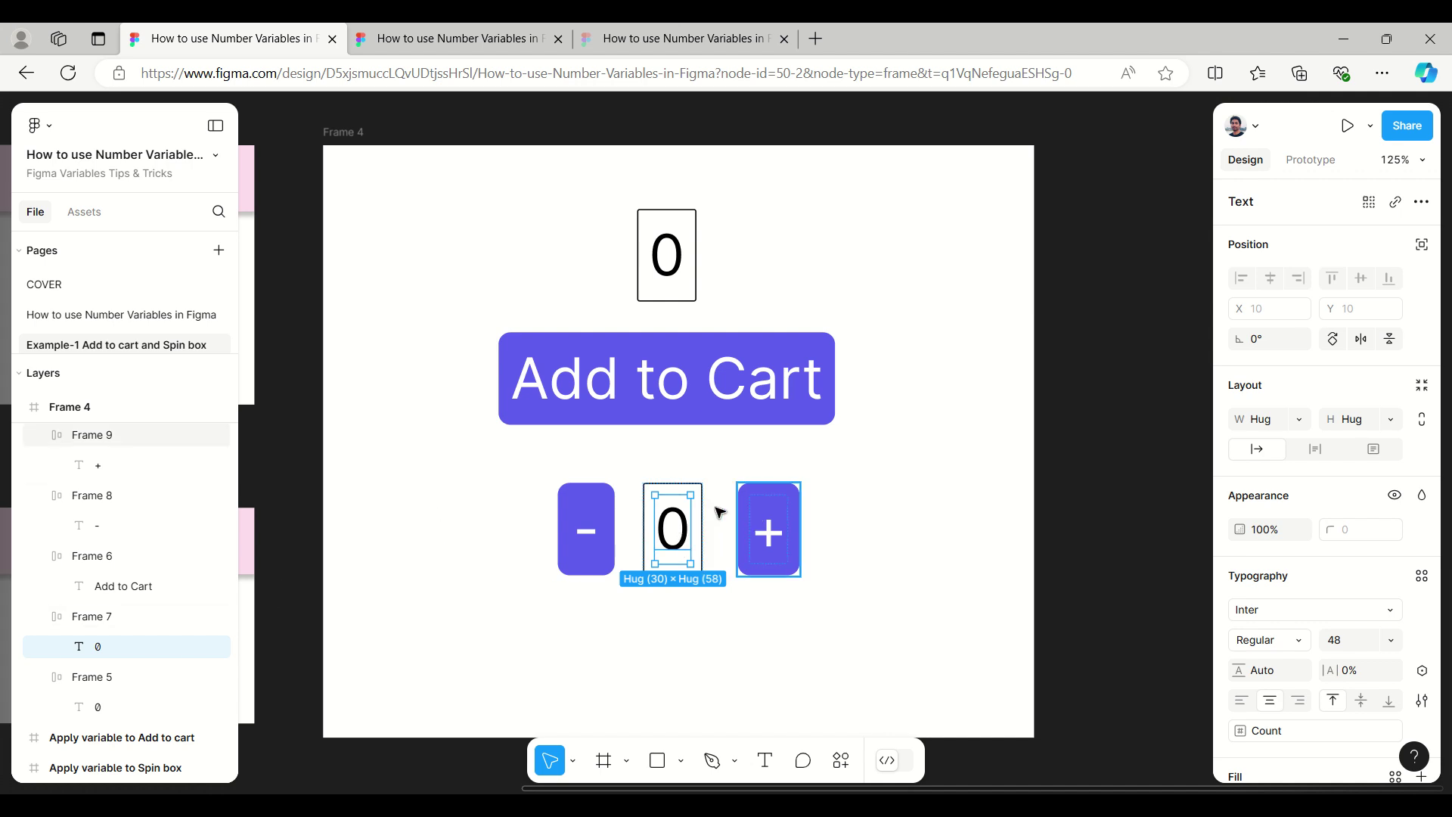
pyautogui.scroll(-3, 1396, 456)
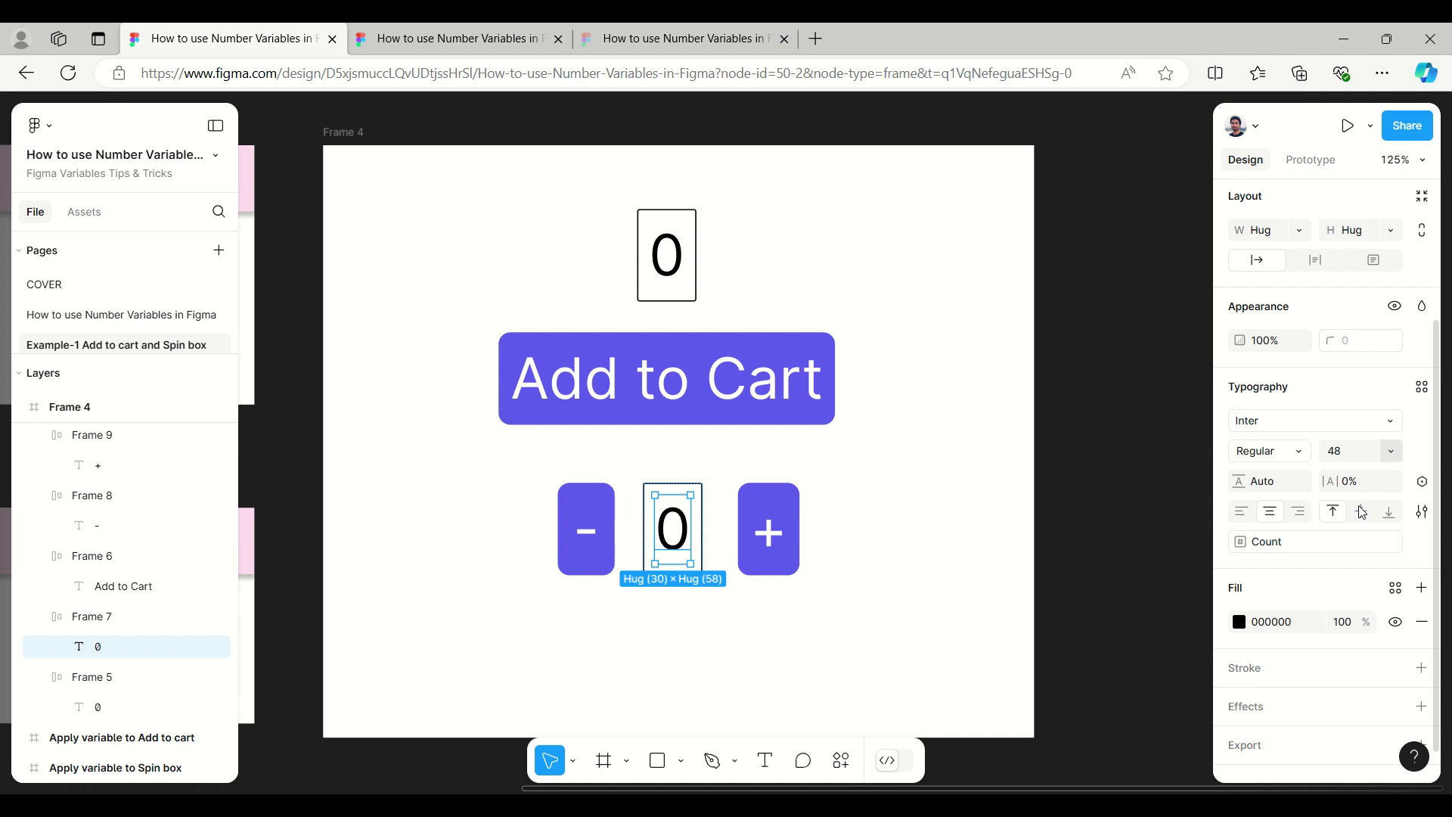
pyautogui.click(1424, 544)
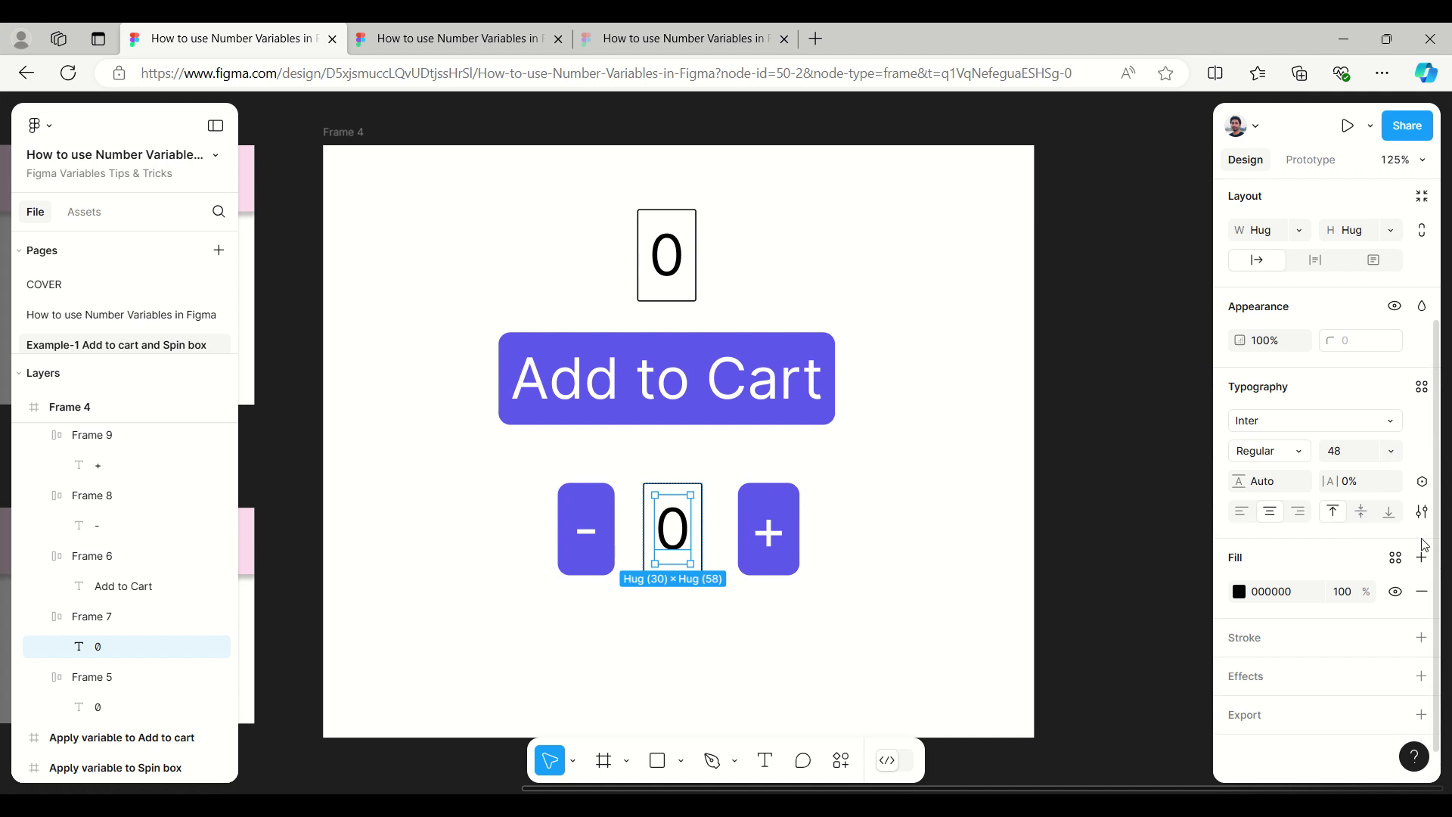
pyautogui.click(1426, 484)
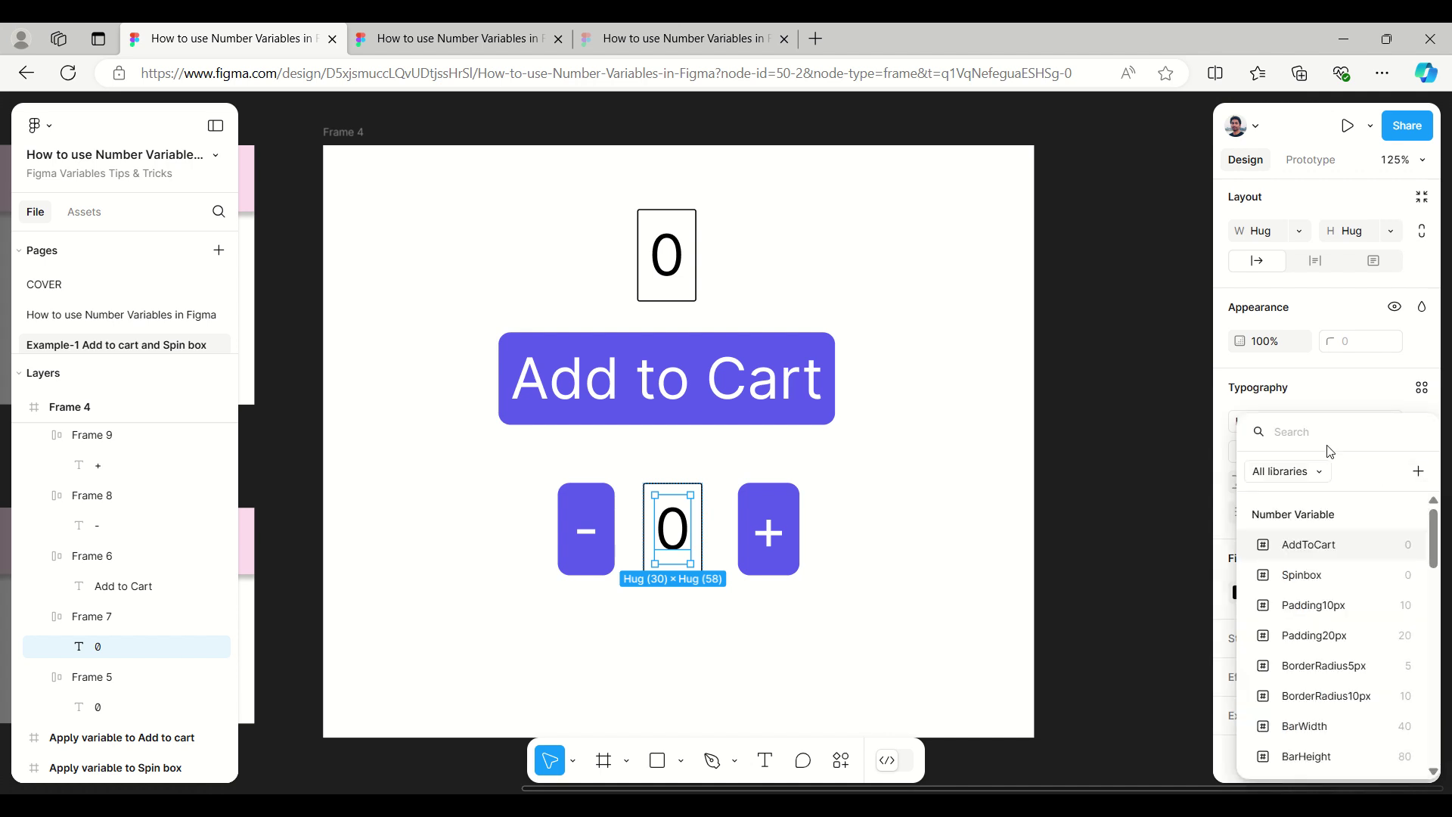
pyautogui.write('sp')
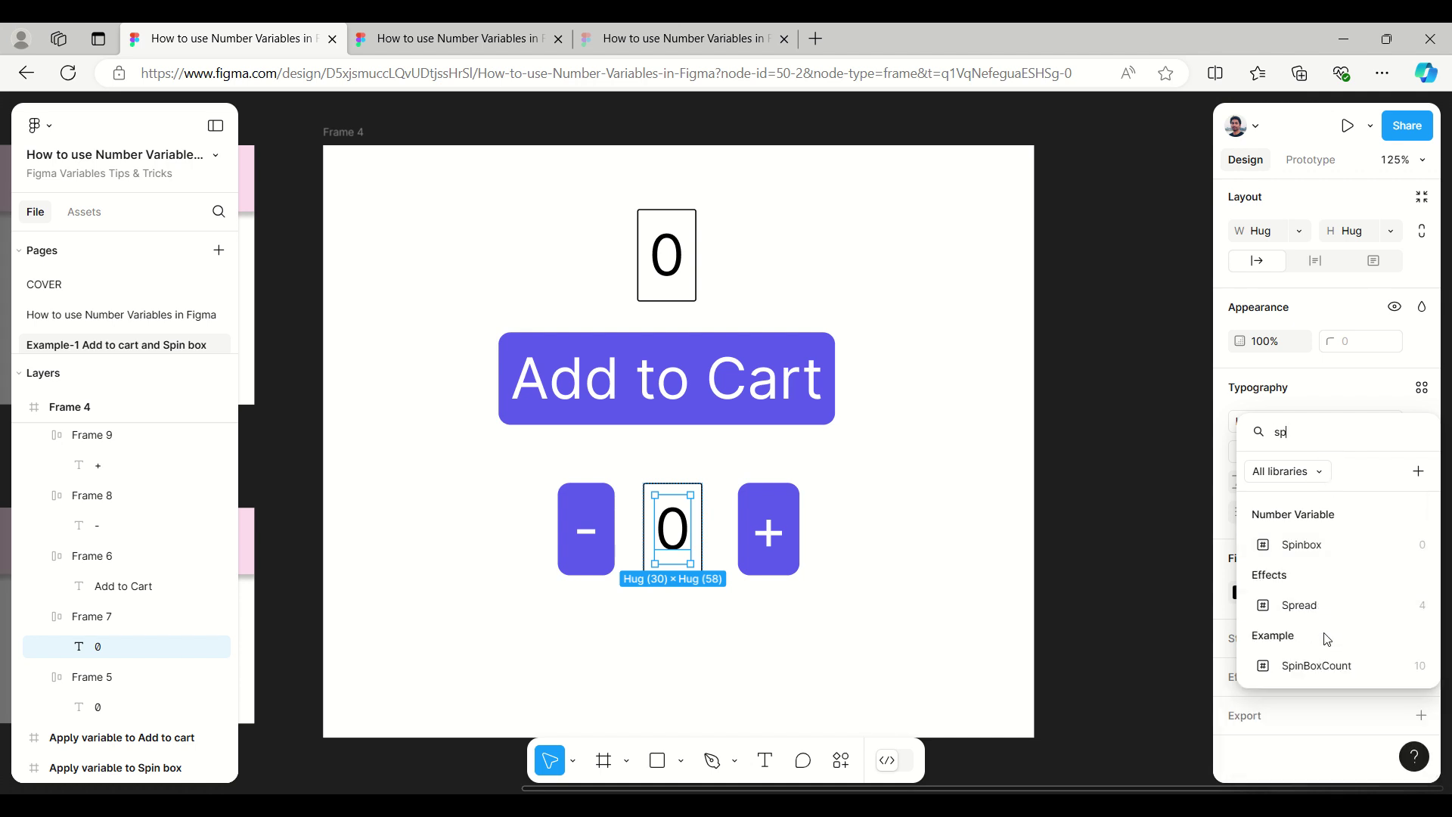
pyautogui.click(1329, 667)
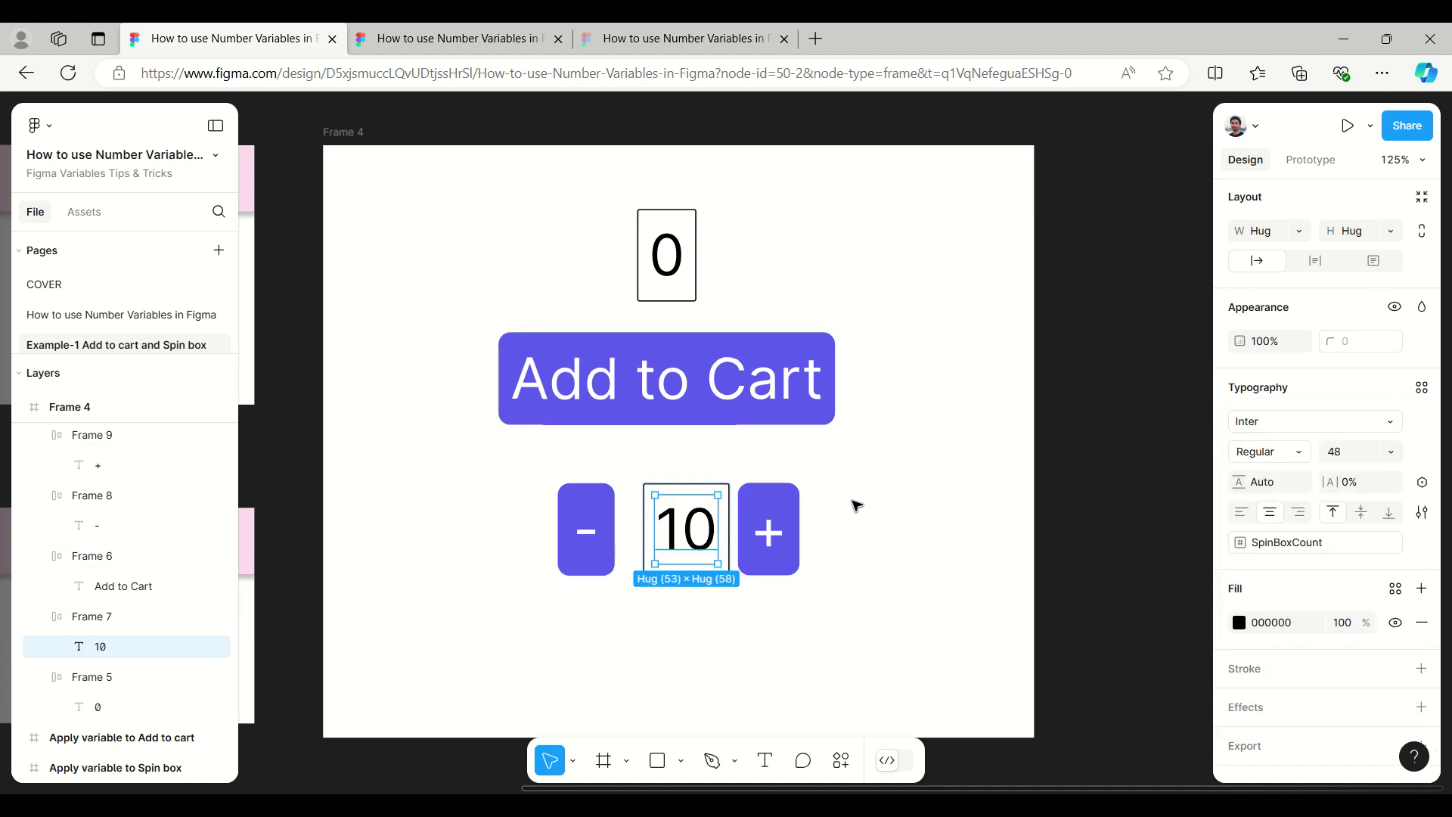
# Shift the lower number box slightly toward the - button so it sits evenly between the two buttons
pyautogui.click(1096, 490)
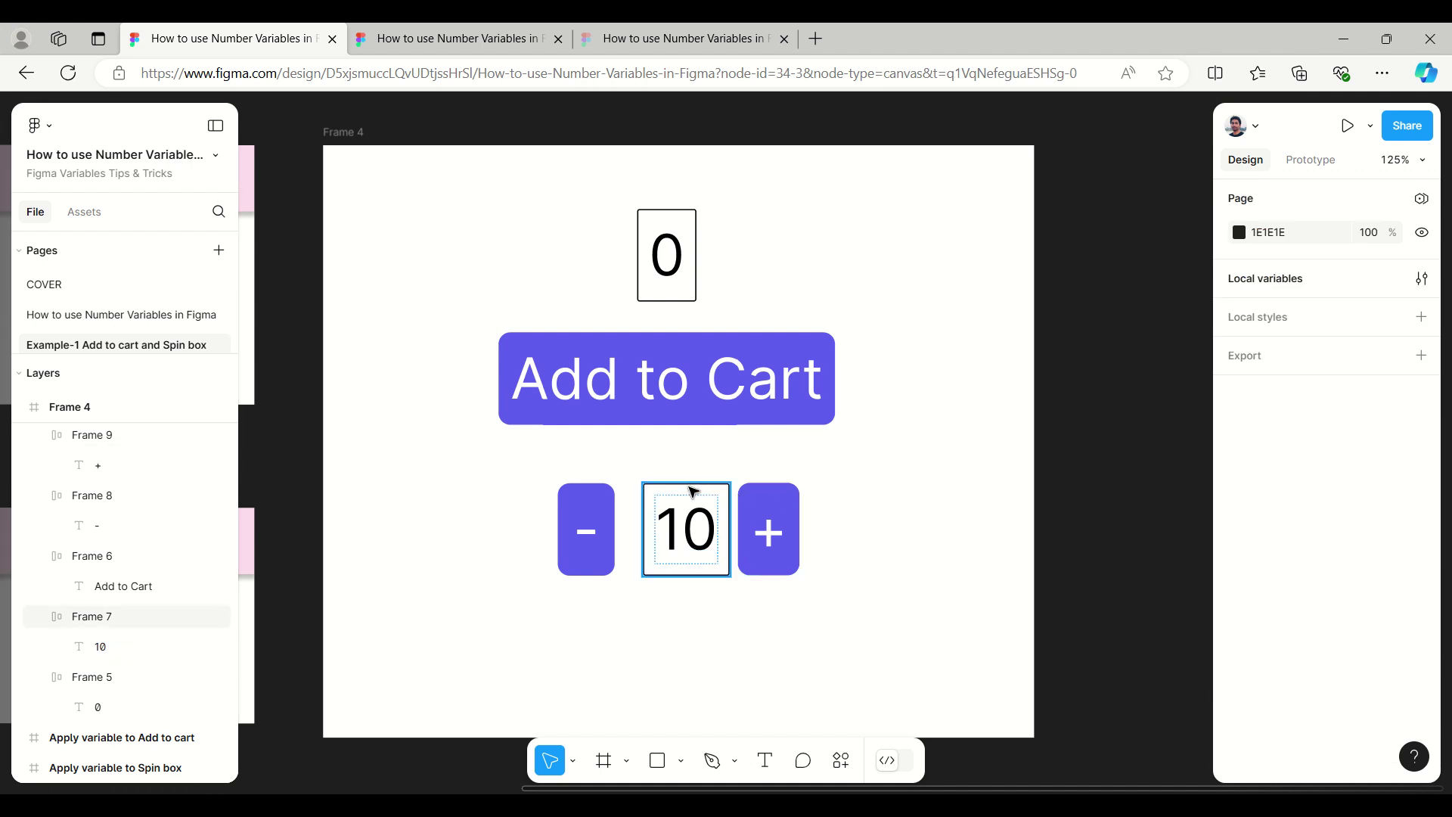
pyautogui.click(693, 491)
pyautogui.moveTo(684, 493); pyautogui.dragTo(680, 493)
# Change the + button's click interaction so it sets SpinBoxCount to SpinBoxCount + 1, and close the settings
pyautogui.click(786, 511)
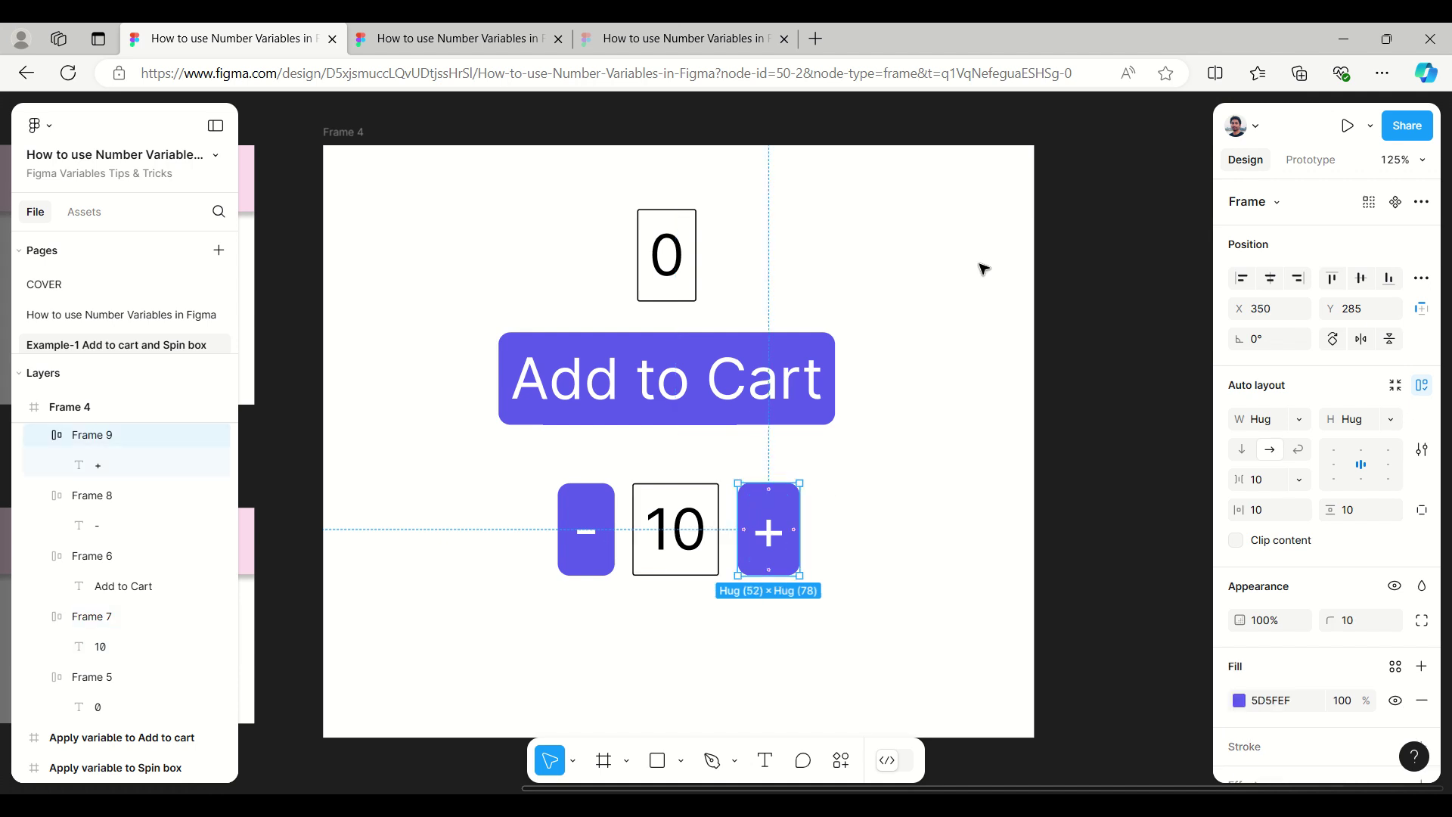
pyautogui.click(1304, 168)
pyautogui.click(1264, 235)
pyautogui.click(1115, 360)
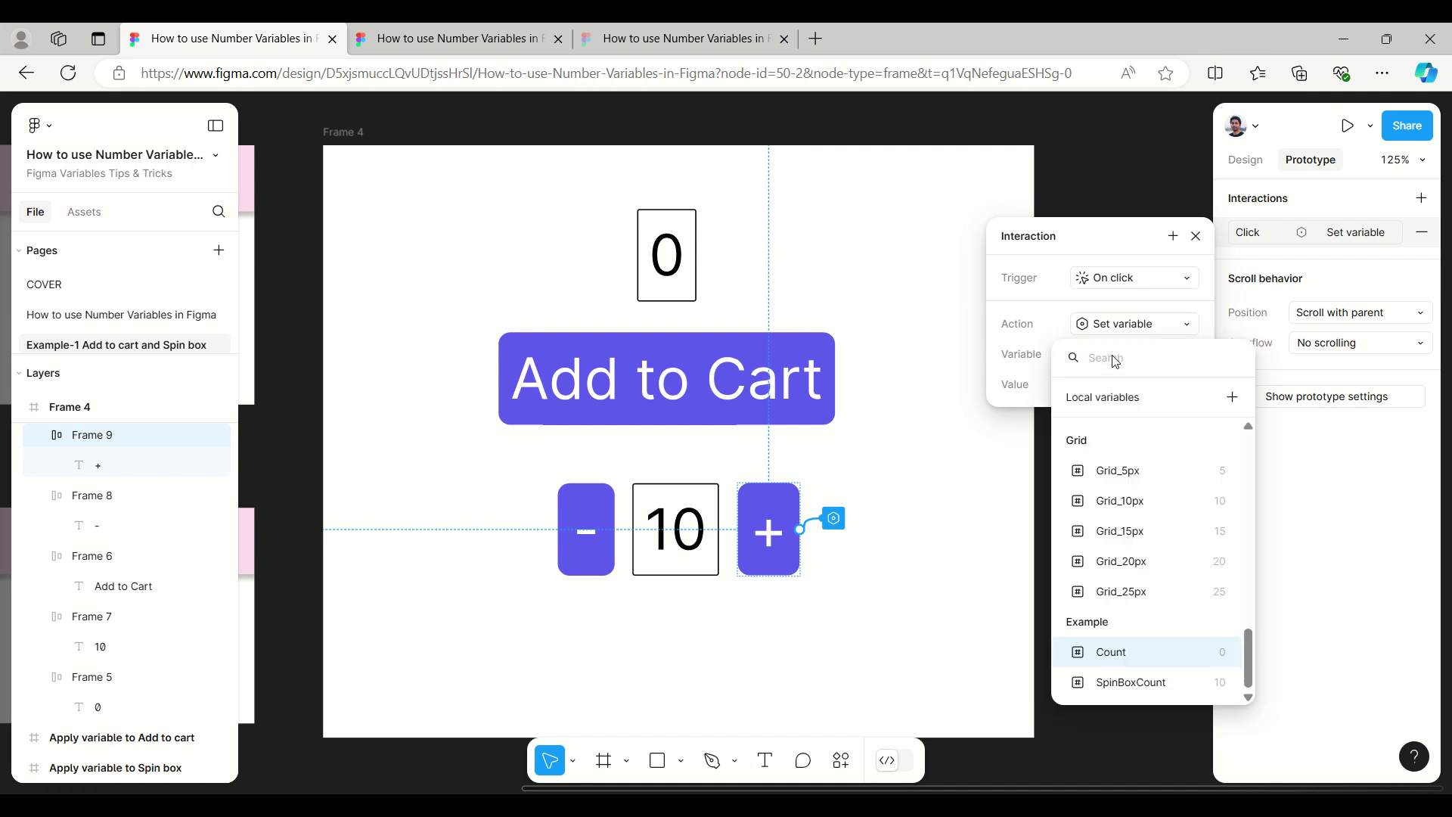
pyautogui.click(1133, 683)
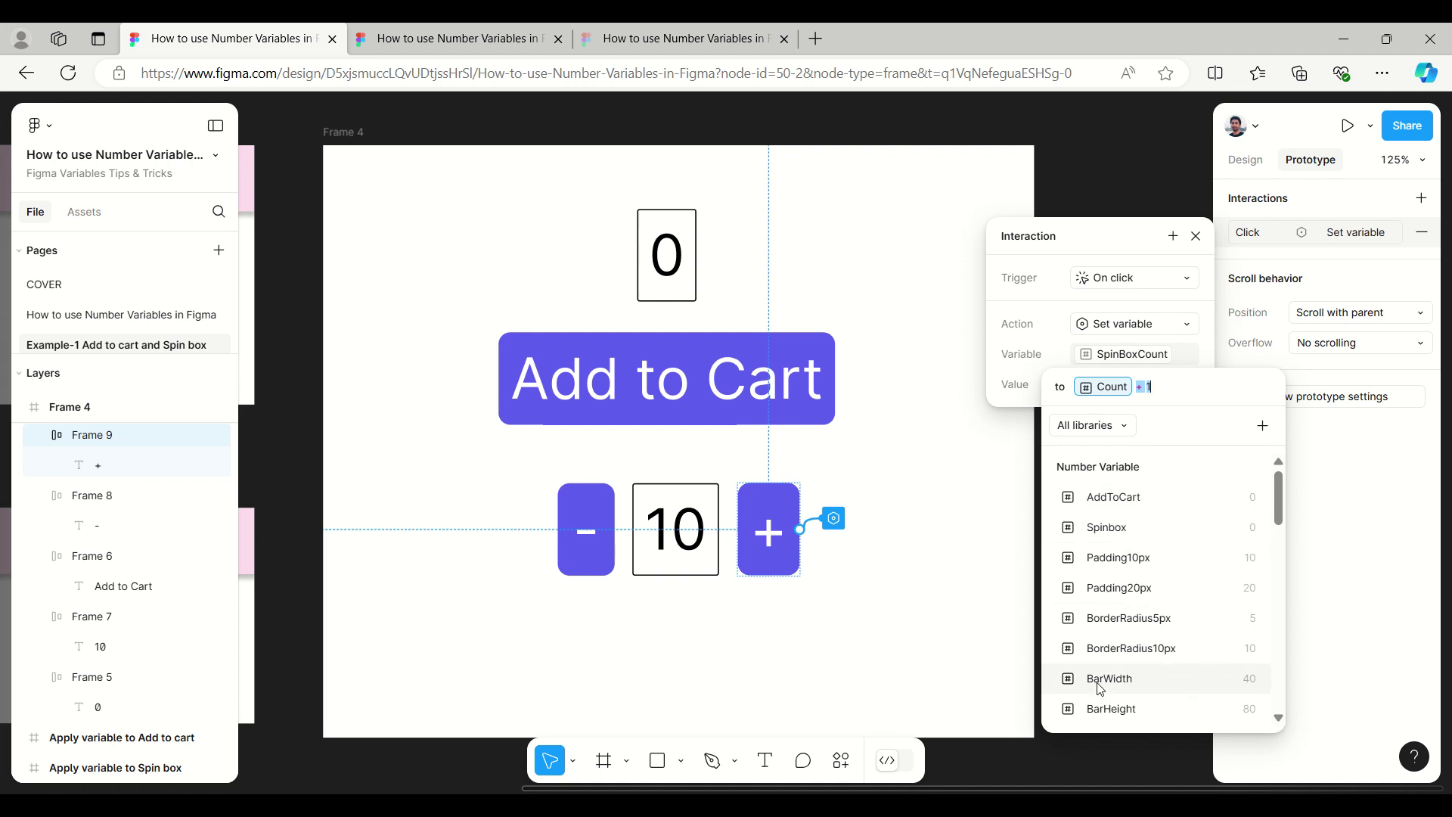
pyautogui.scroll(-10, 1101, 690)
pyautogui.click(1105, 711)
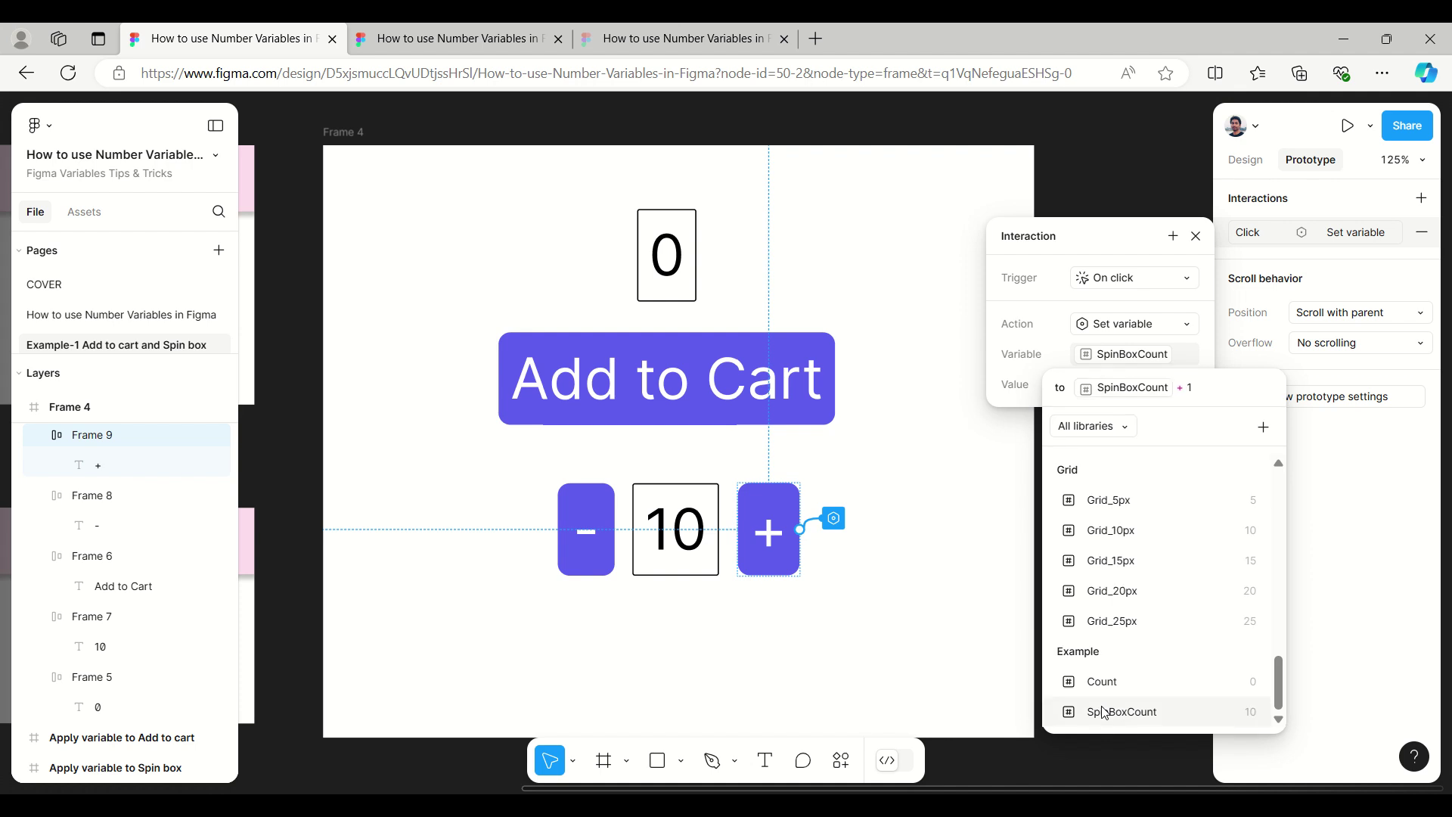
pyautogui.click(1163, 203)
pyautogui.click(1195, 236)
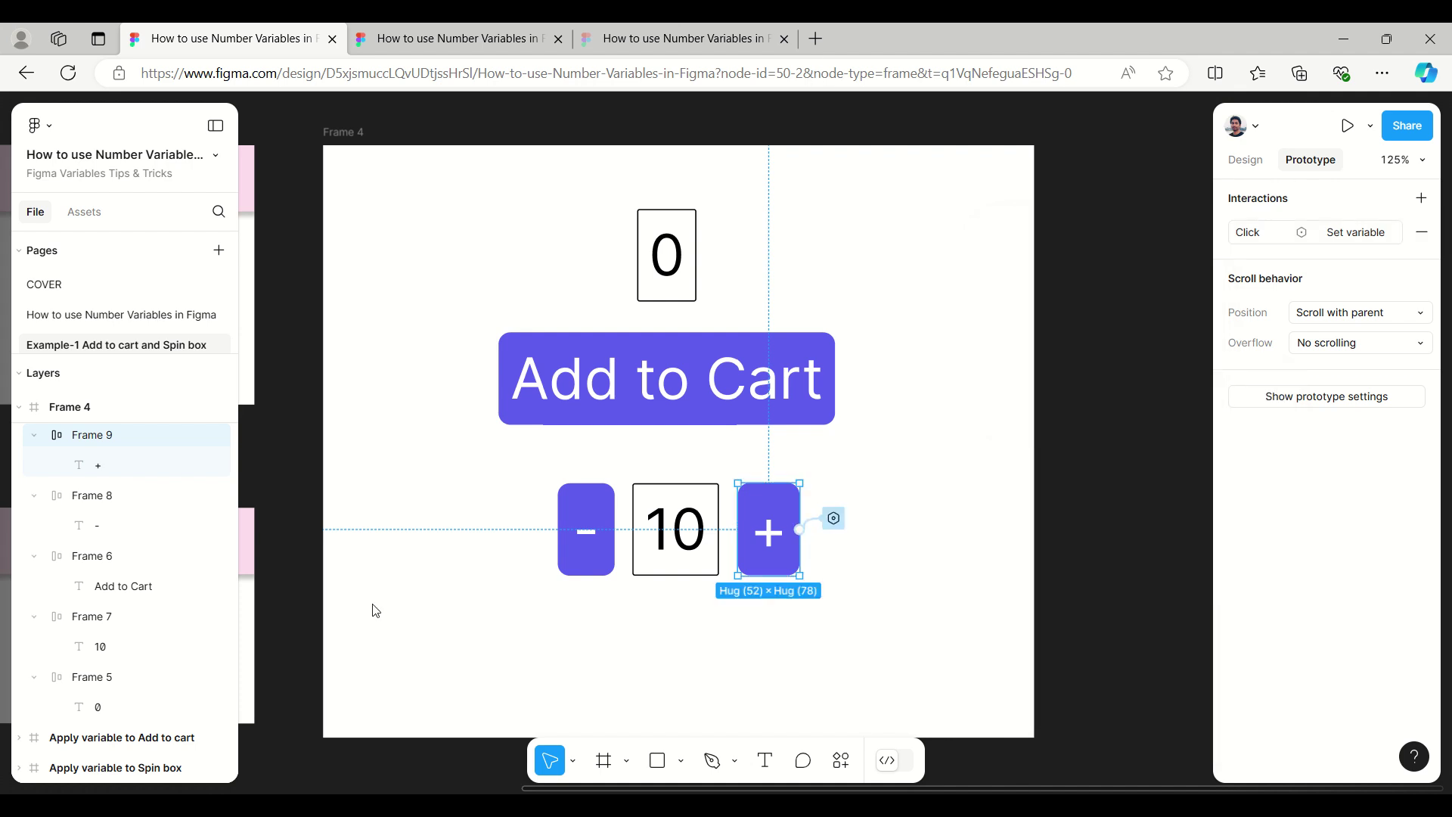
# Change the - button's click interaction so it sets SpinBoxCount to SpinBoxCount - 1, and close the settings
pyautogui.click(586, 537)
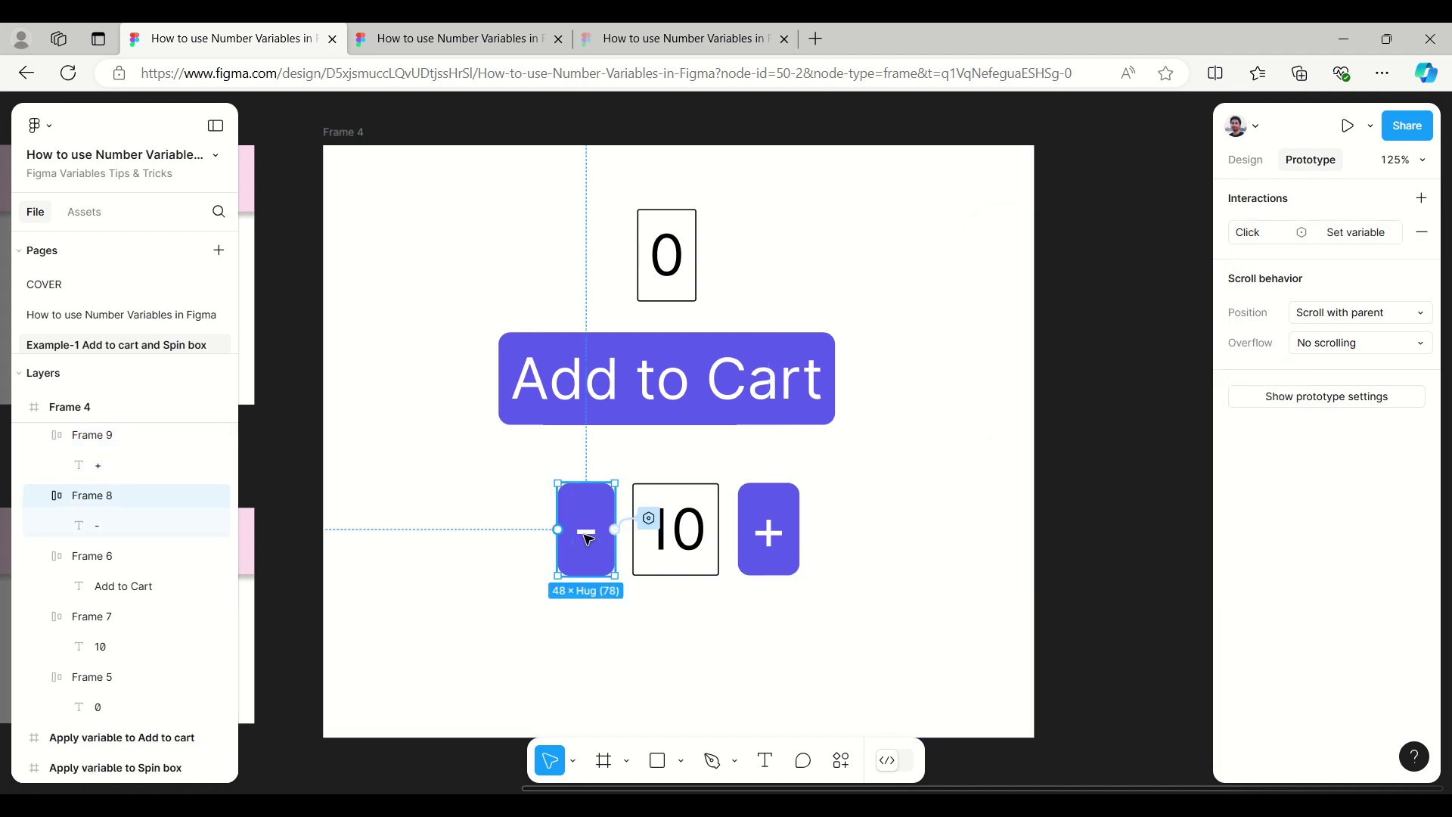
pyautogui.click(1246, 240)
pyautogui.click(1115, 360)
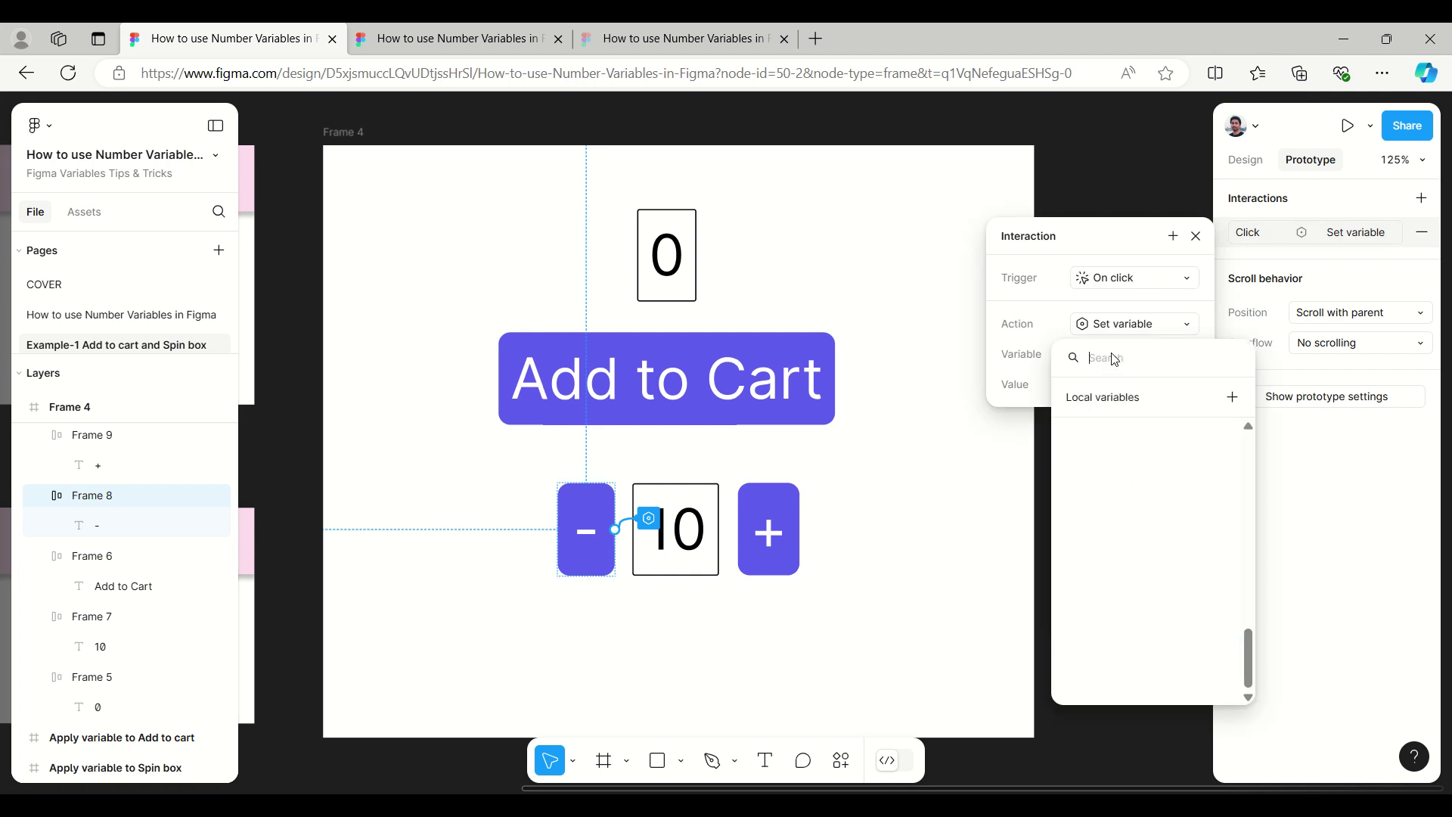
pyautogui.scroll(1, 1141, 658)
pyautogui.scroll(-1, 1144, 664)
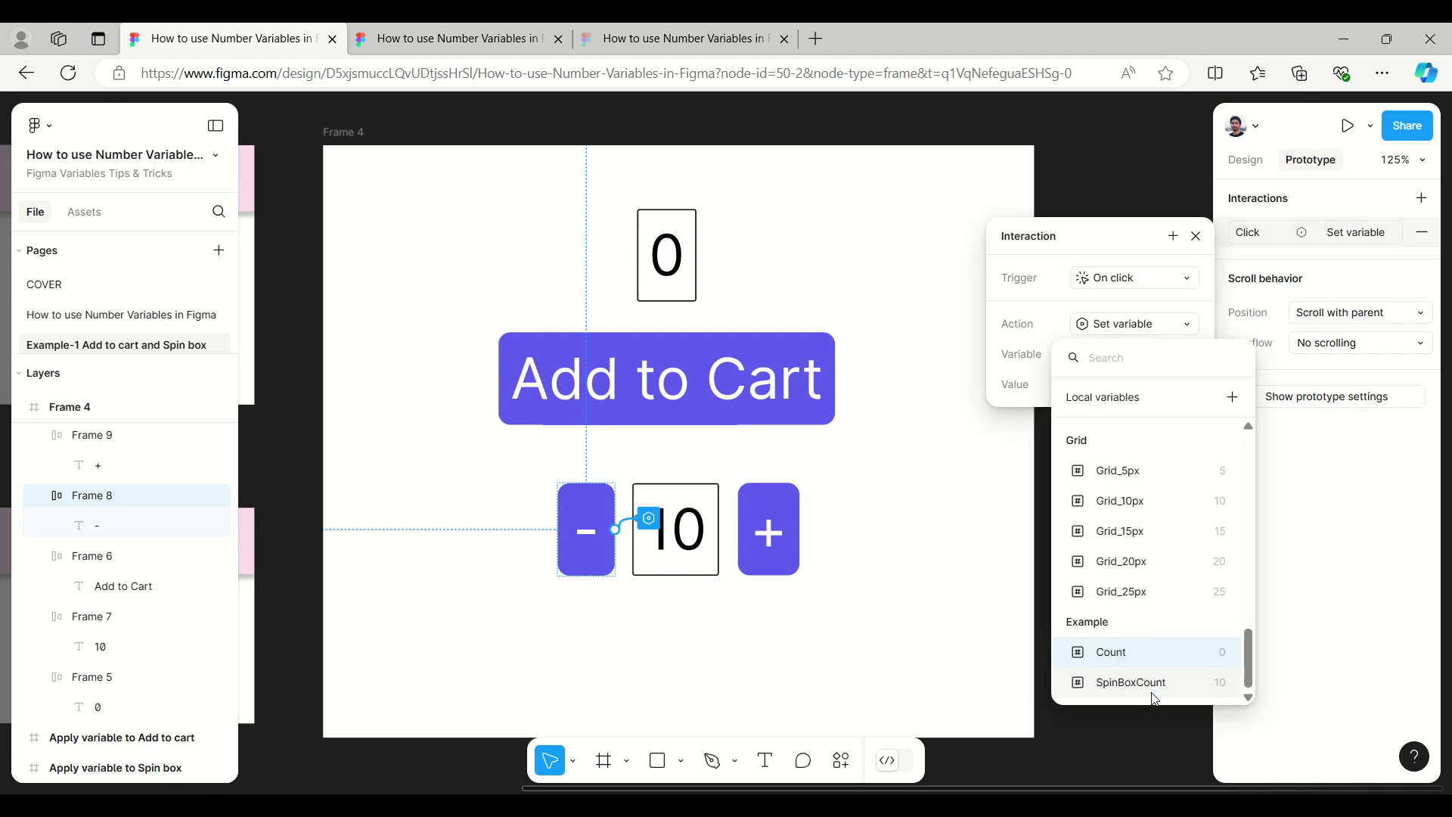
pyautogui.click(1153, 694)
pyautogui.click(1104, 389)
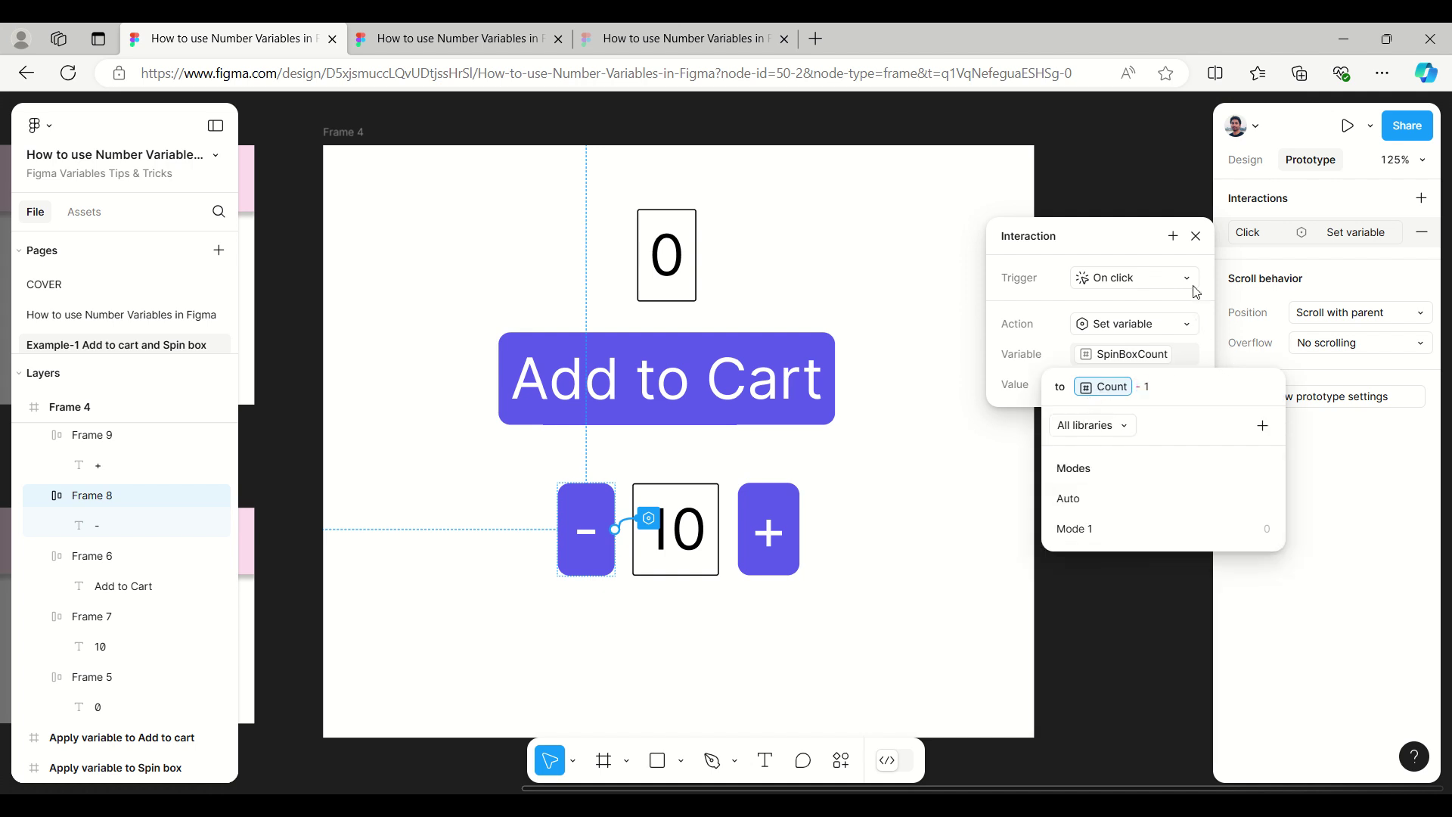
pyautogui.click(1197, 305)
pyautogui.click(1106, 390)
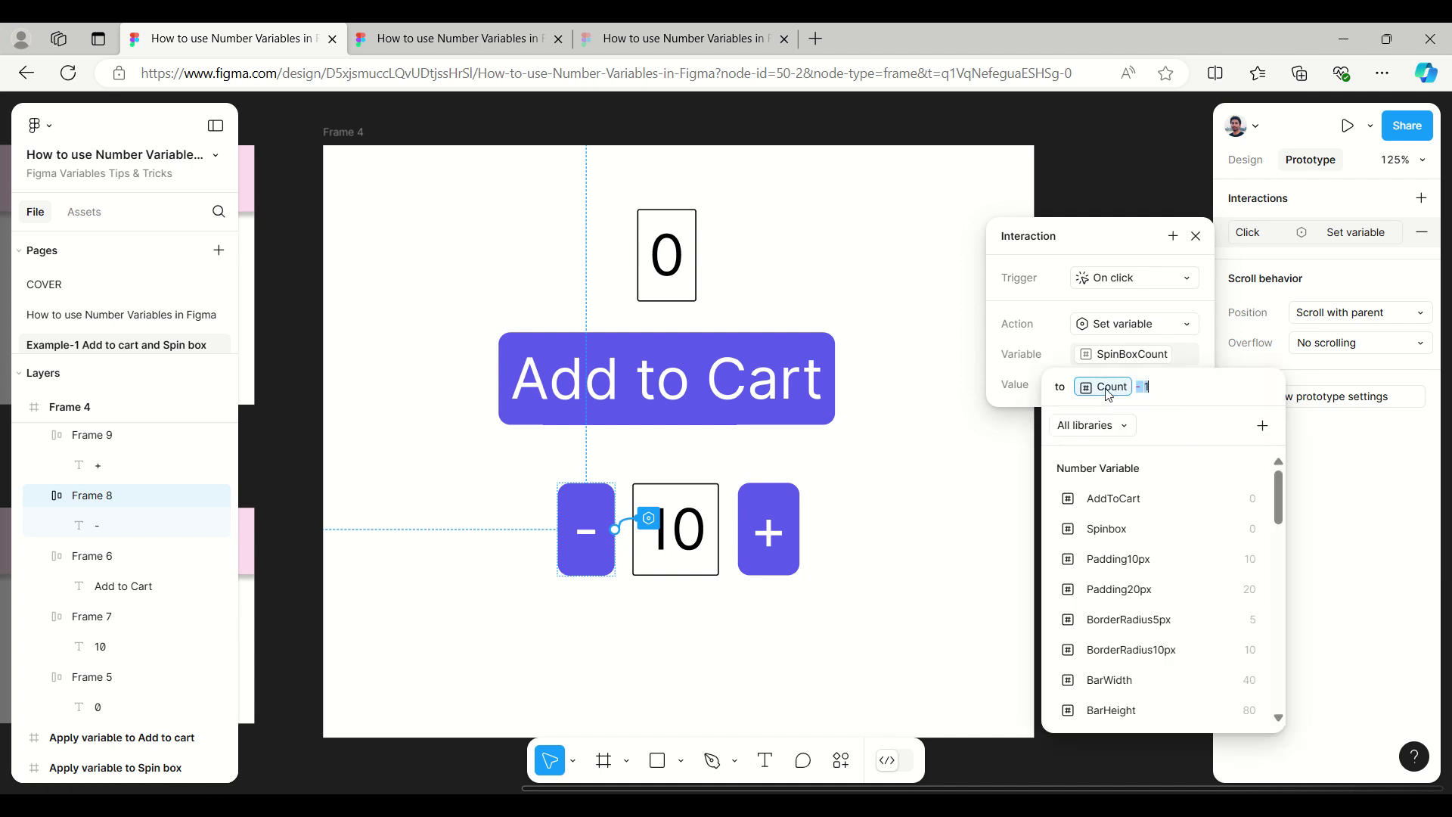
pyautogui.scroll(-10, 1136, 628)
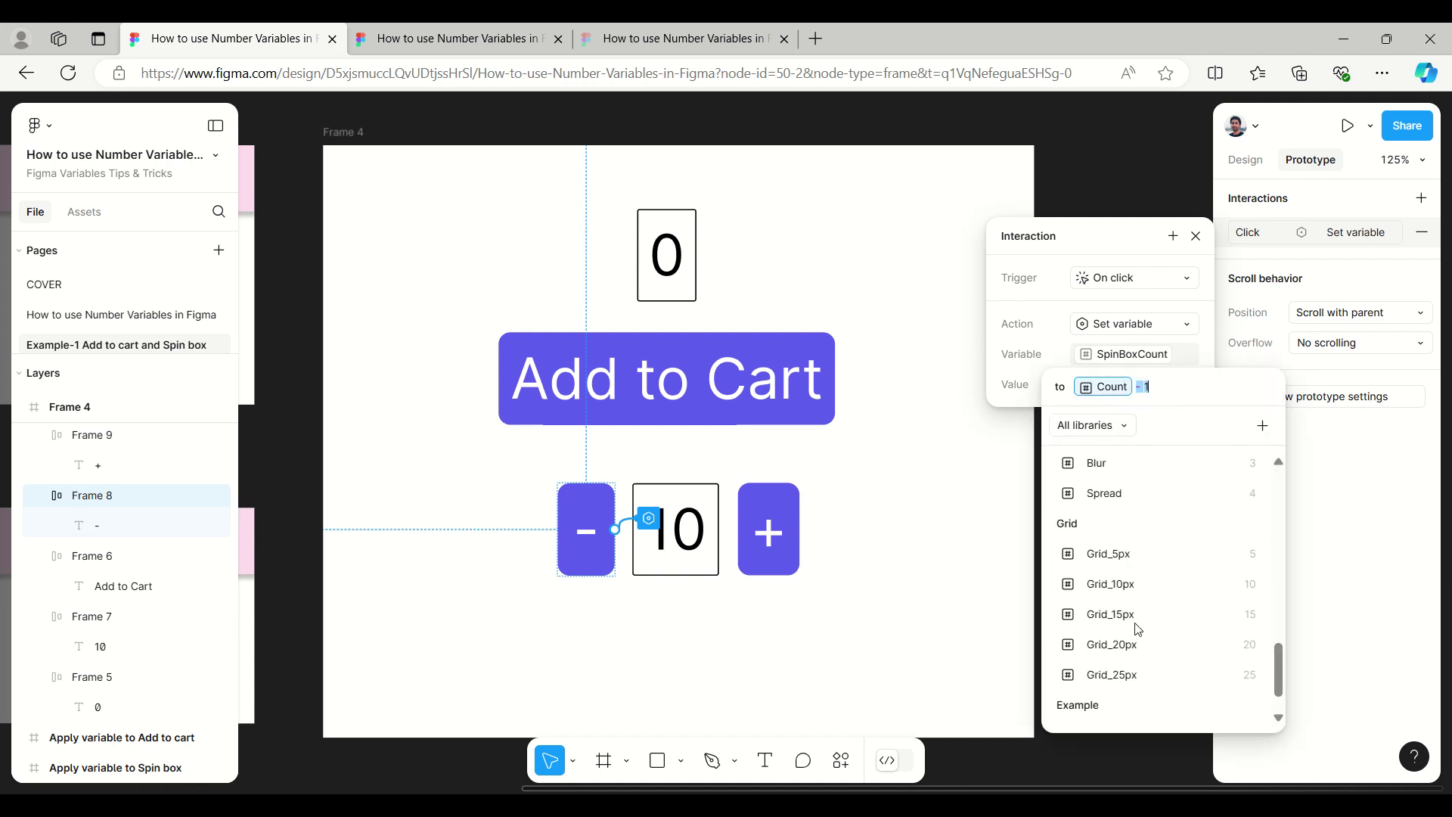
pyautogui.click(1144, 711)
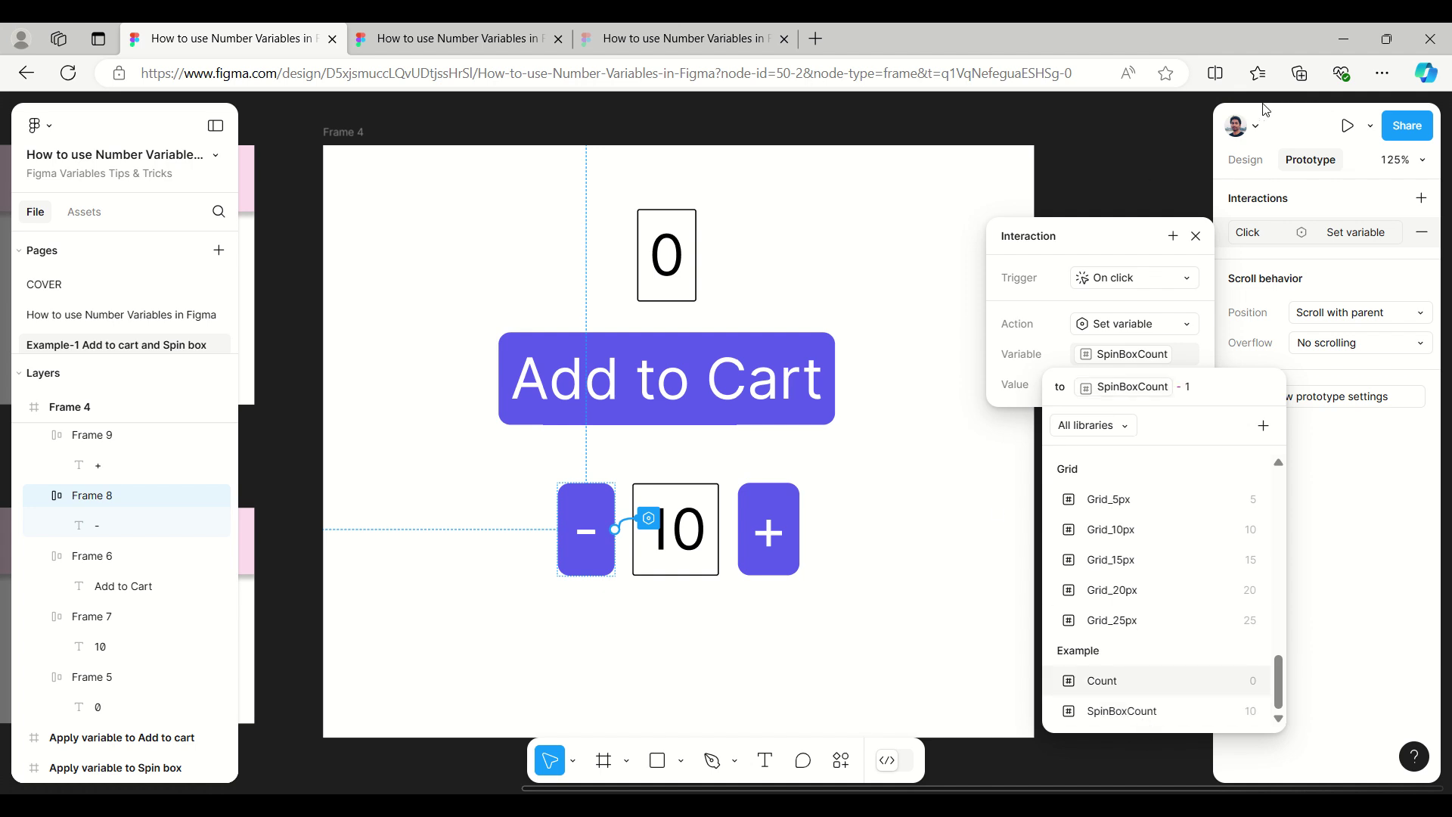
pyautogui.press('Escape')
pyautogui.click(1196, 236)
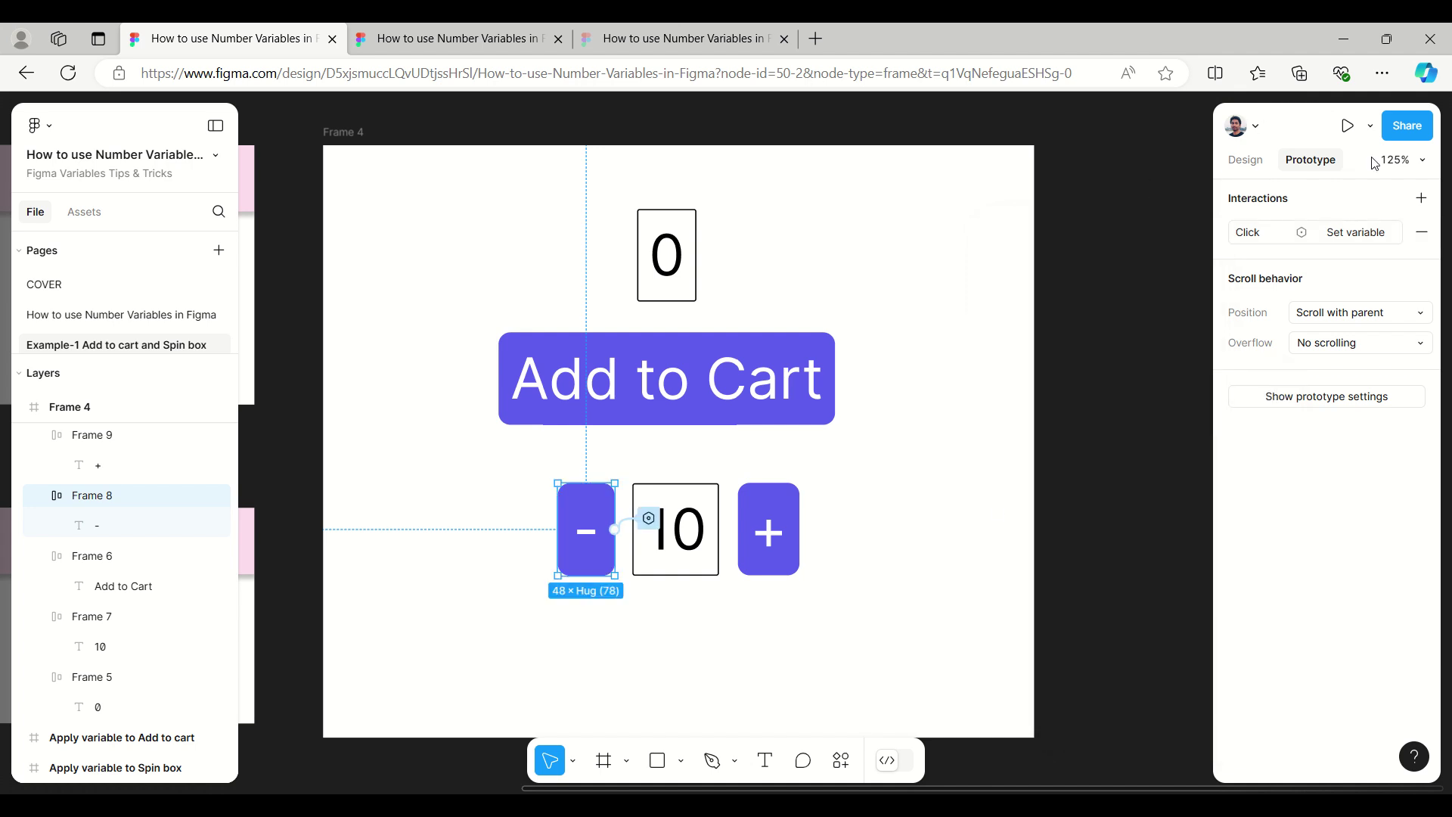
# Present Frame 4 as a prototype and test the counter by activating Add to Cart ten times
pyautogui.click(341, 134)
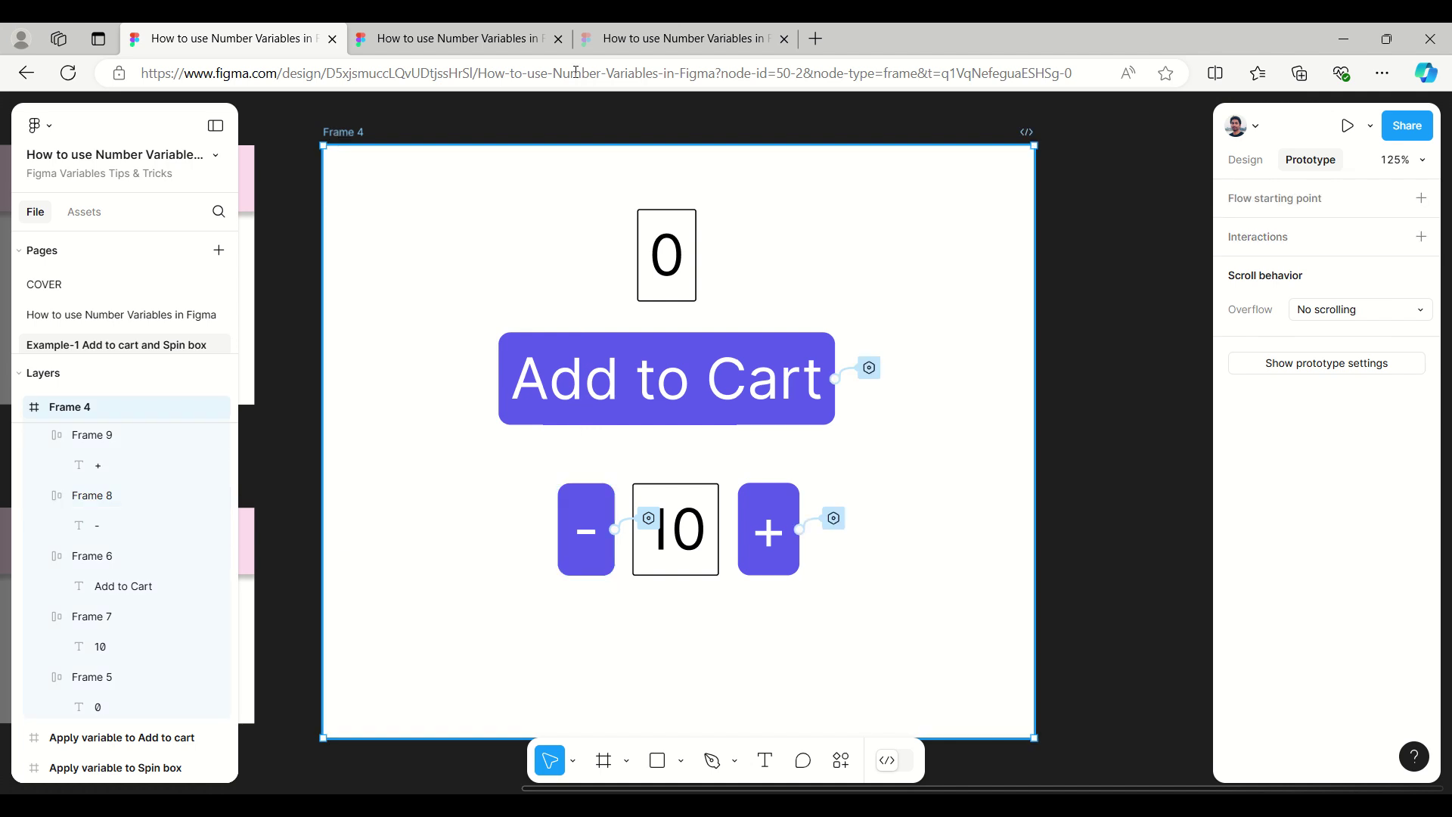
pyautogui.click(1371, 126)
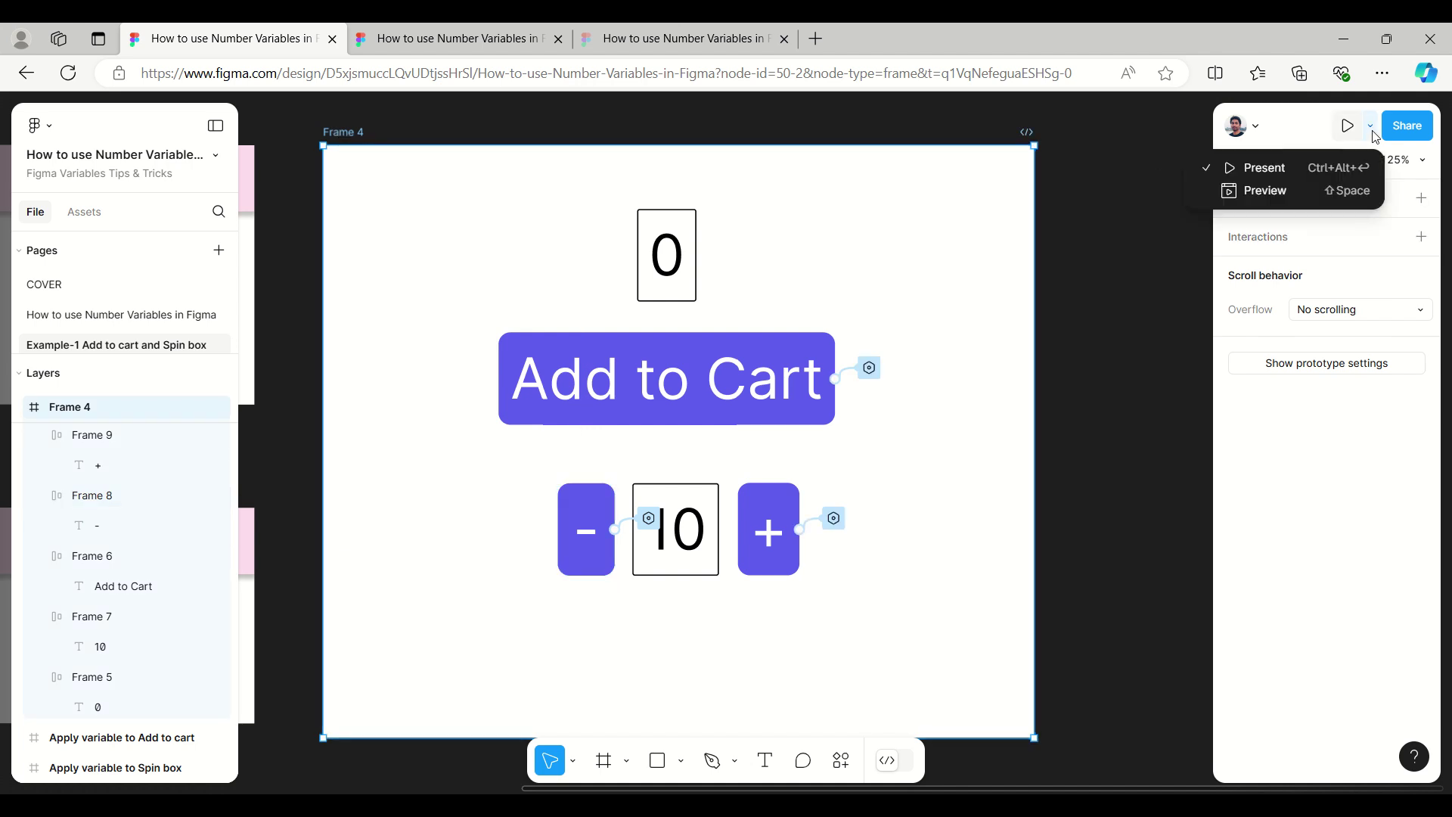
pyautogui.click(1285, 167)
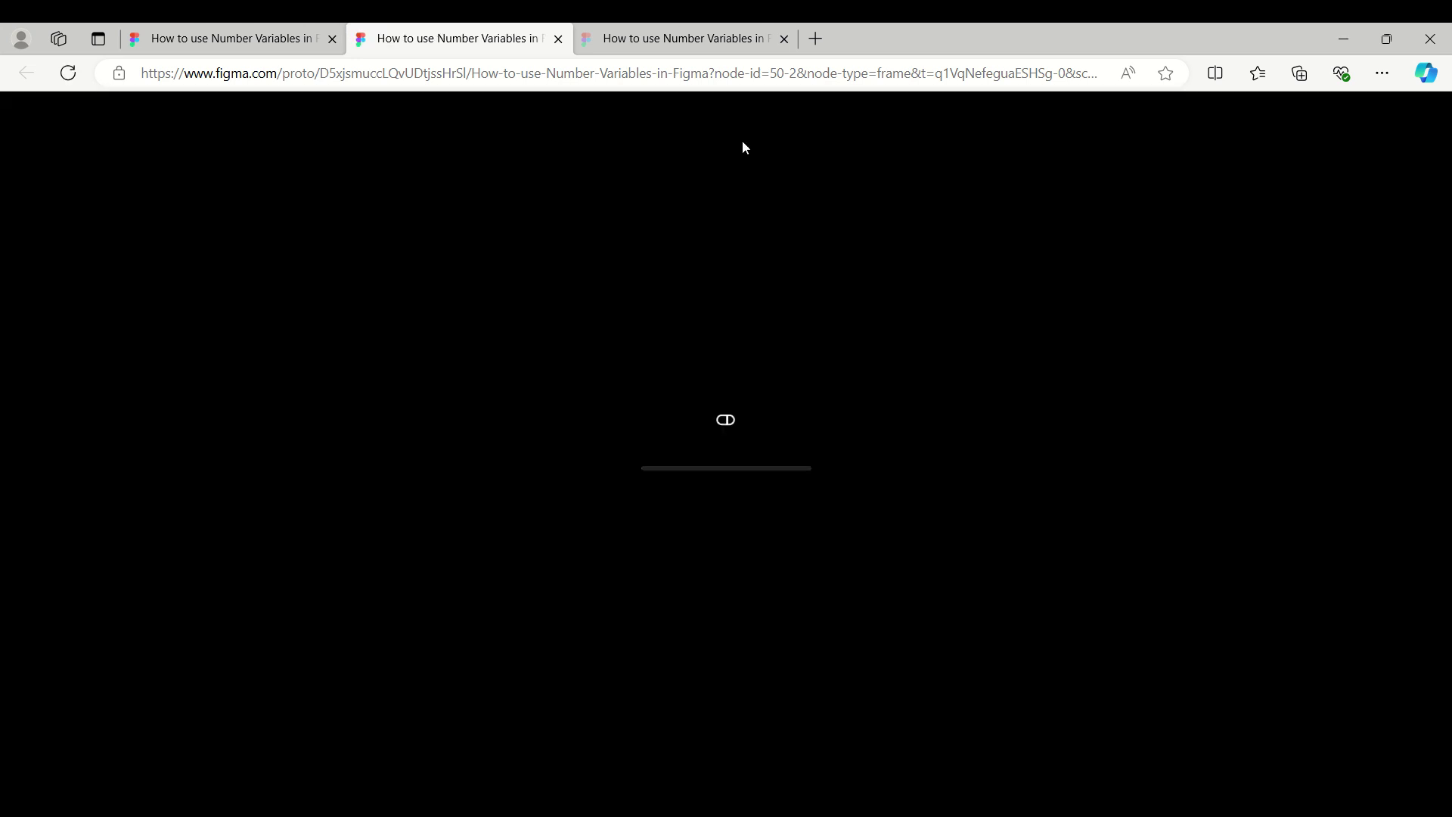
pyautogui.click(714, 390)
pyautogui.doubleClick(715, 391)
pyautogui.doubleClick(715, 390)
pyautogui.tripleClick(715, 391)
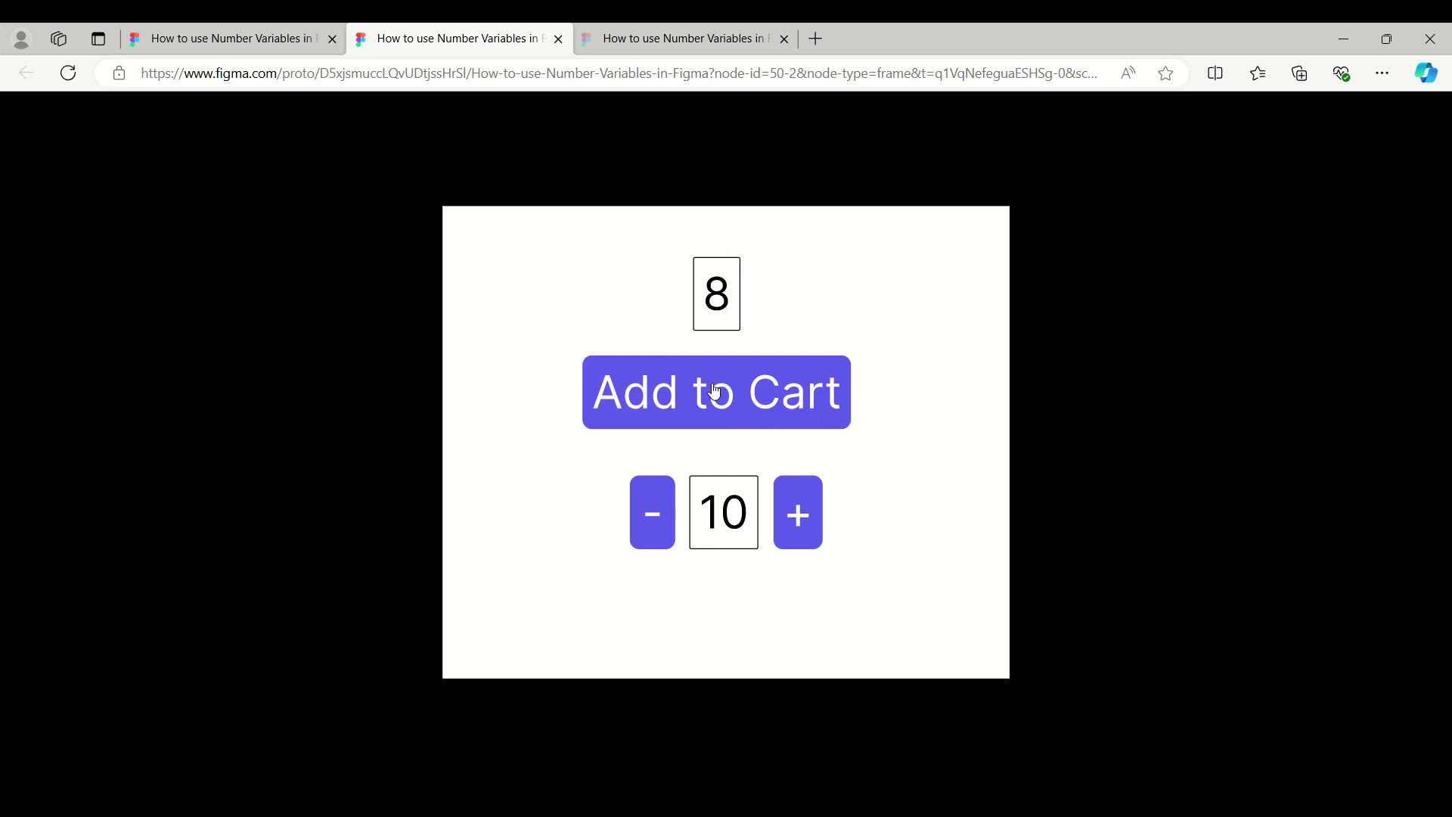
pyautogui.doubleClick(715, 390)
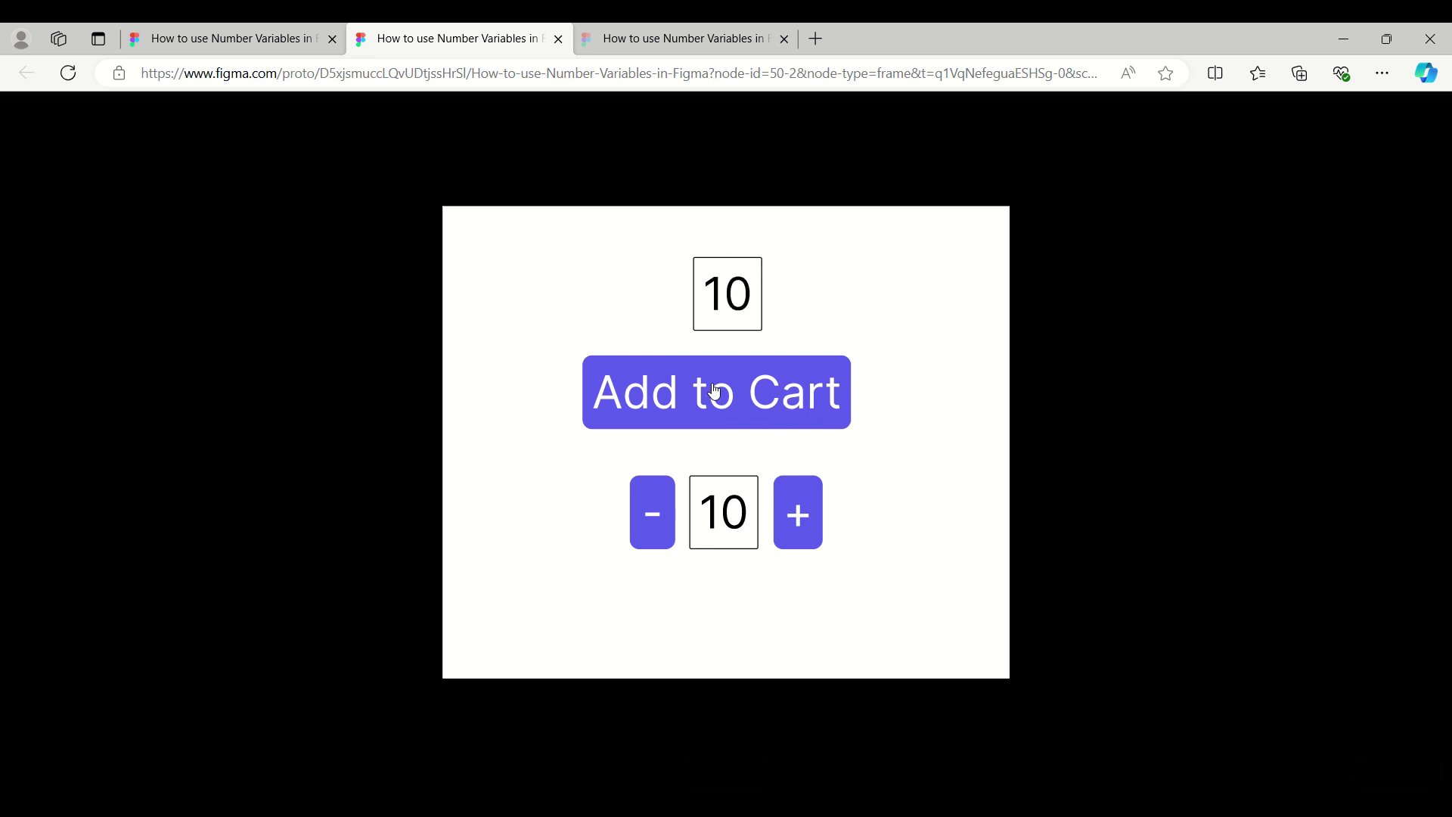
# Test the spin box's + and - buttons repeatedly in the running prototype, and return to the design file
pyautogui.click(801, 524)
pyautogui.doubleClick(804, 526)
pyautogui.tripleClick(803, 526)
pyautogui.doubleClick(803, 526)
pyautogui.tripleClick(649, 520)
pyautogui.click(650, 520)
pyautogui.doubleClick(656, 515)
pyautogui.click(809, 515)
pyautogui.doubleClick(810, 515)
pyautogui.click(213, 39)
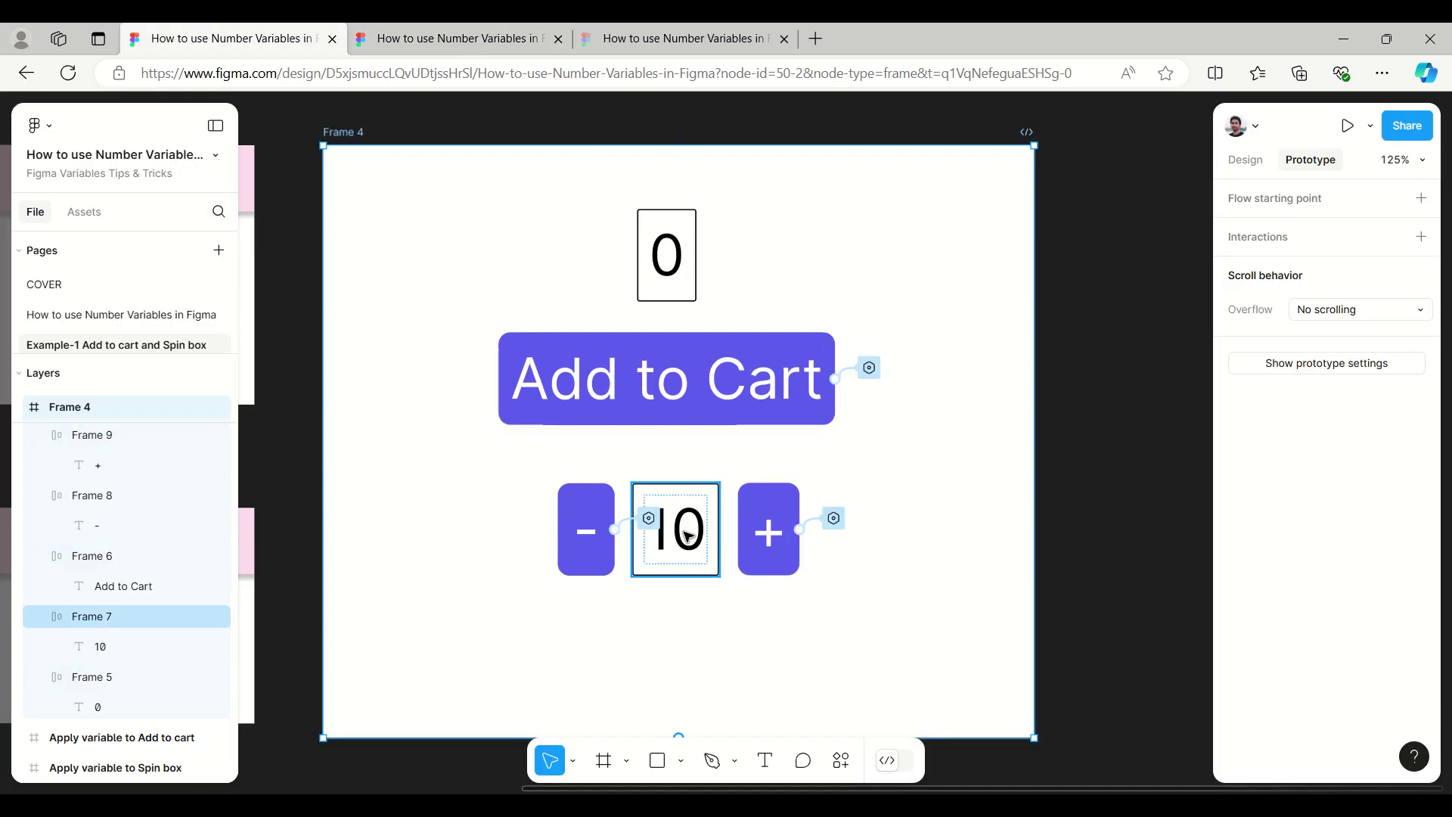
# Set the SpinBoxCount variable's value to 20 in the local variables and close the variables window
pyautogui.click(1247, 161)
pyautogui.click(1181, 241)
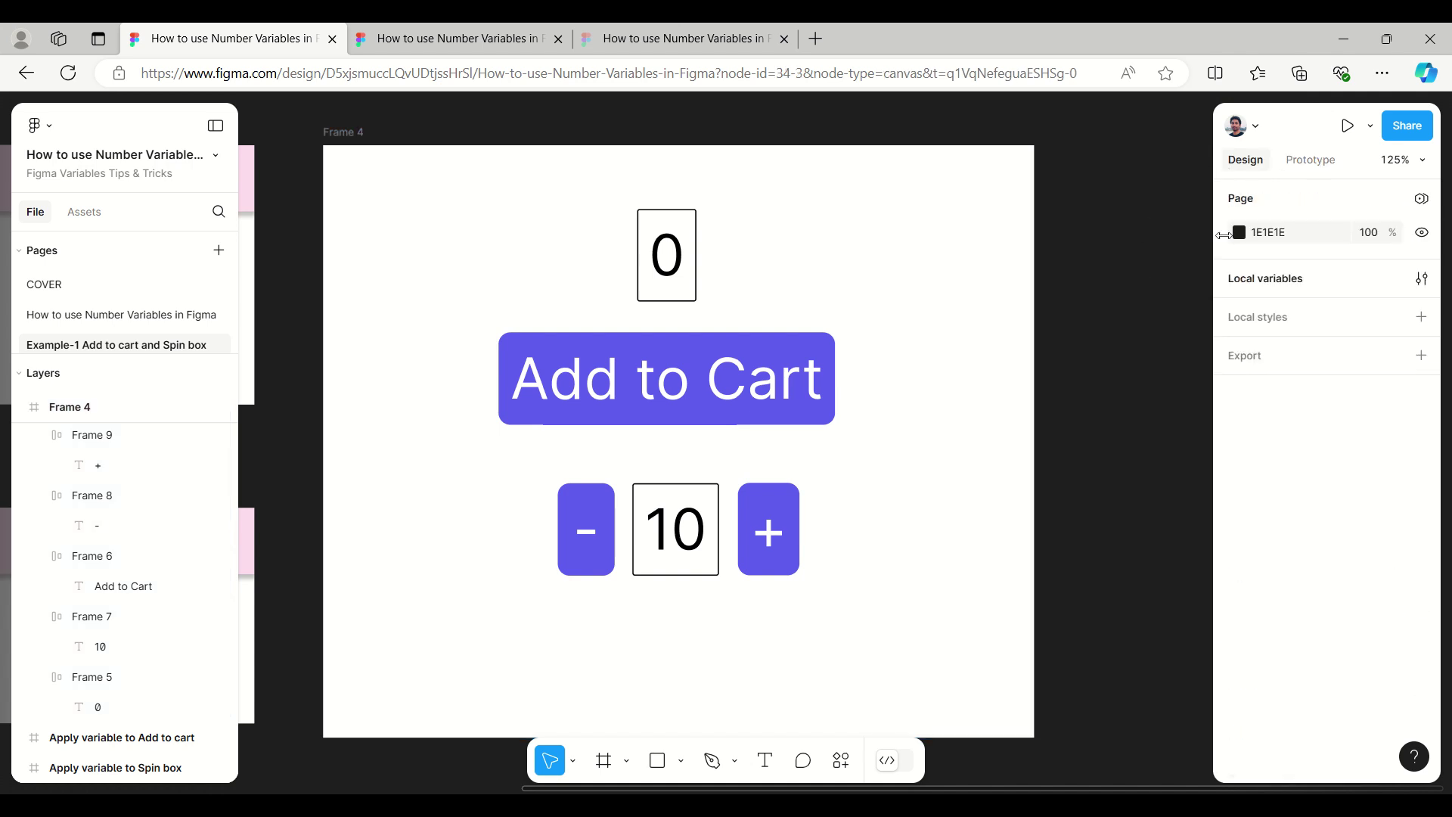
pyautogui.click(1248, 280)
pyautogui.click(1228, 454)
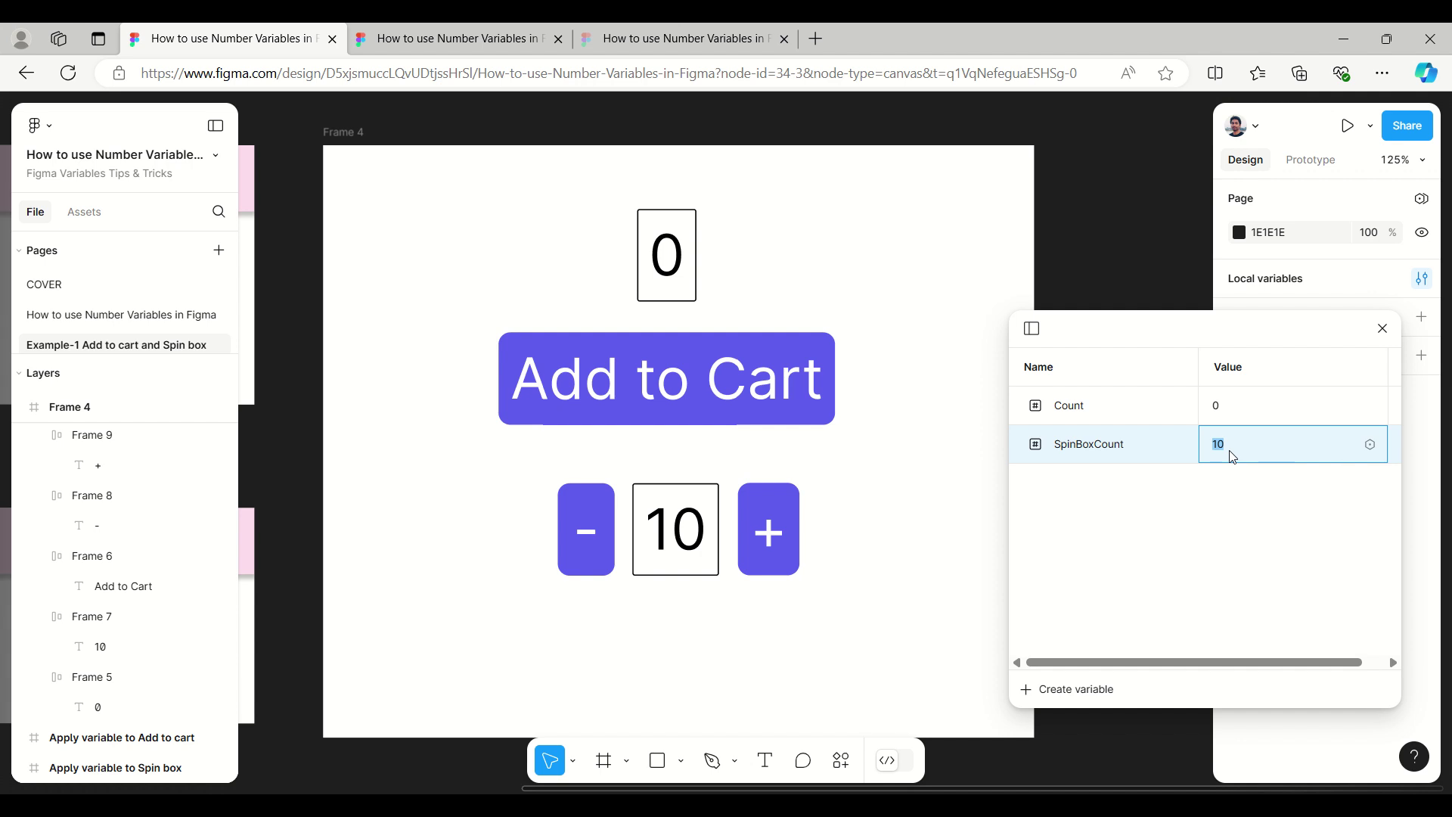
pyautogui.write('20')
pyautogui.press('Return')
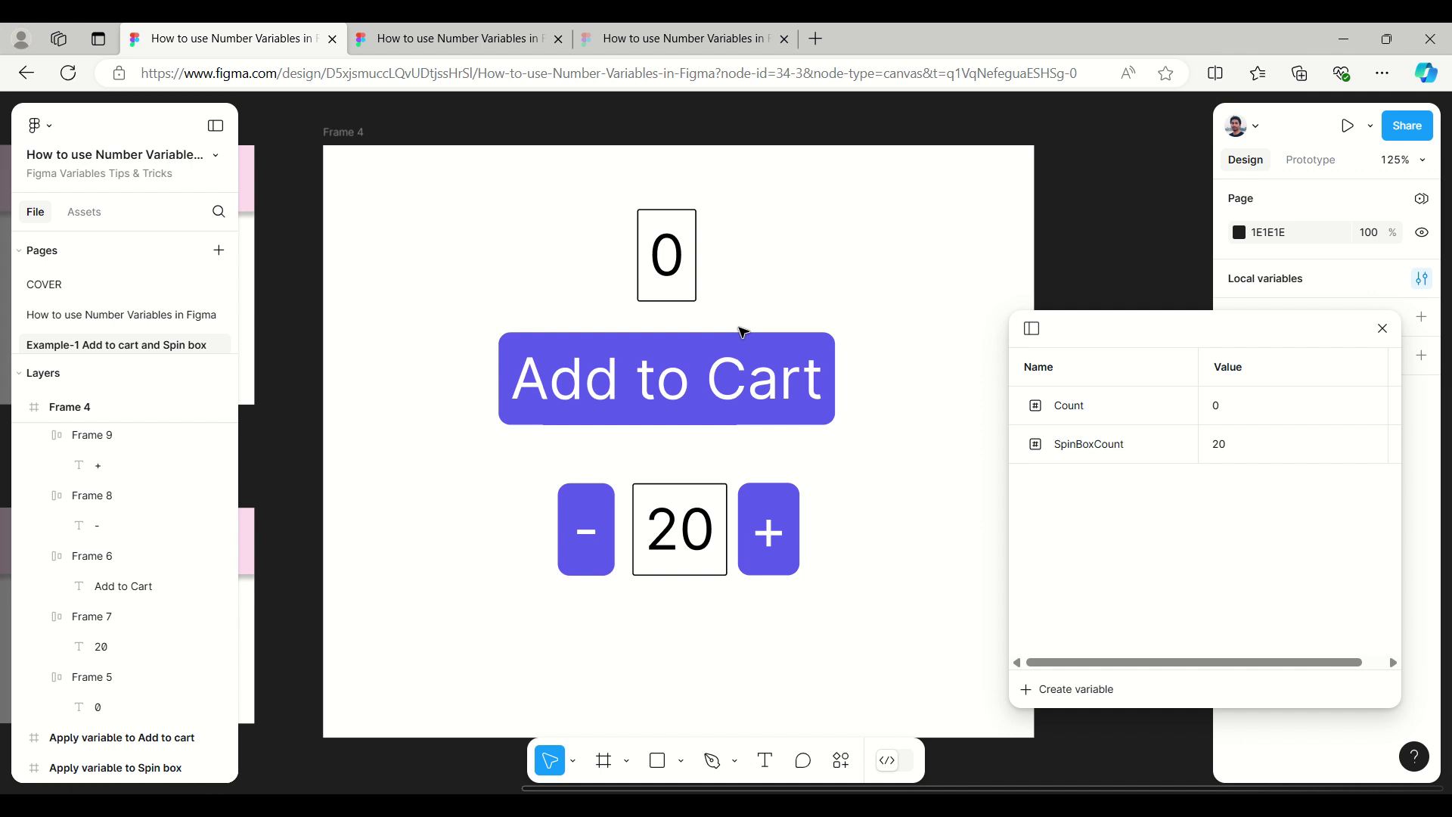
pyautogui.click(1382, 331)
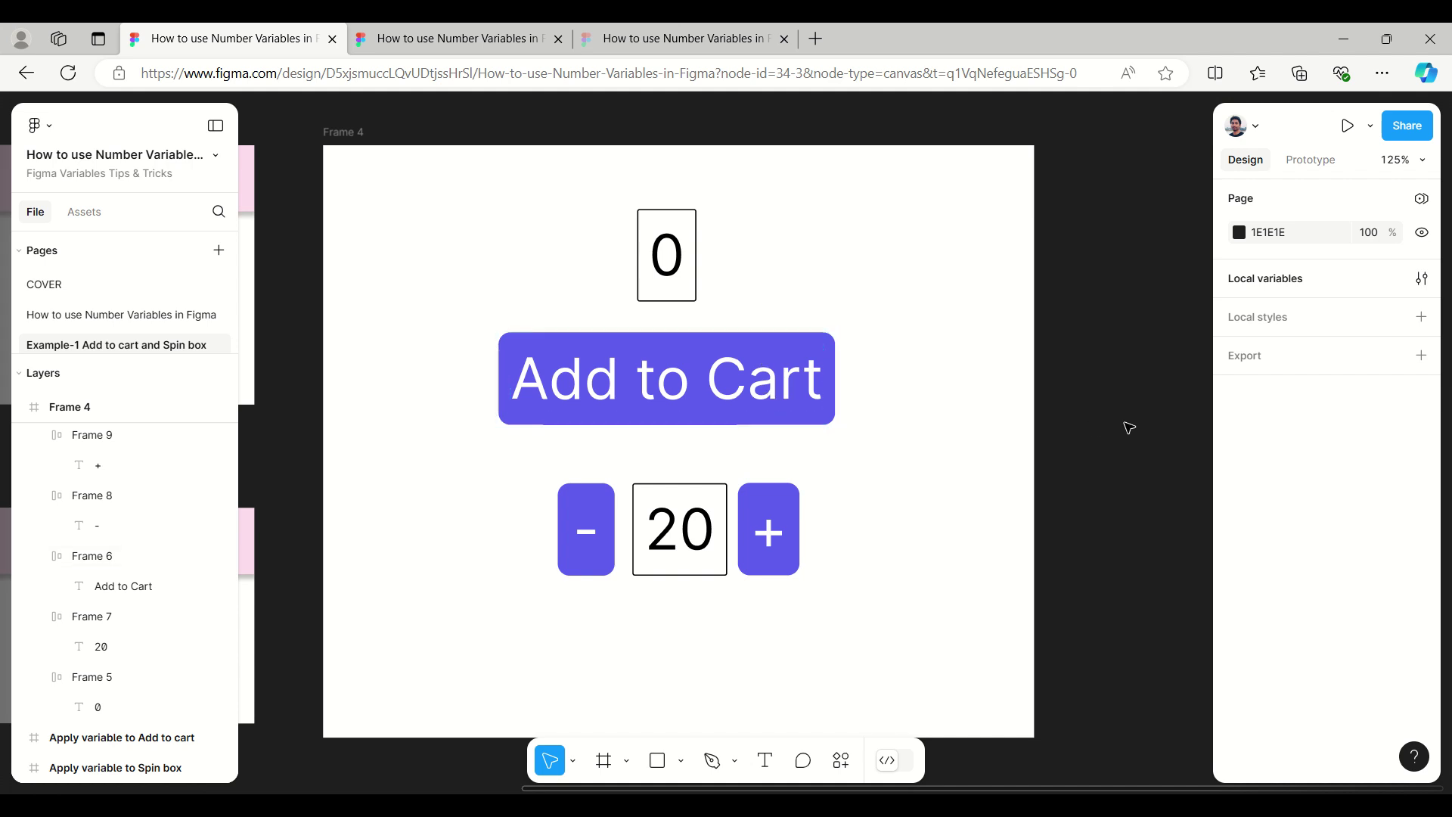
# Enlarge the file's page list so that all example pages show, and open the COVER page
pyautogui.scroll(-1, 1128, 428)
pyautogui.scroll(-1, 1129, 428)
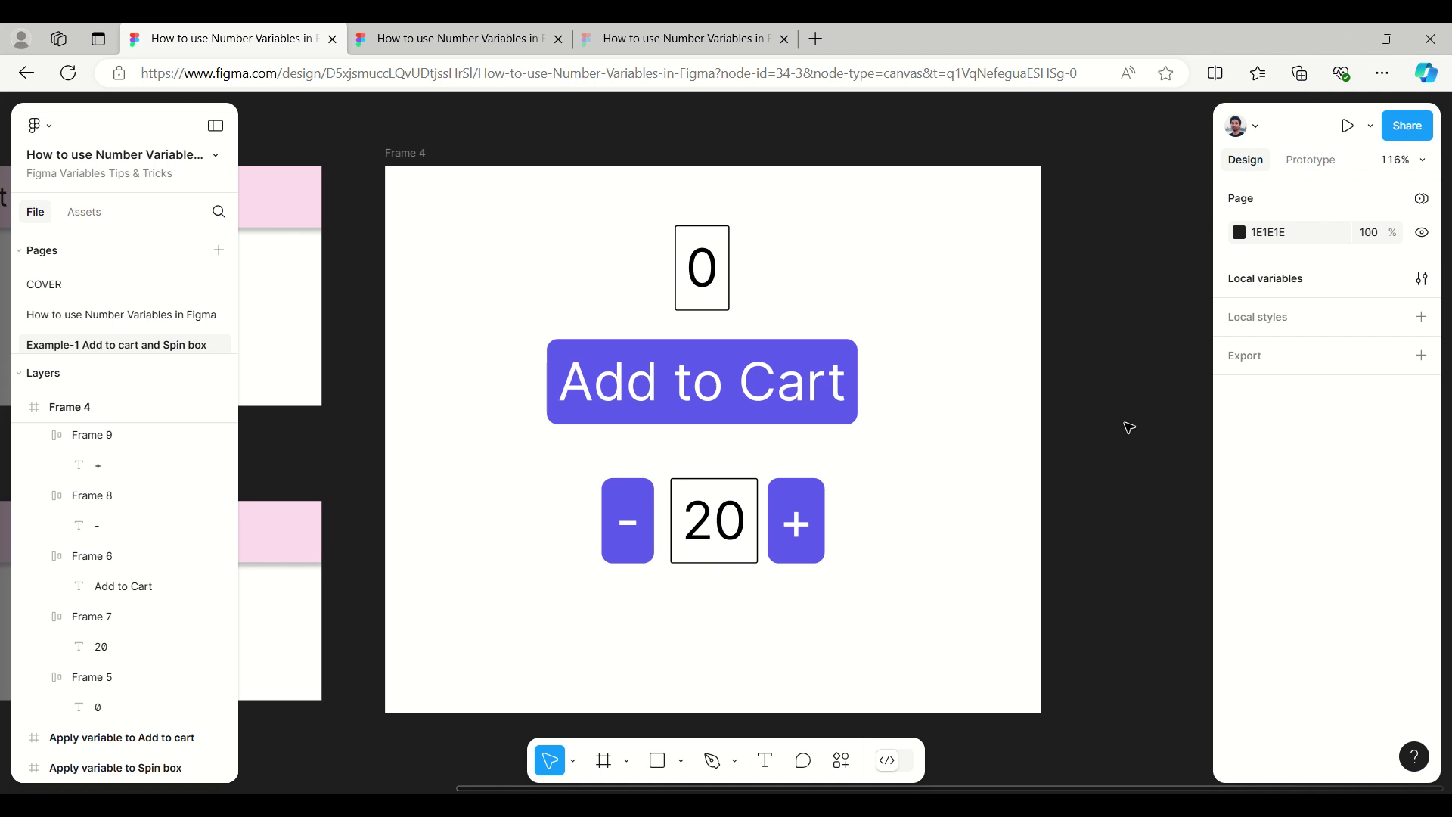
pyautogui.scroll(-1, 1129, 428)
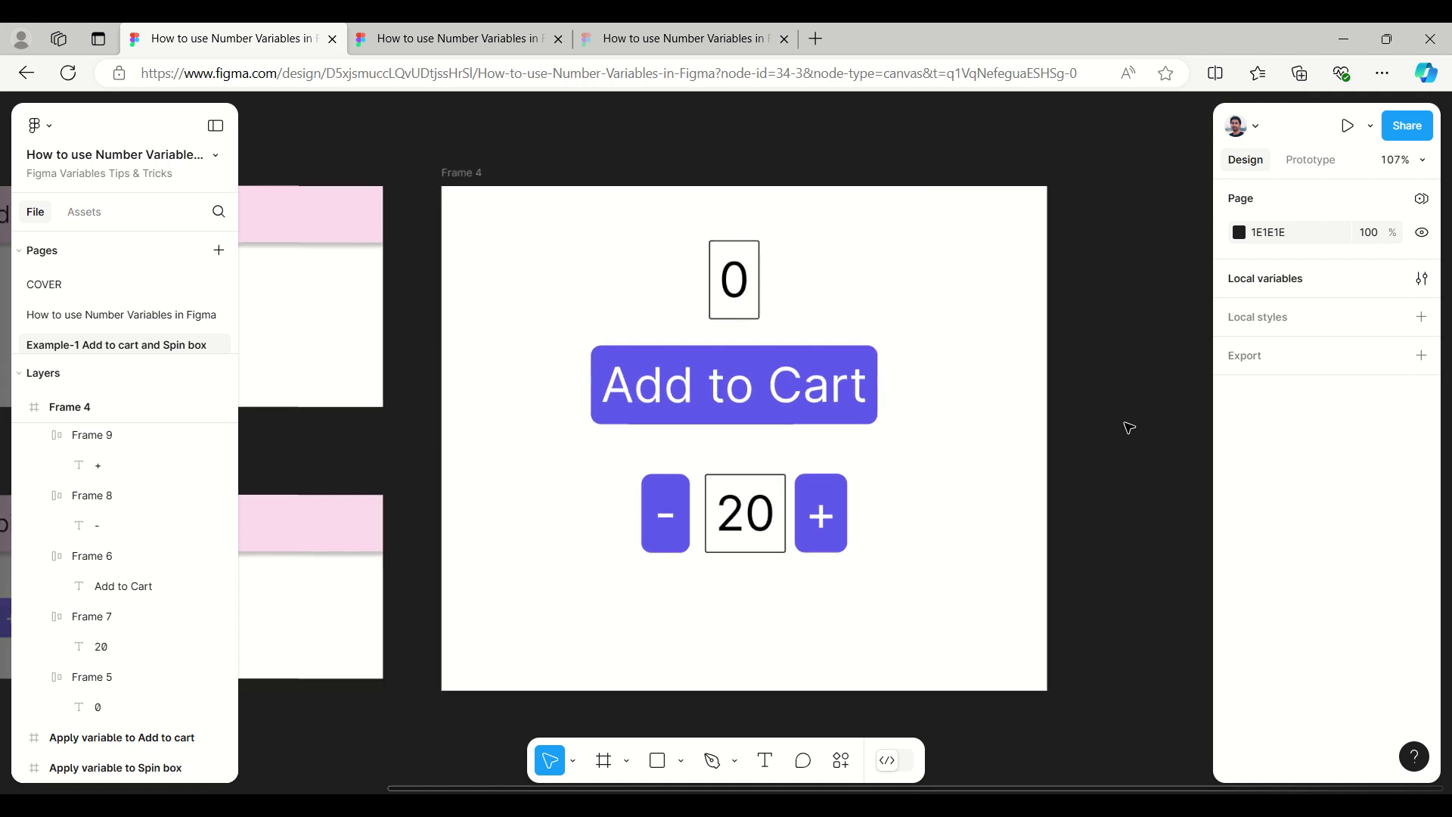
pyautogui.scroll(-1, 1129, 428)
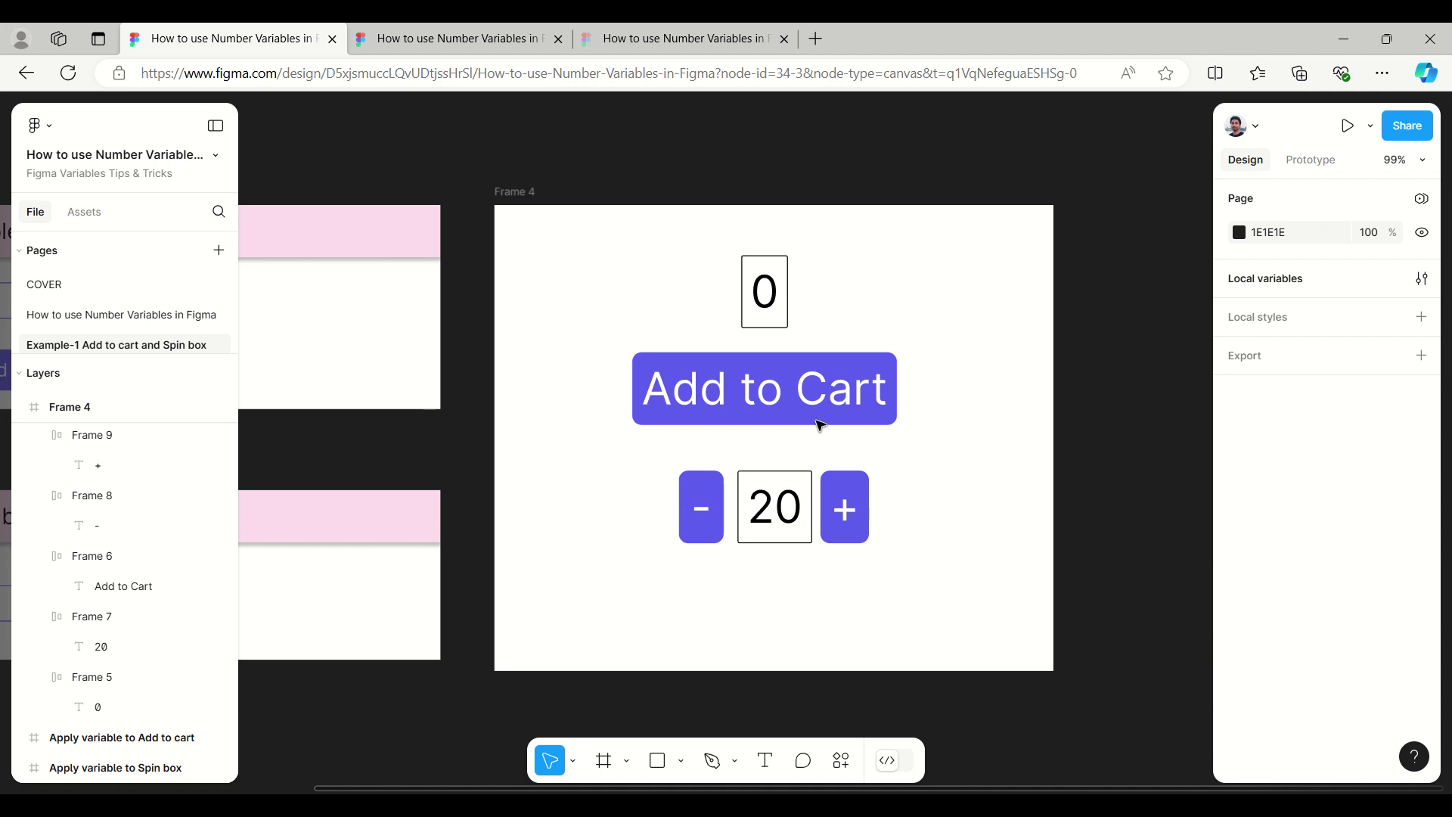
pyautogui.moveTo(166, 356); pyautogui.dragTo(163, 538)
pyautogui.click(46, 285)
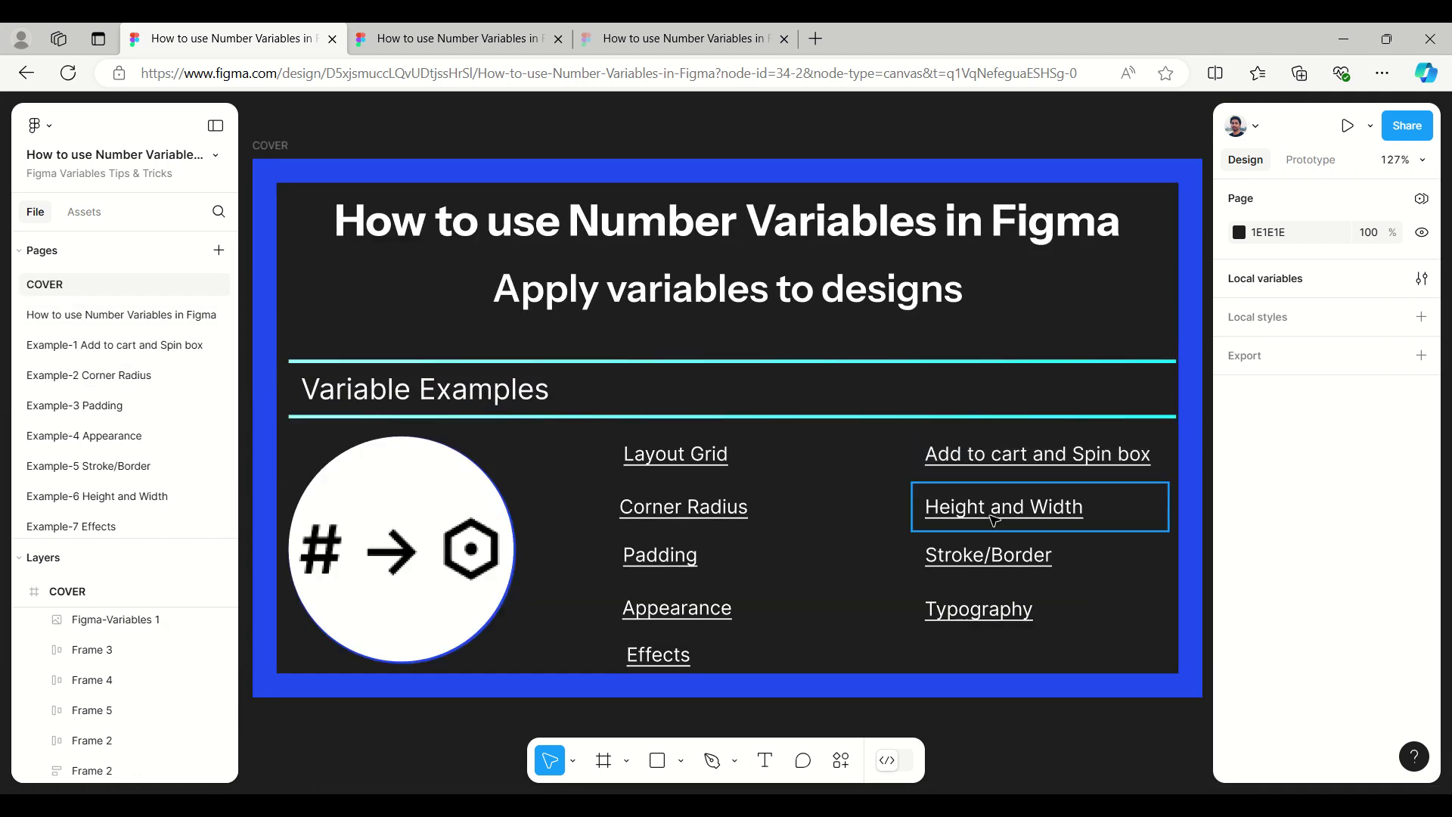